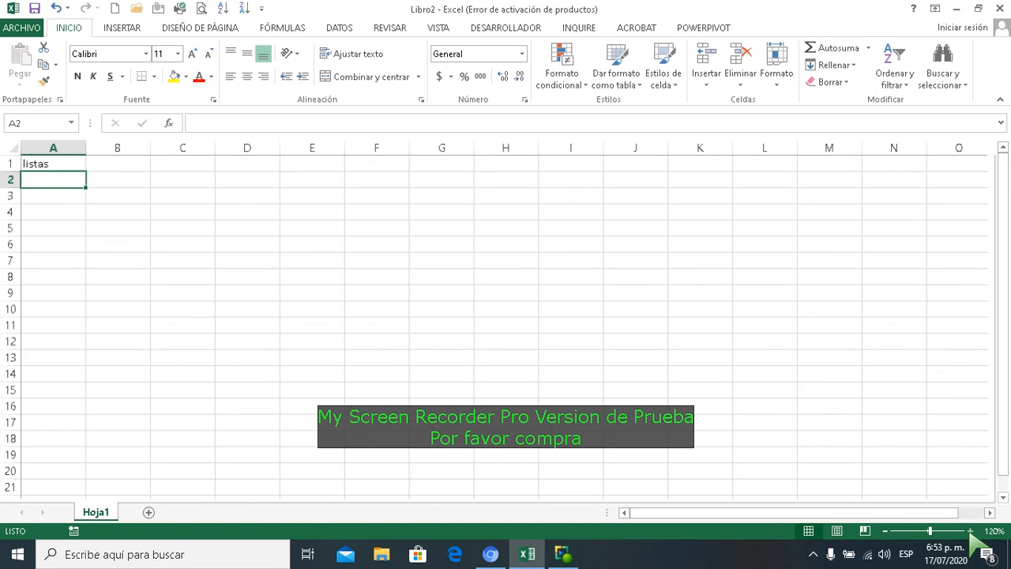
# - Enter the list types "manuales" in C2 and "automatizadas" in C3
pyautogui.click(969, 531)
pyautogui.click(970, 531)
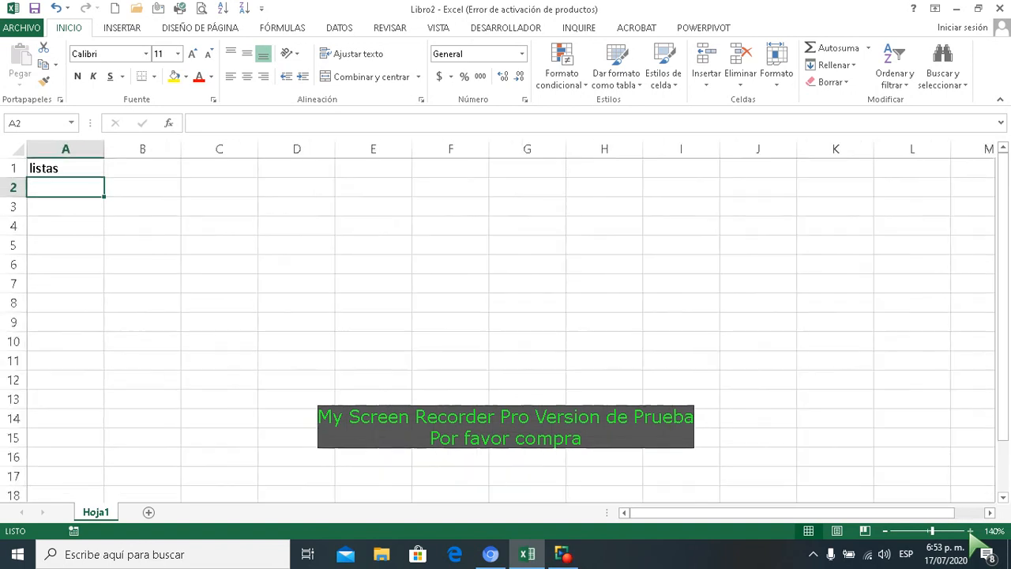
pyautogui.click(970, 531)
pyautogui.click(969, 530)
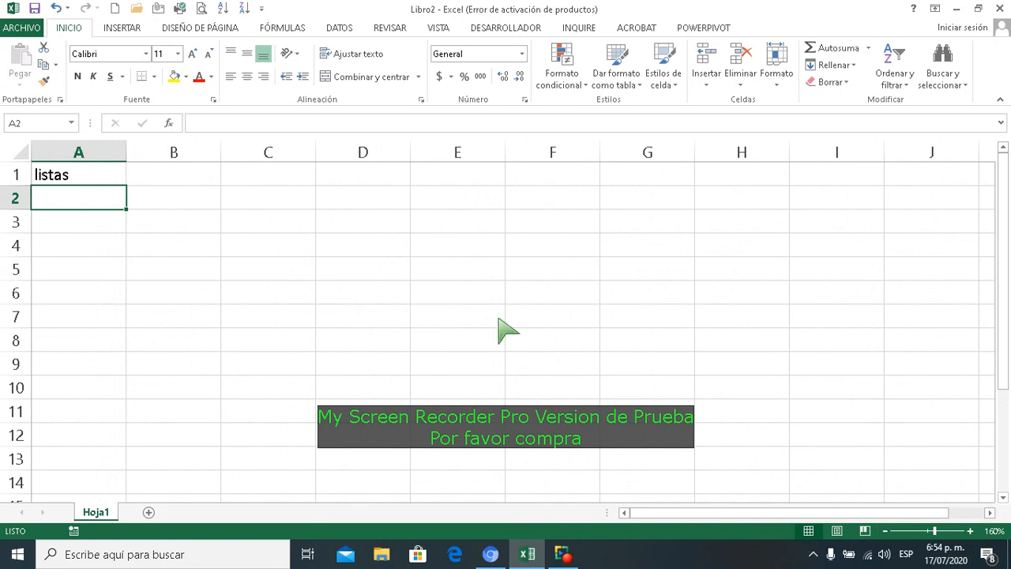
pyautogui.click(281, 195)
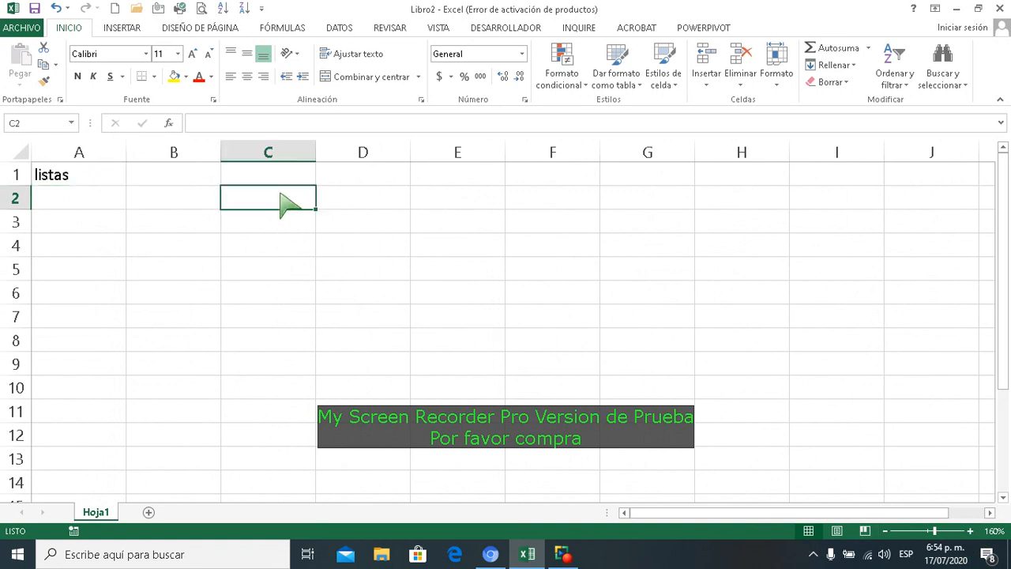
pyautogui.write('manuales')
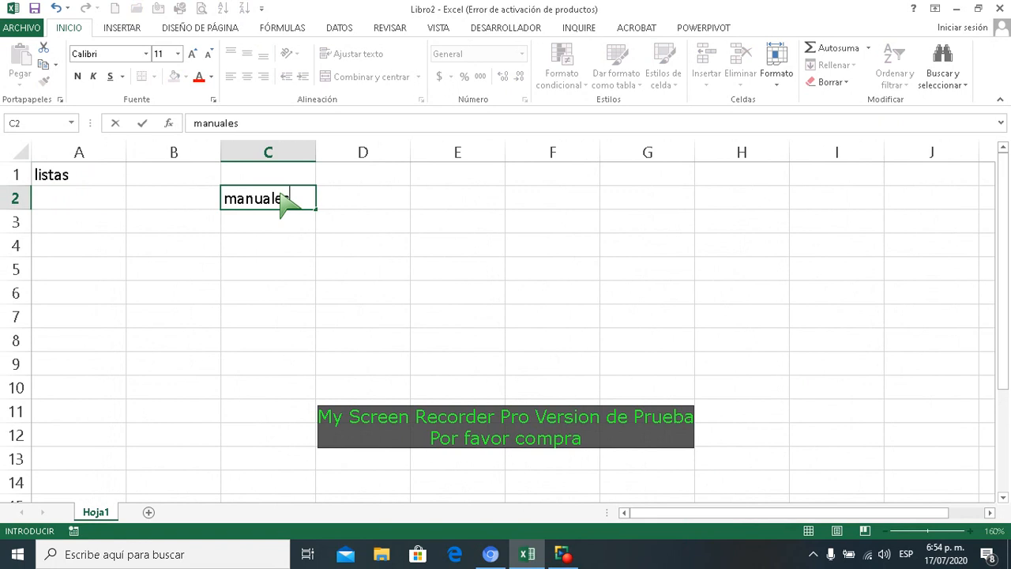
pyautogui.hotkey('ctrl', 'Return')
pyautogui.press('Down')
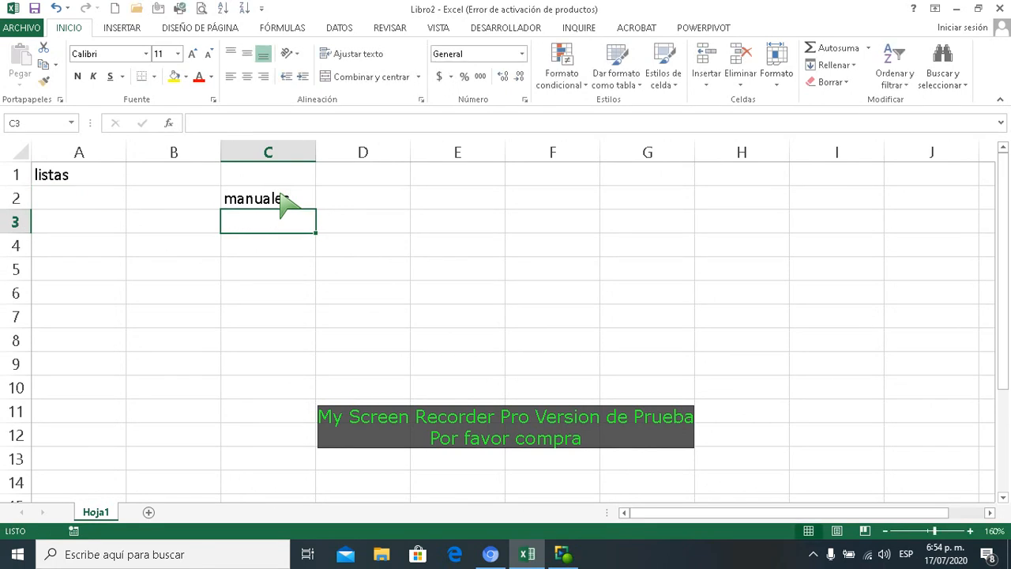
pyautogui.write('automatizadas')
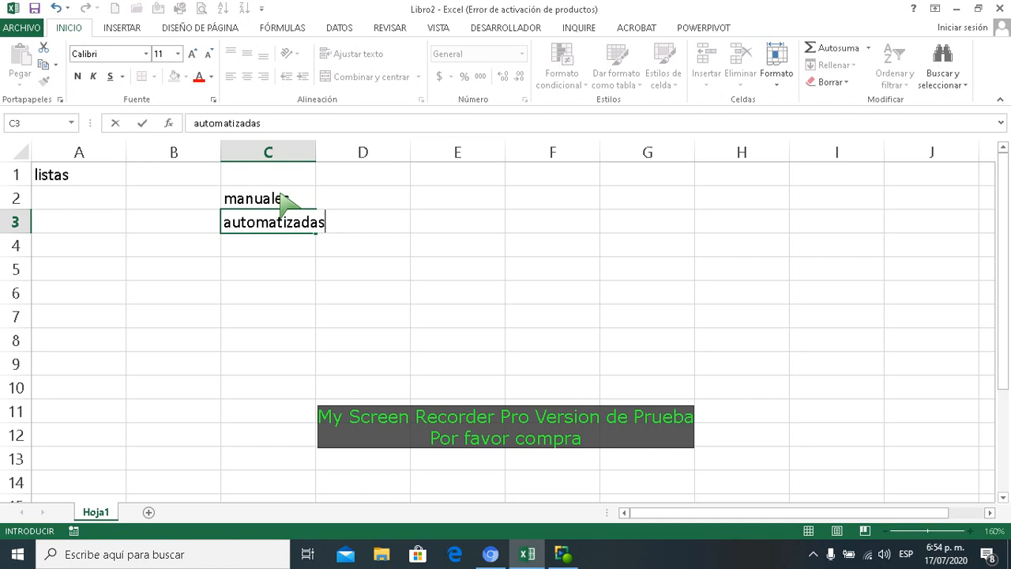
pyautogui.press('Return')
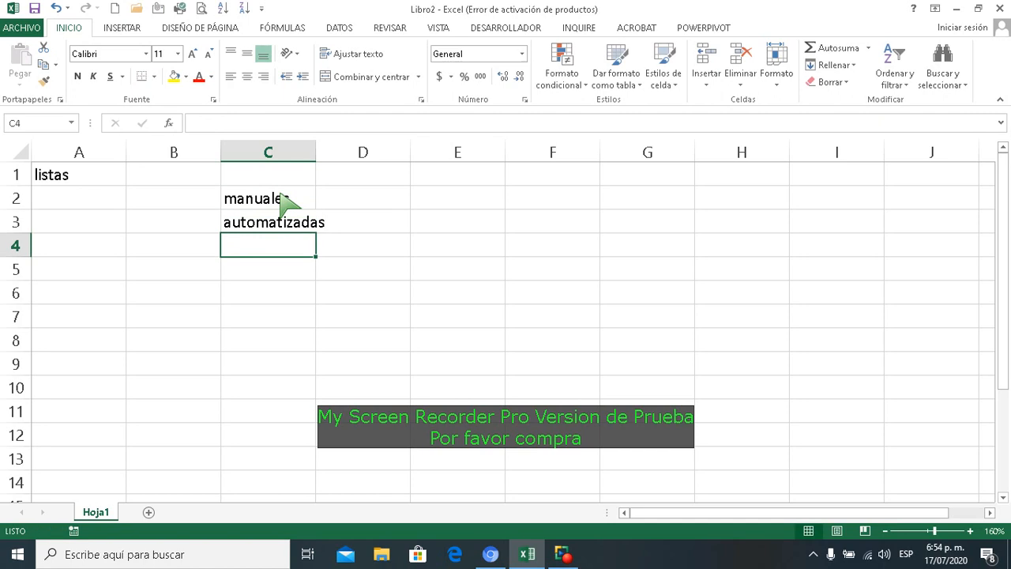
# - Add the list types "desplegables" in C4 and "desplegables dependientes" in C5
pyautogui.write('la')
pyautogui.press('BackSpace')
pyautogui.press('BackSpace')
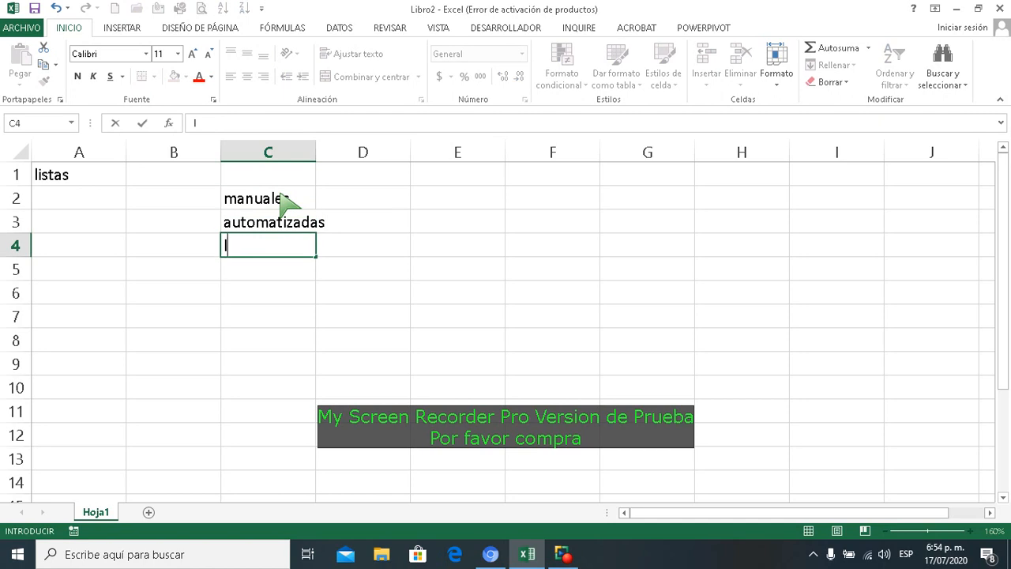
pyautogui.write('despleg')
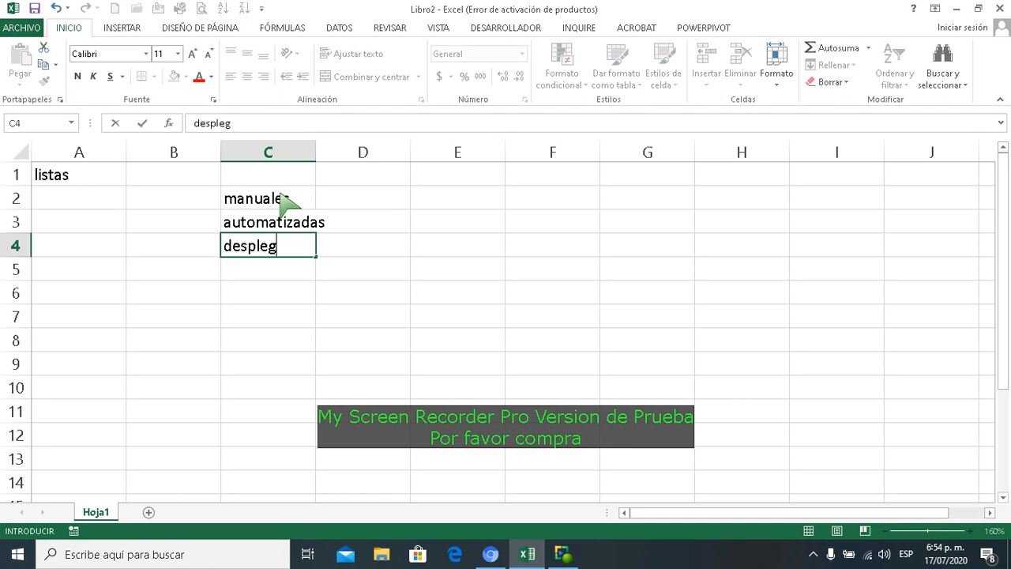
pyautogui.write('ables')
pyautogui.press('Return')
pyautogui.write('despleg')
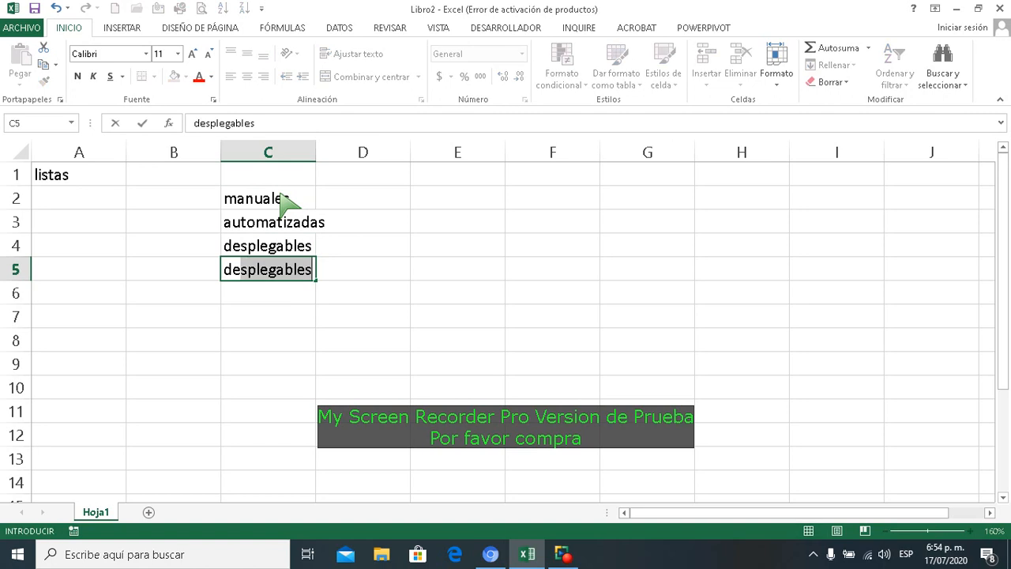
pyautogui.write('ables dep')
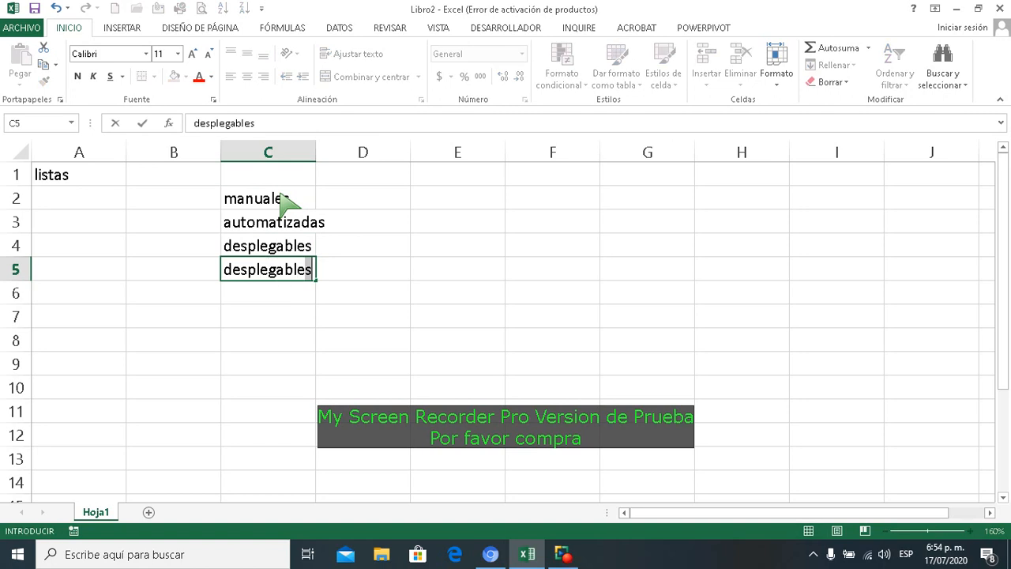
pyautogui.write('endientes')
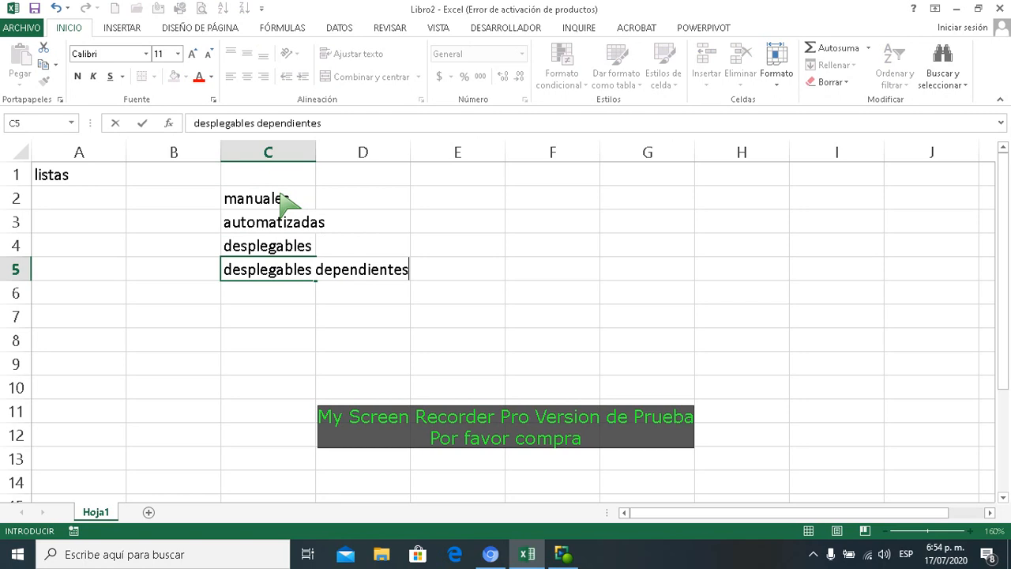
pyautogui.hotkey('ctrl', 'Return')
pyautogui.press('Return')
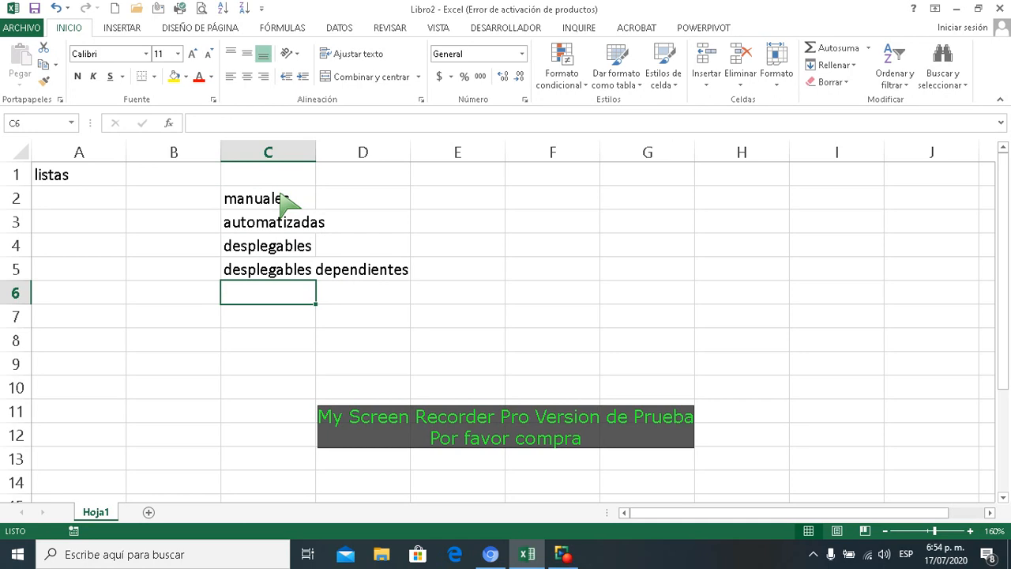
# - Enter the headers nombre, edad, tipo documento and numero across F2:I2, and fit column H's width to its text
pyautogui.click(276, 205)
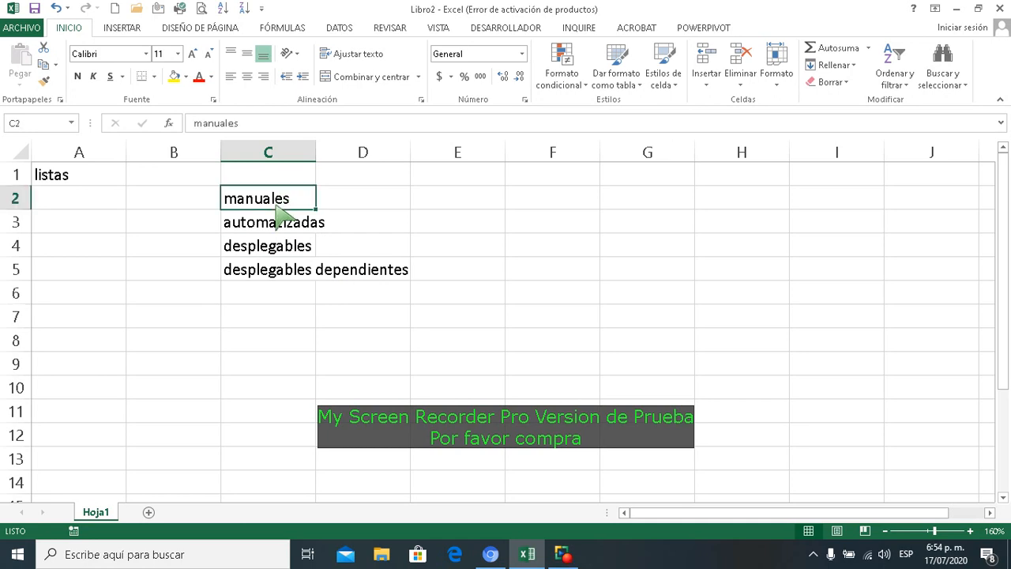
pyautogui.click(564, 204)
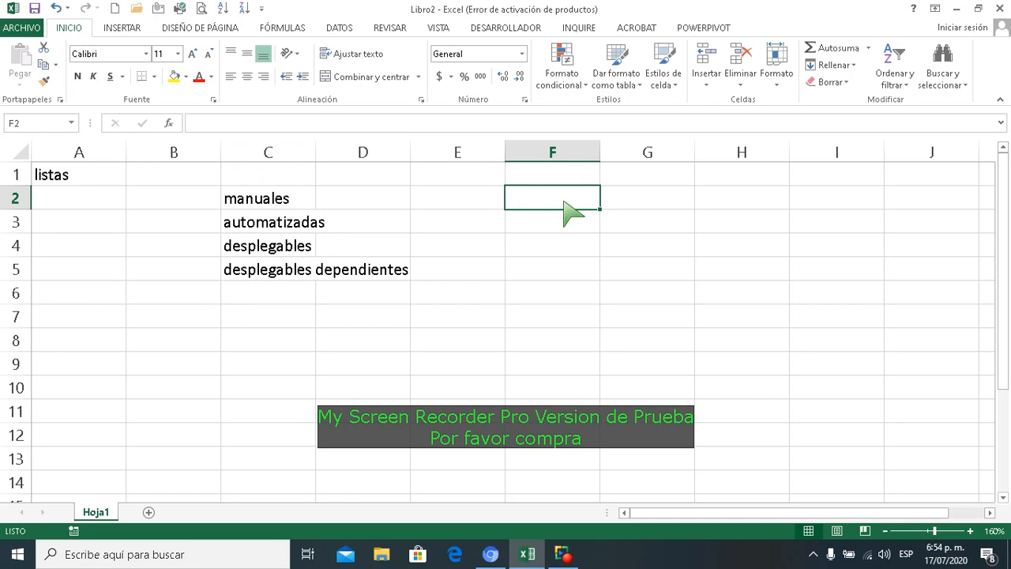
pyautogui.write('nombre')
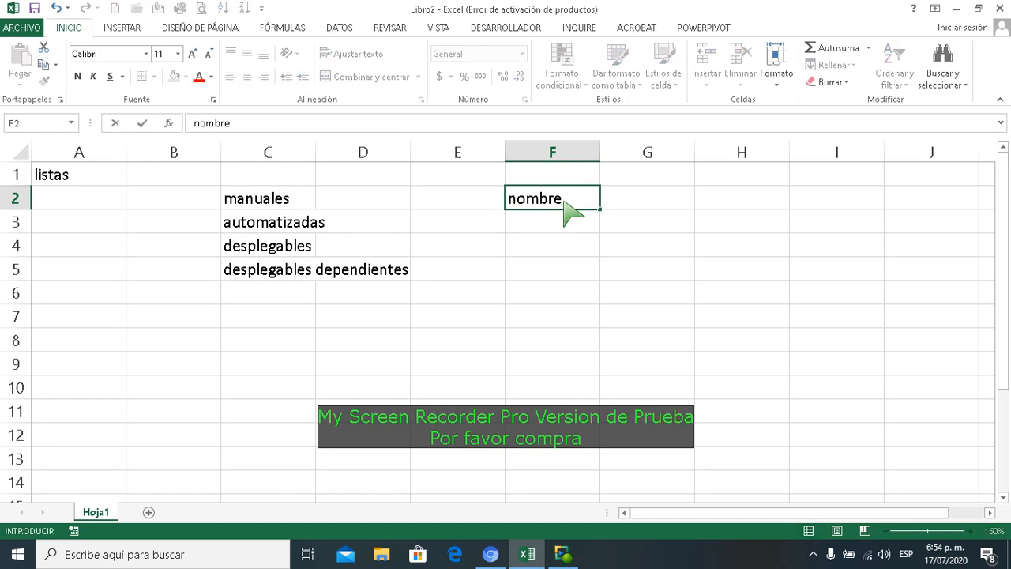
pyautogui.press('Tab')
pyautogui.write('edad')
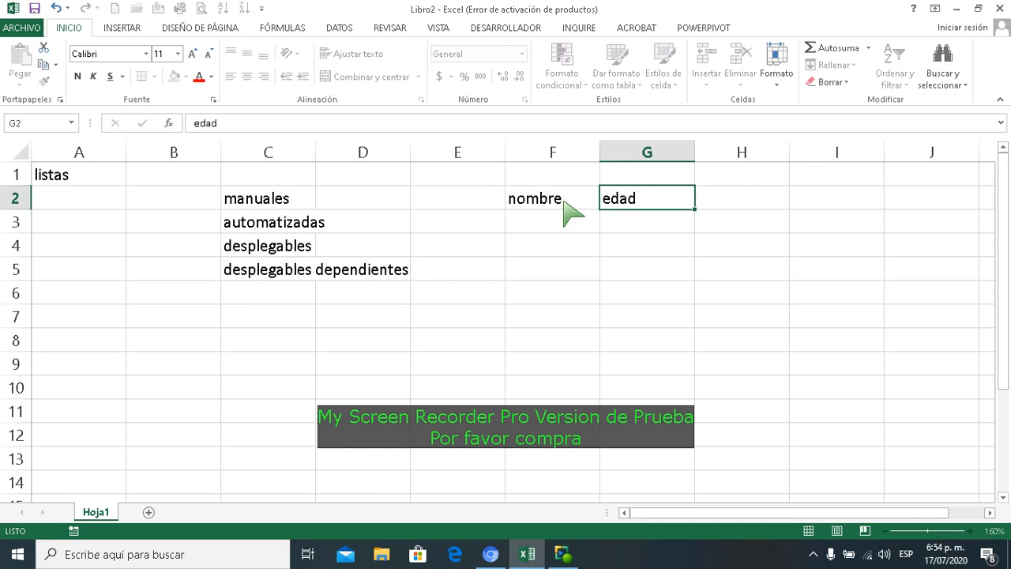
pyautogui.press('Tab')
pyautogui.write('tipo documento')
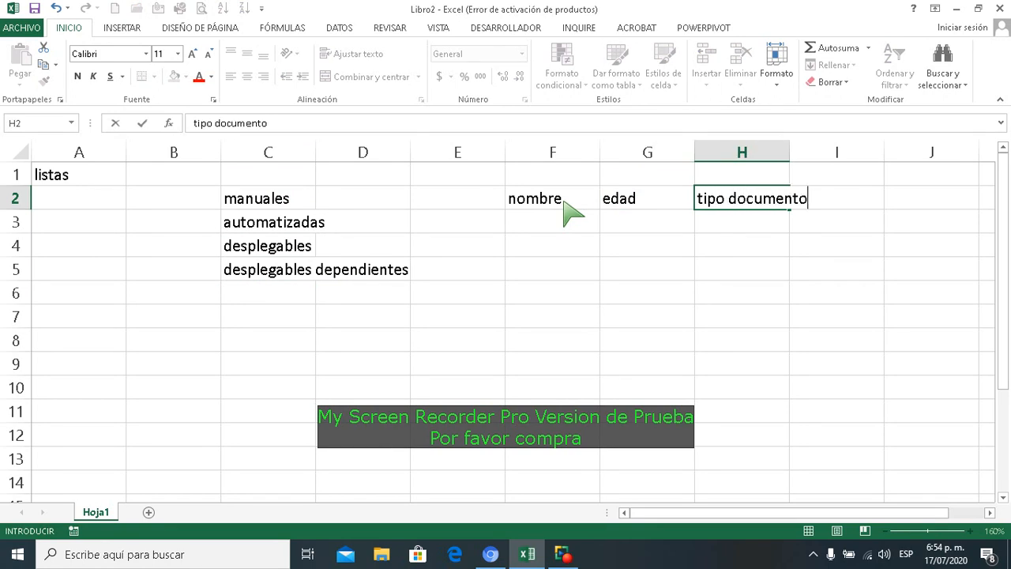
pyautogui.press('Tab')
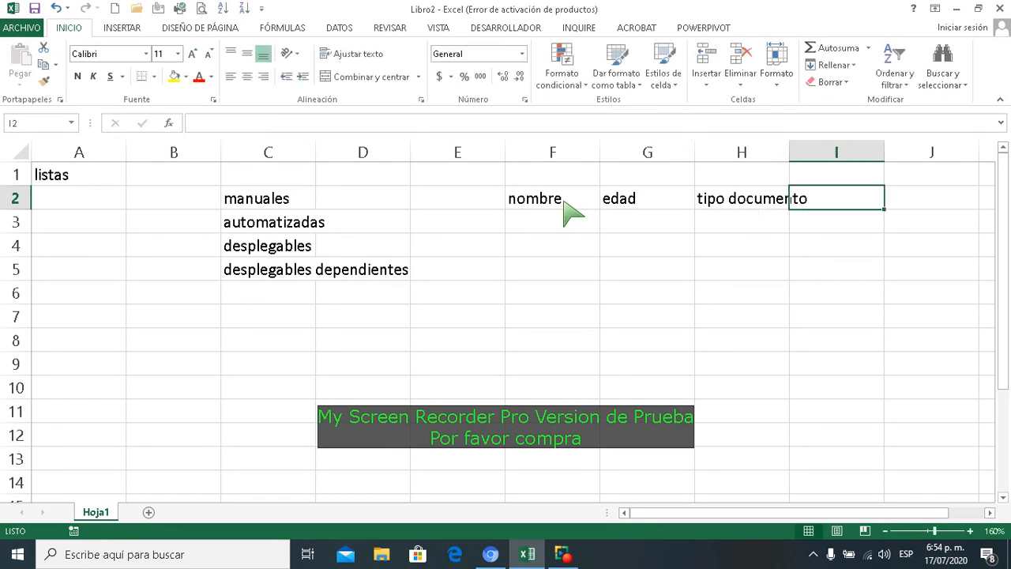
pyautogui.write('numeo')
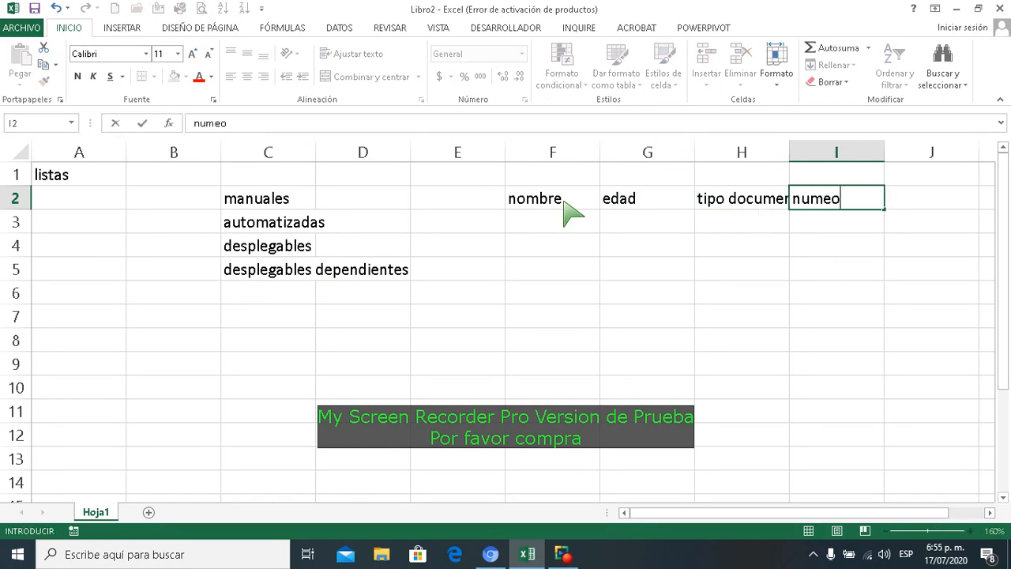
pyautogui.press('BackSpace')
pyautogui.write('ro')
pyautogui.press('Return')
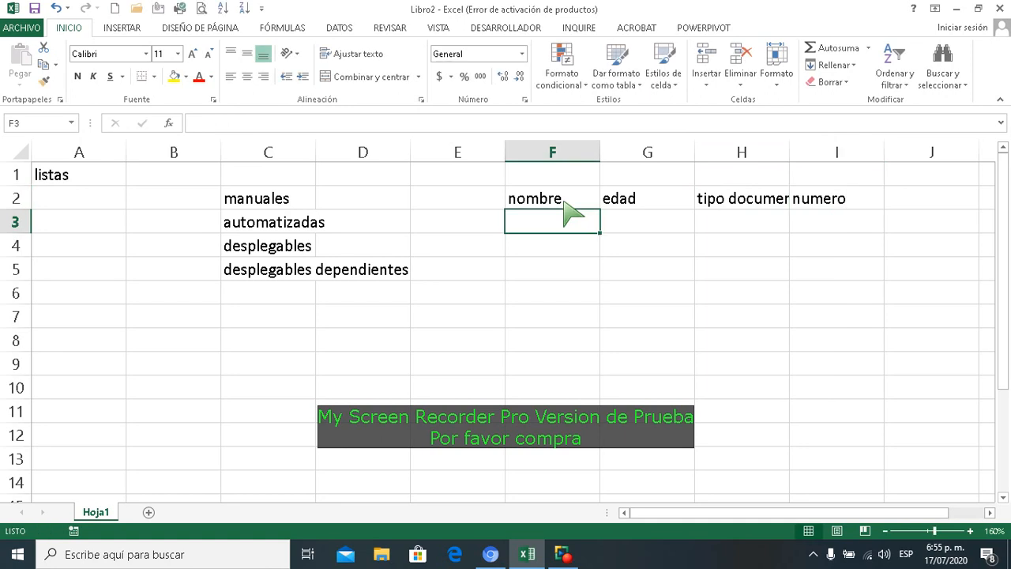
pyautogui.doubleClick(789, 154)
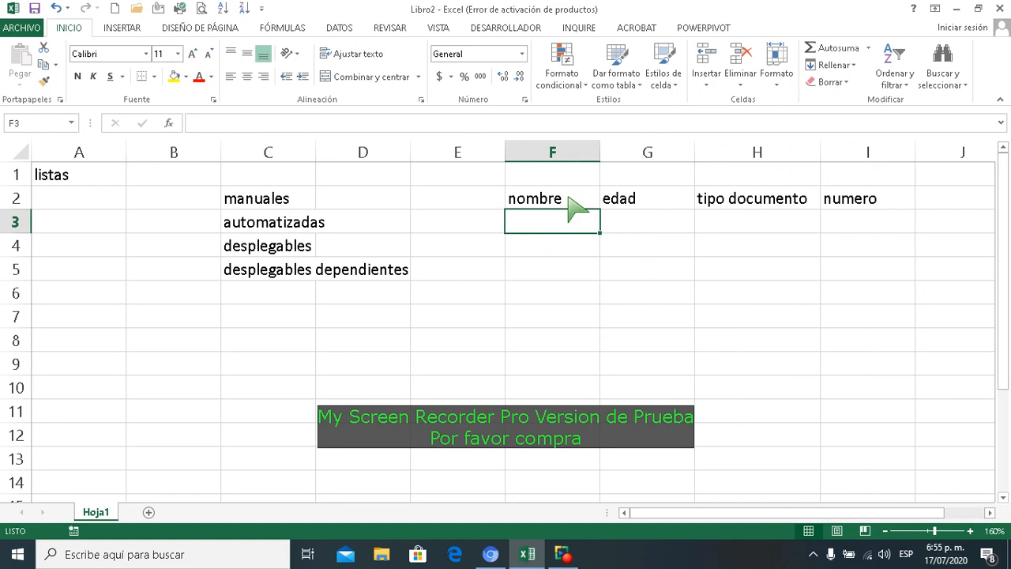
# - Fill the first record in F3:I3 with the person's first name, age 23, document type cedula and the document number
pyautogui.write('pedro')
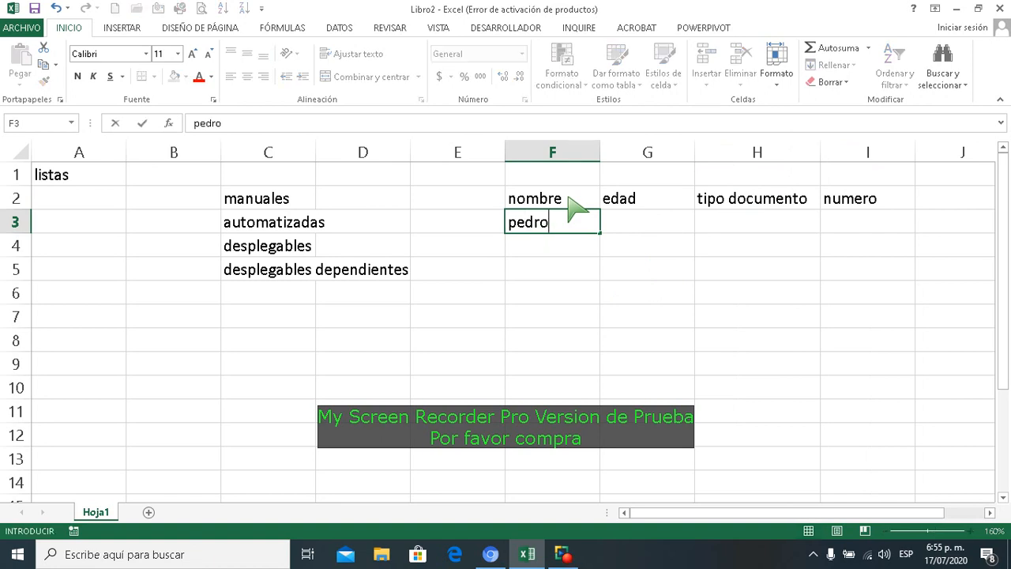
pyautogui.press('Tab')
pyautogui.write('23')
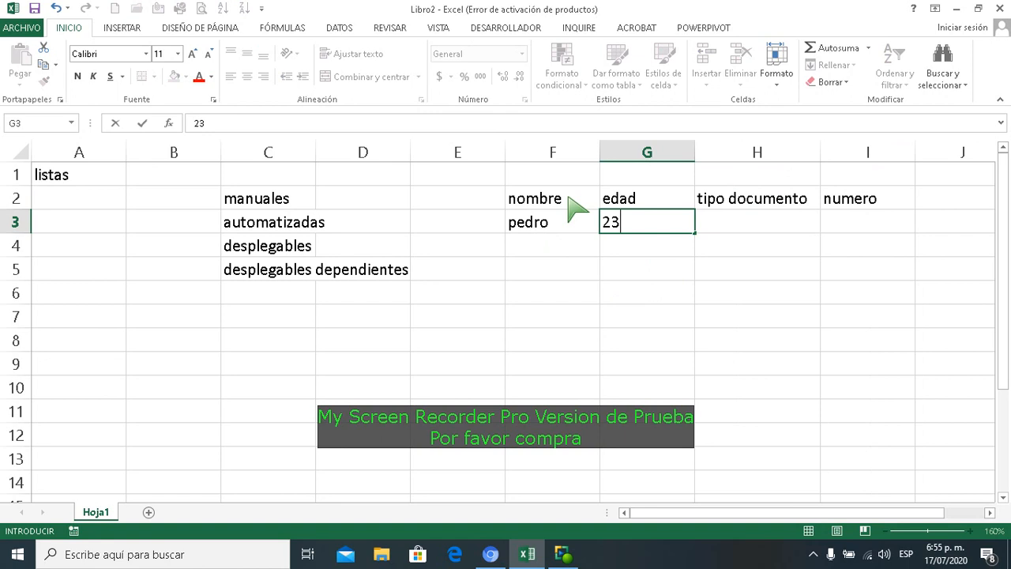
pyautogui.press('Tab')
pyautogui.write('cedula')
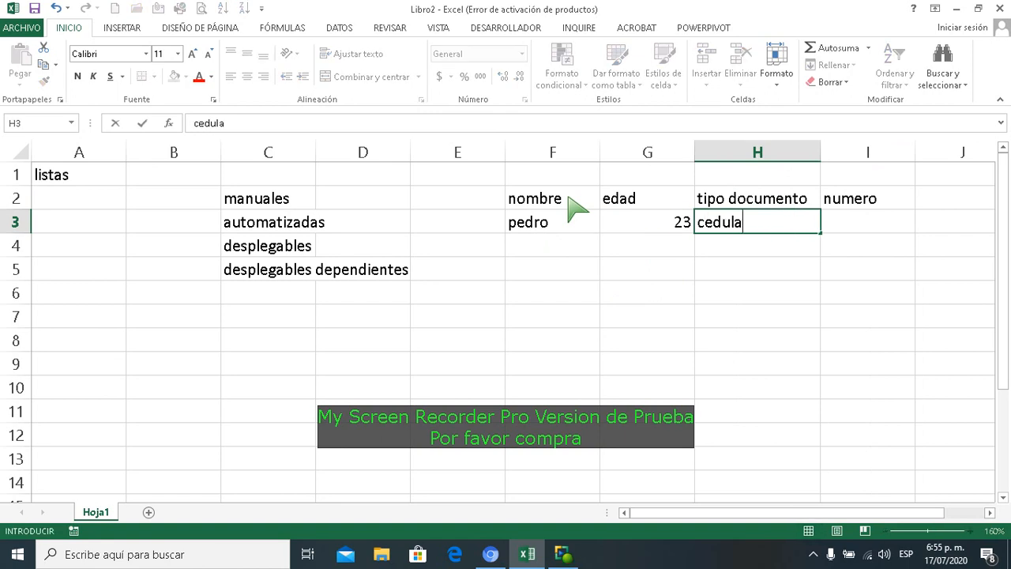
pyautogui.press('Tab')
pyautogui.write('123')
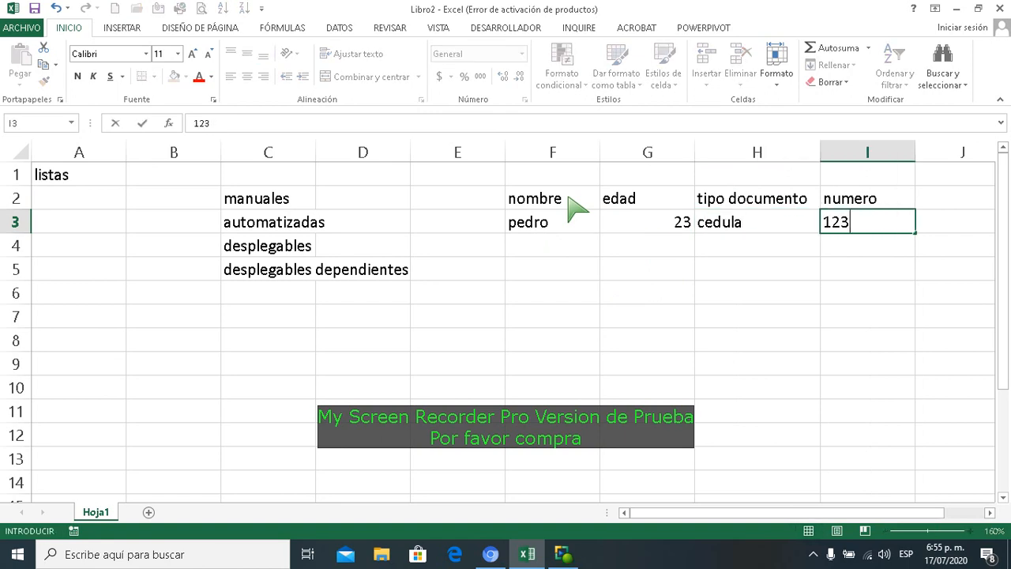
pyautogui.press('Return')
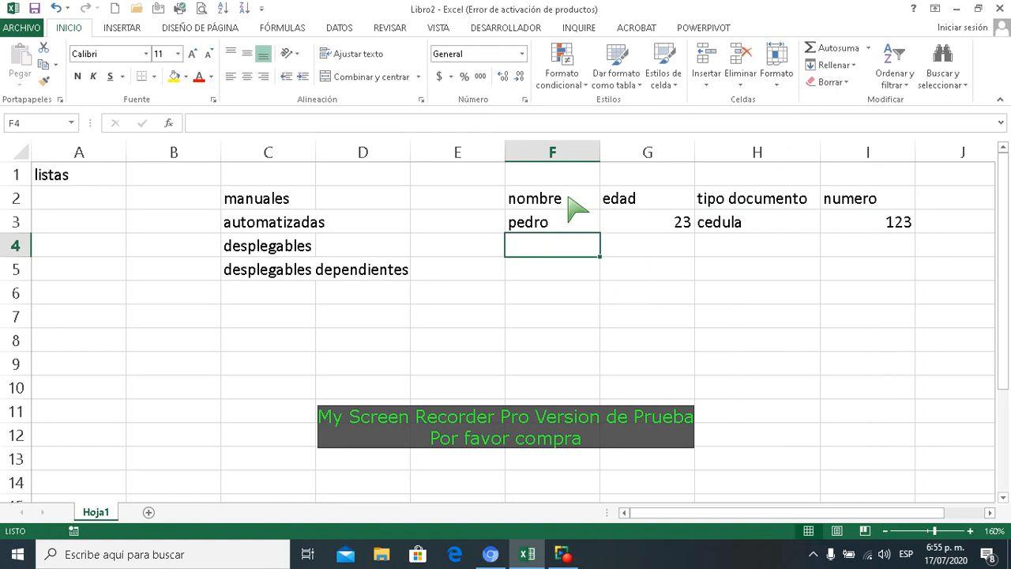
# - Fill the second record in F4:I4 with the person's first name, age 24, document type cedula and the document number
pyautogui.write('juan')
pyautogui.press('Tab')
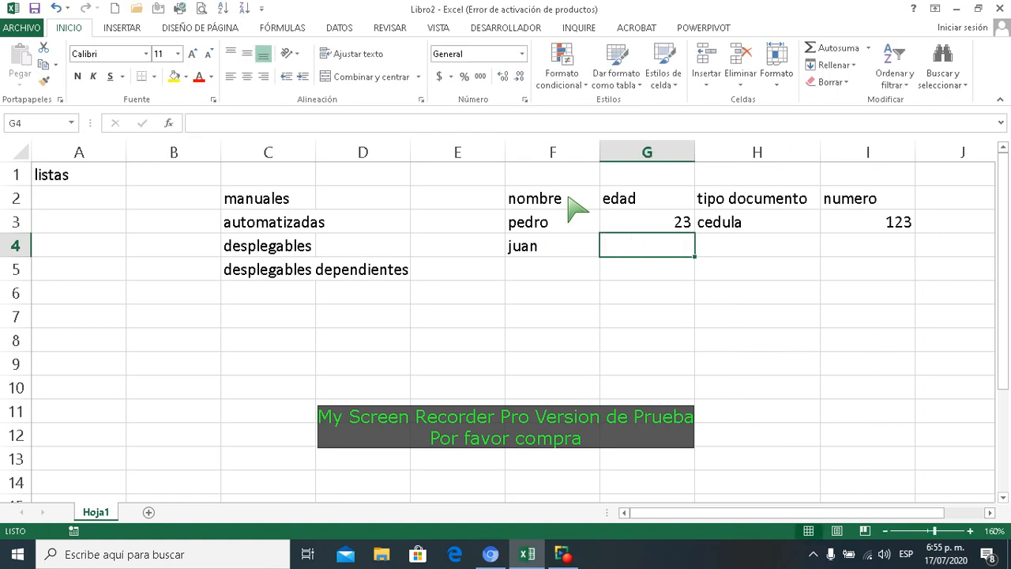
pyautogui.write('24')
pyautogui.press('Tab')
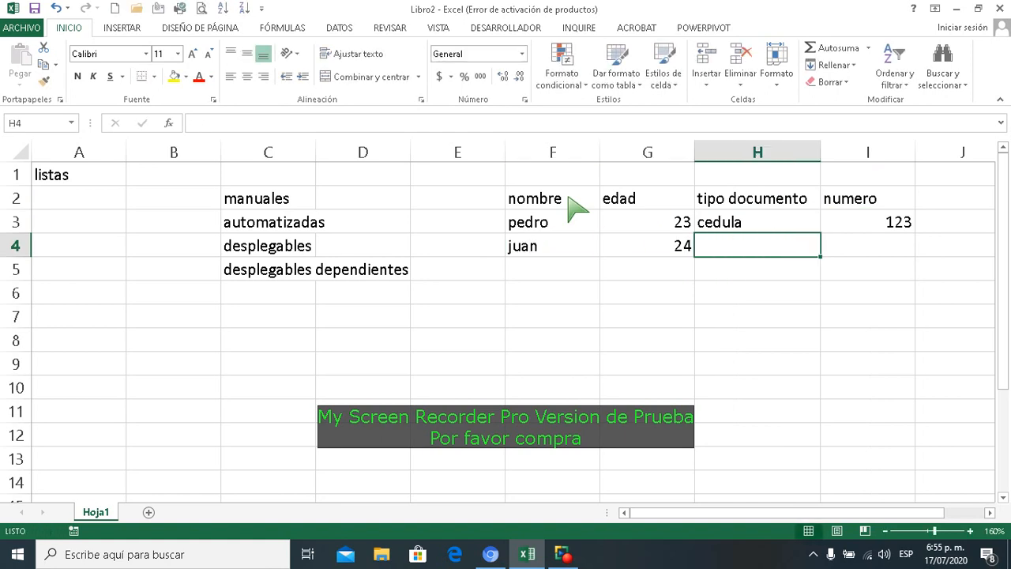
pyautogui.write('c')
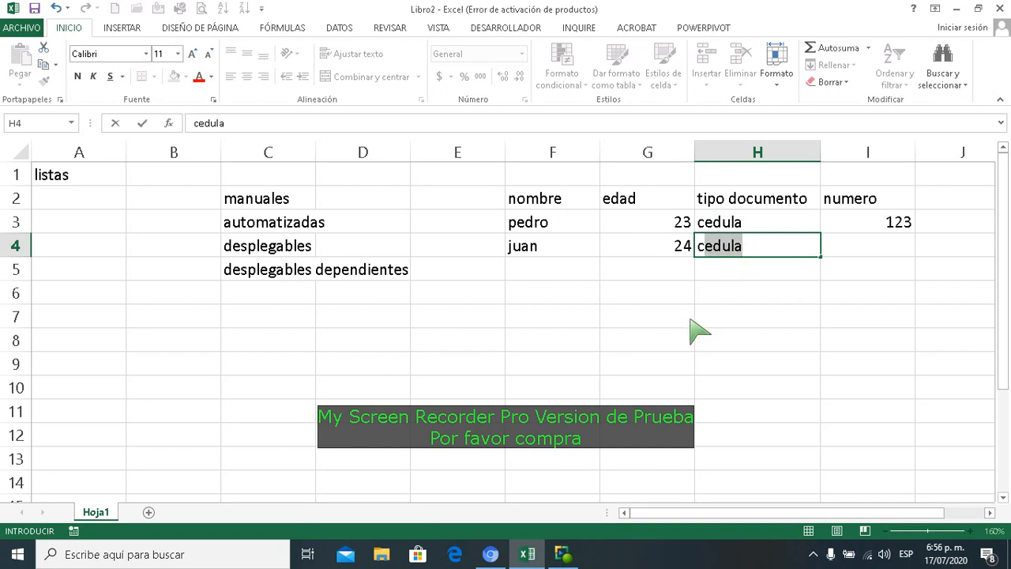
pyautogui.press('Tab')
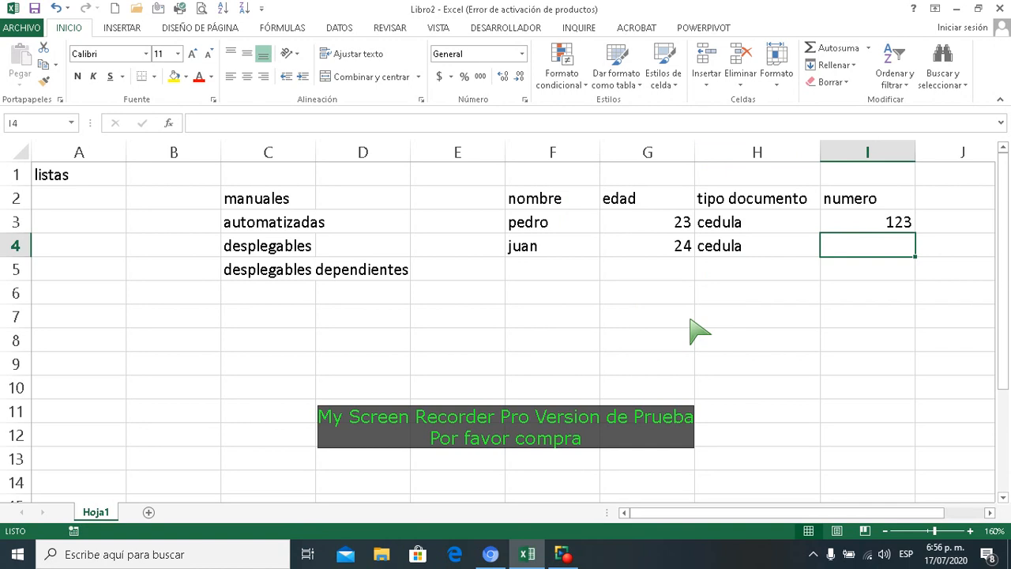
pyautogui.write('124')
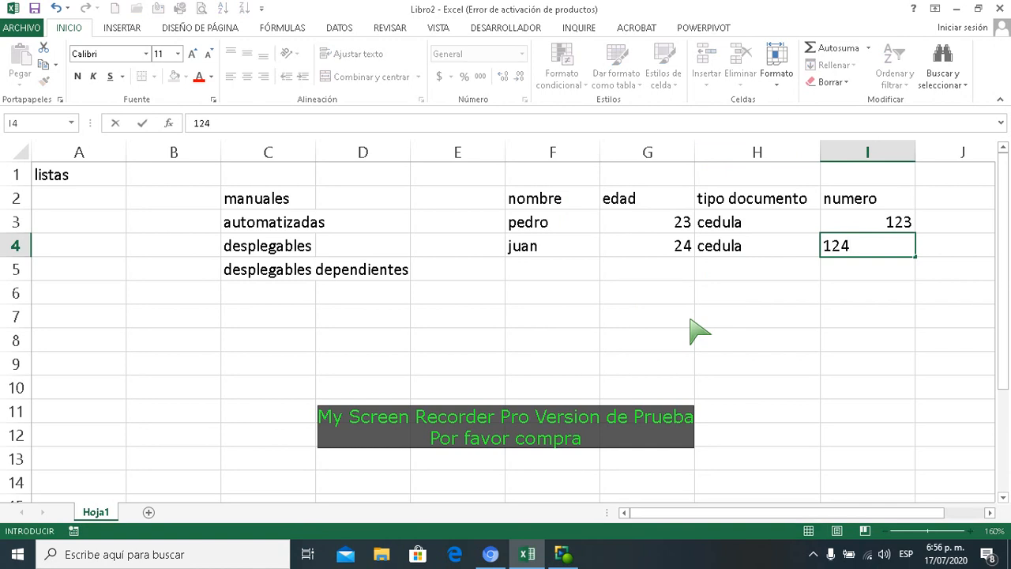
pyautogui.press('Return')
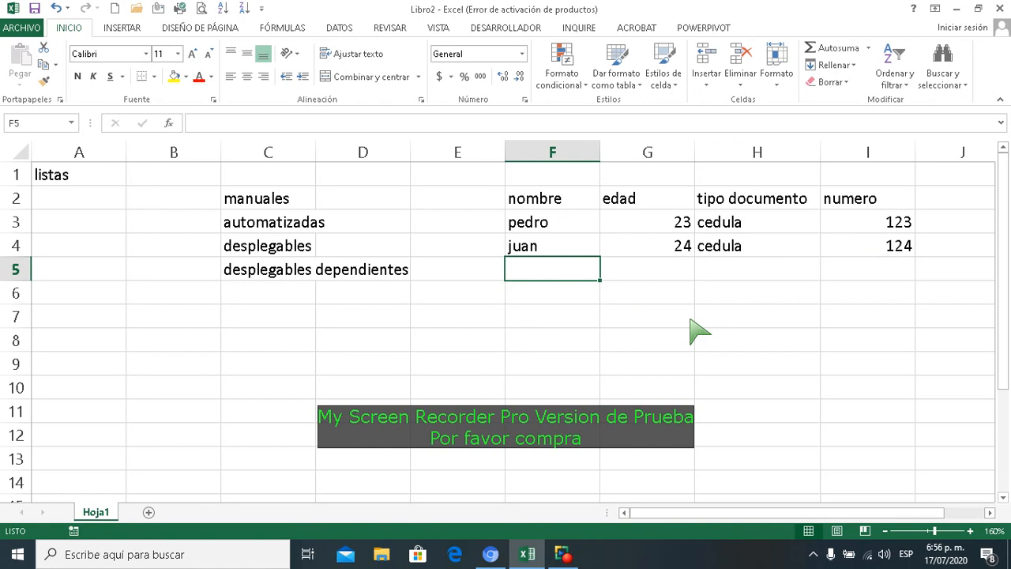
pyautogui.click(583, 224)
pyautogui.hotkey('shift', 'Down')
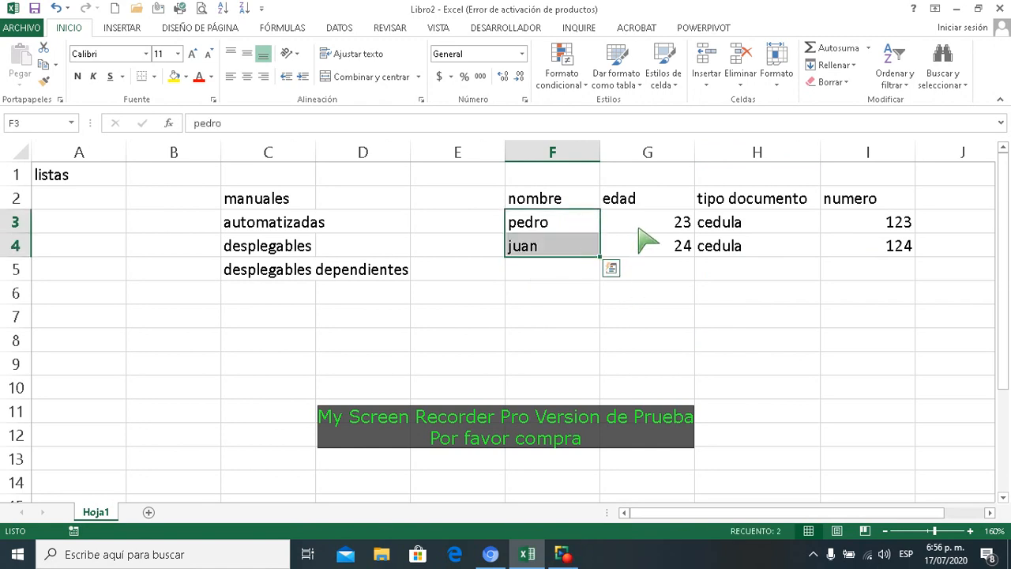
pyautogui.moveTo(638, 229); pyautogui.dragTo(639, 255)
pyautogui.moveTo(707, 225); pyautogui.dragTo(713, 255)
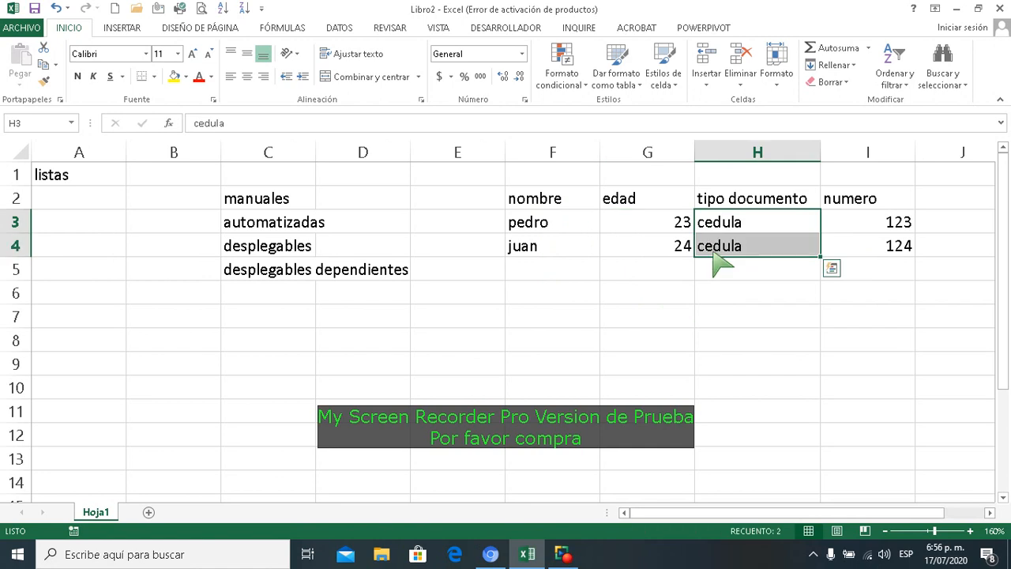
# - Enter lunes in M2 and autofill the weekday series down to M7
pyautogui.moveTo(864, 226); pyautogui.dragTo(861, 272)
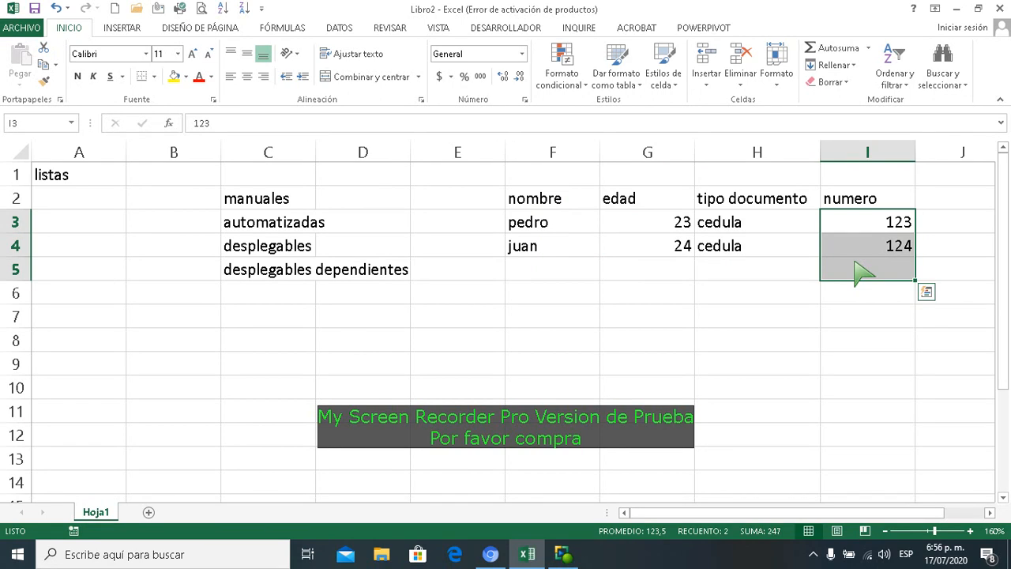
pyautogui.press('Right')
pyautogui.press('Right')
pyautogui.press('Right')
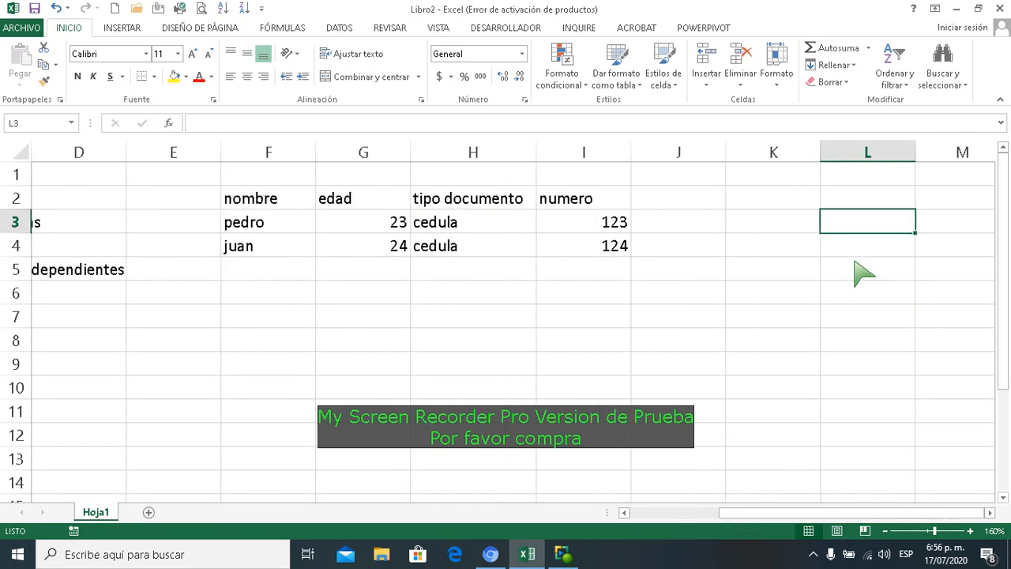
pyautogui.press('Right')
pyautogui.press('Right')
pyautogui.press('Right')
pyautogui.press('Right')
pyautogui.press('Right')
pyautogui.press('Right')
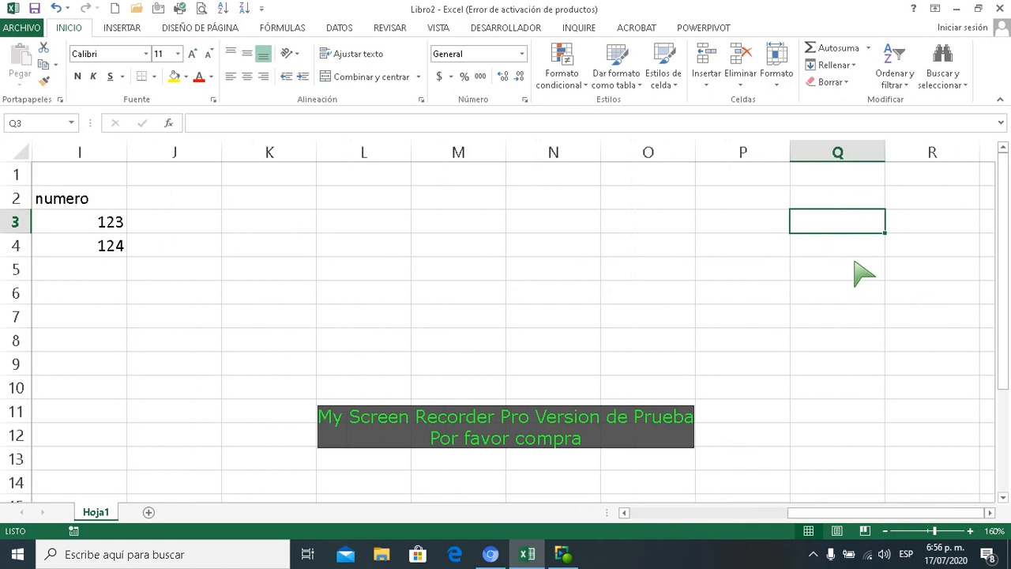
pyautogui.press('Right')
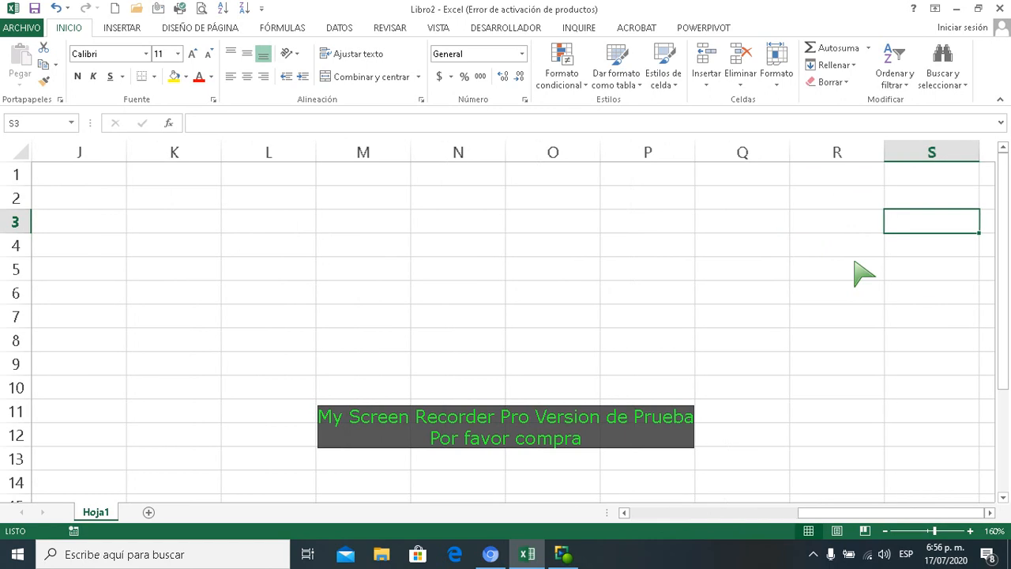
pyautogui.click(343, 201)
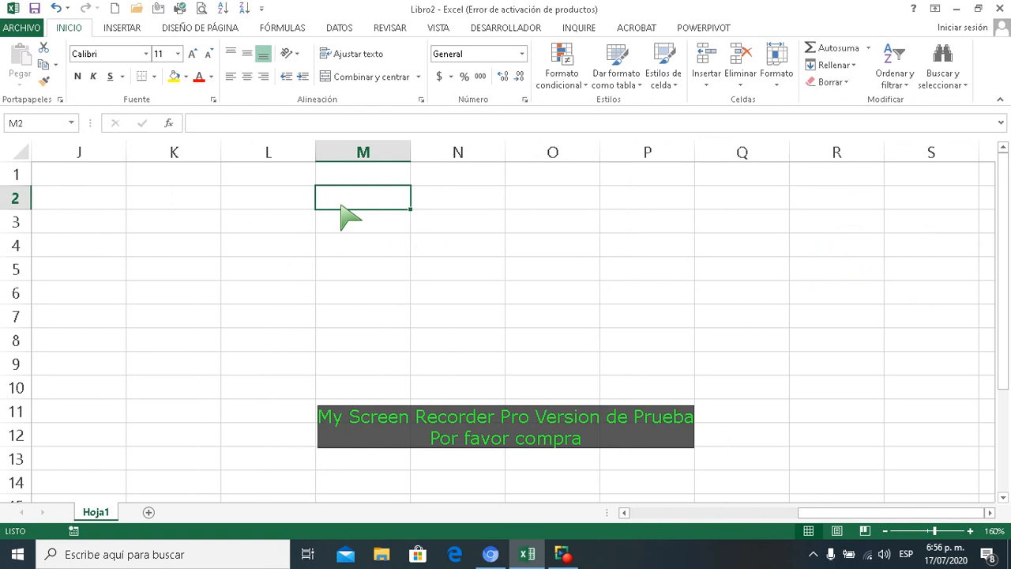
pyautogui.write('lunes')
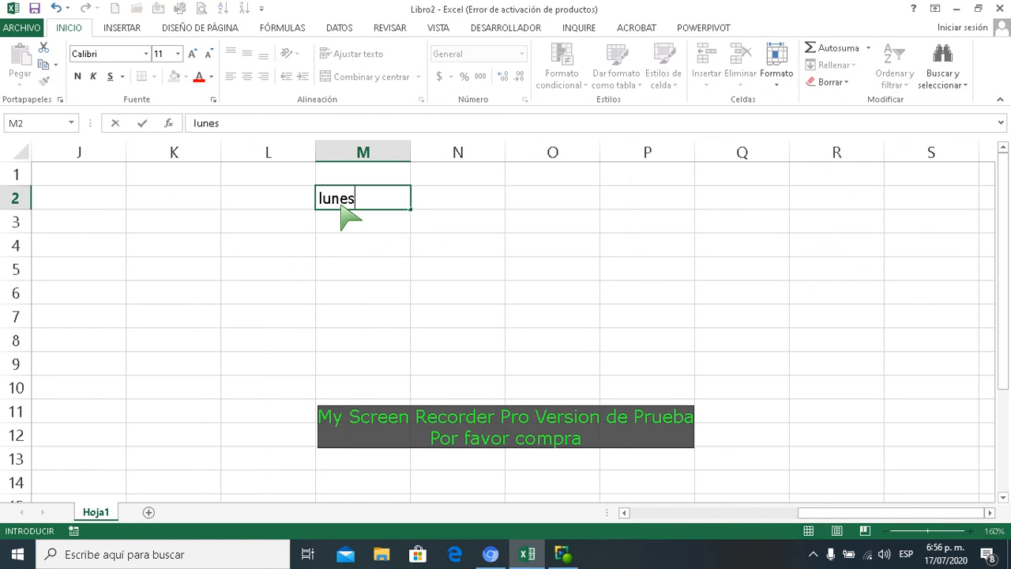
pyautogui.press('Return')
pyautogui.click(343, 207)
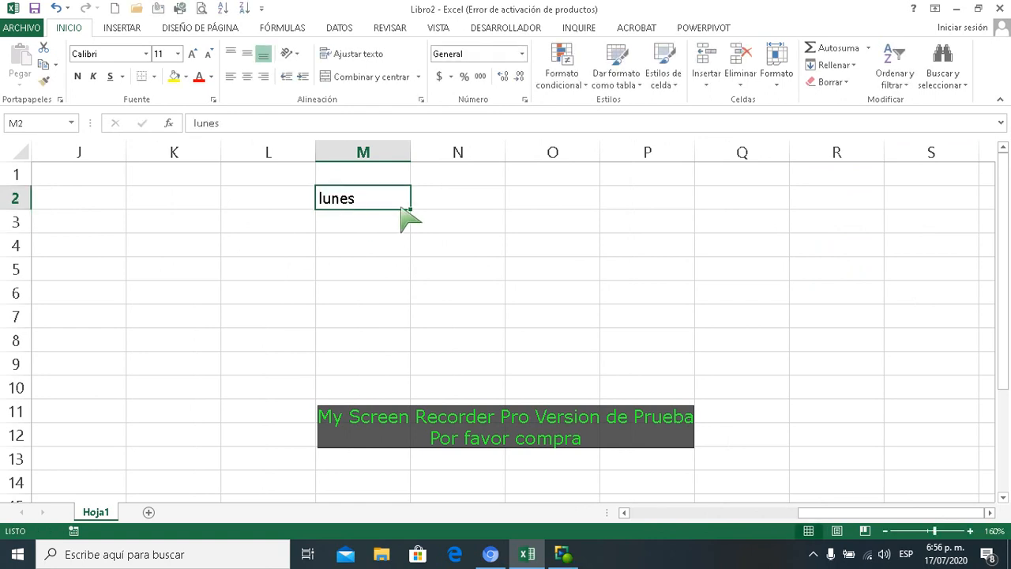
pyautogui.moveTo(410, 210); pyautogui.dragTo(406, 328)
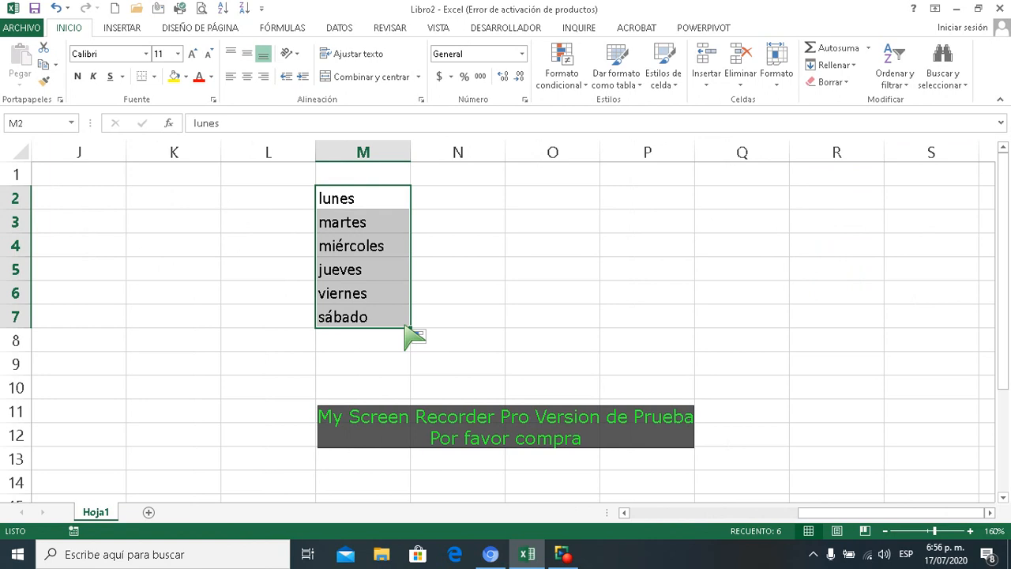
# - Start a blood type list in column O with o positivo in O2 and o negativo in O3
pyautogui.click(511, 212)
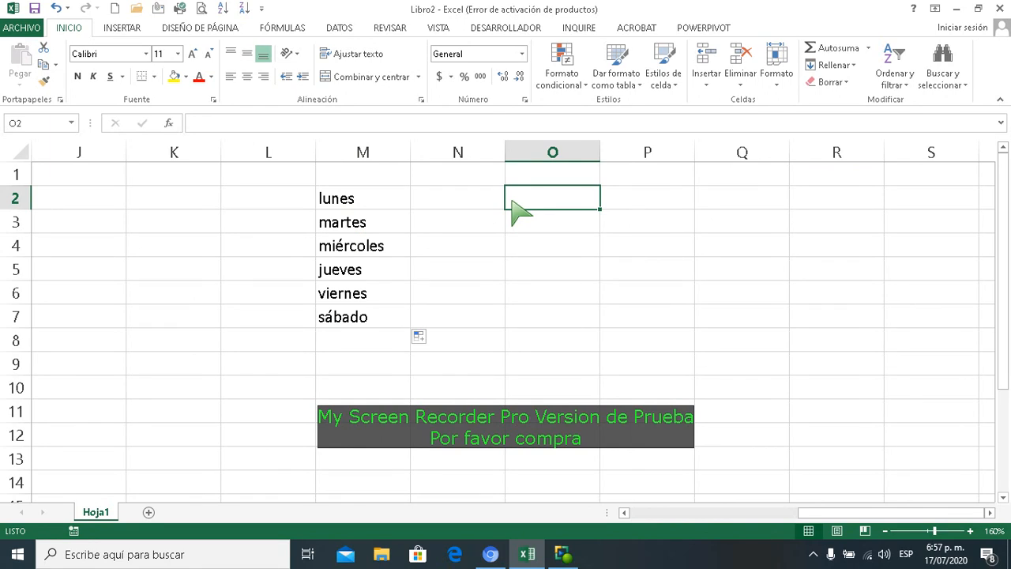
pyautogui.write('o positiv')
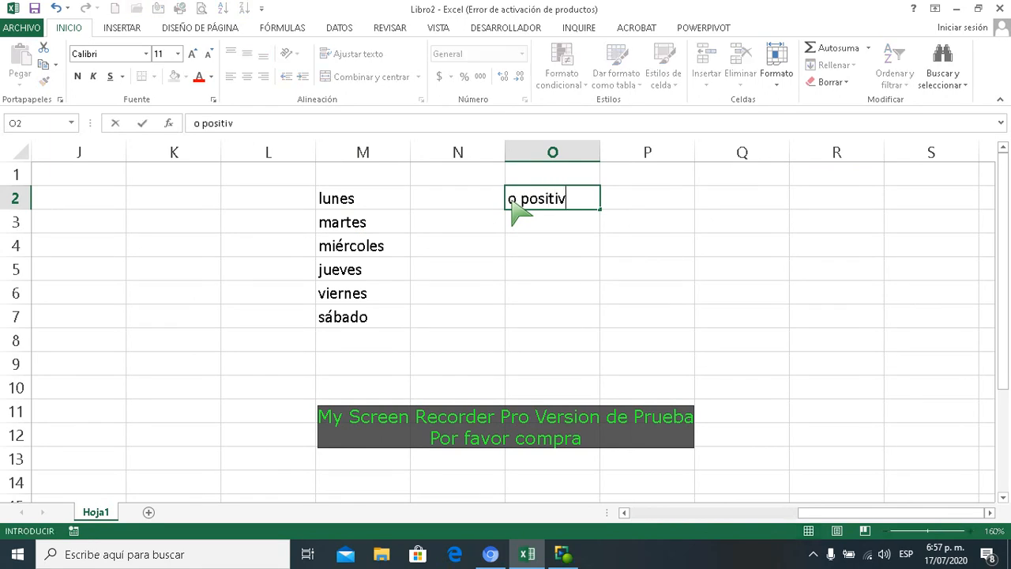
pyautogui.write('o')
pyautogui.press('Return')
pyautogui.write('o')
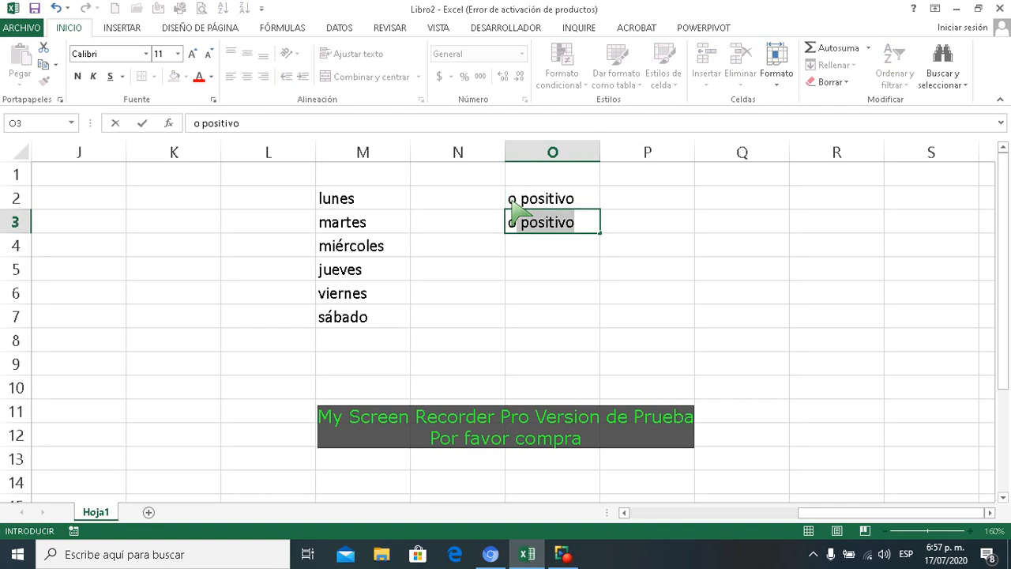
pyautogui.write(' negati')
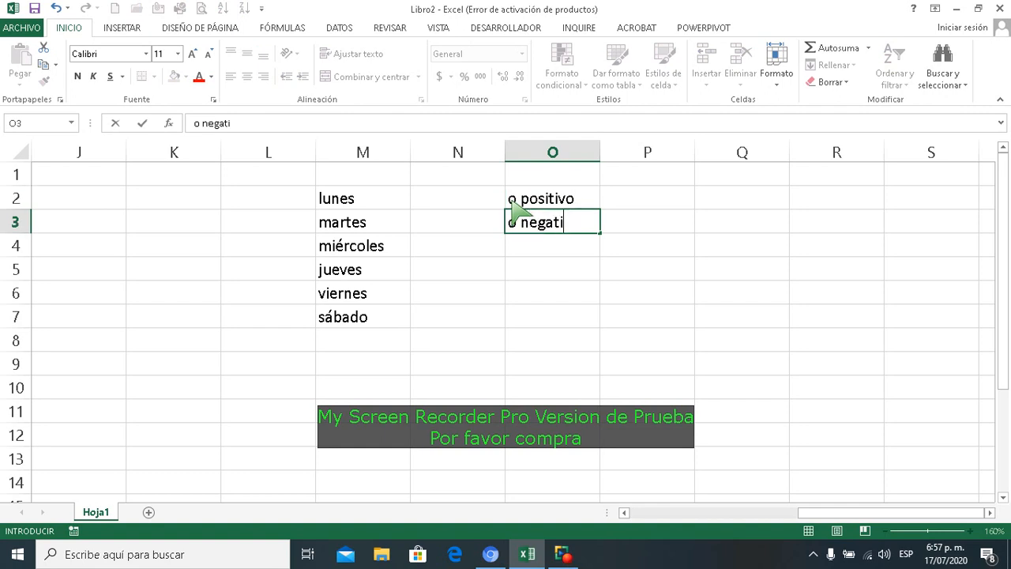
pyautogui.write('vo')
pyautogui.press('Return')
# - Add a positivo in O4 and a negativo in O5 of the blood type list
pyautogui.write('a posi')
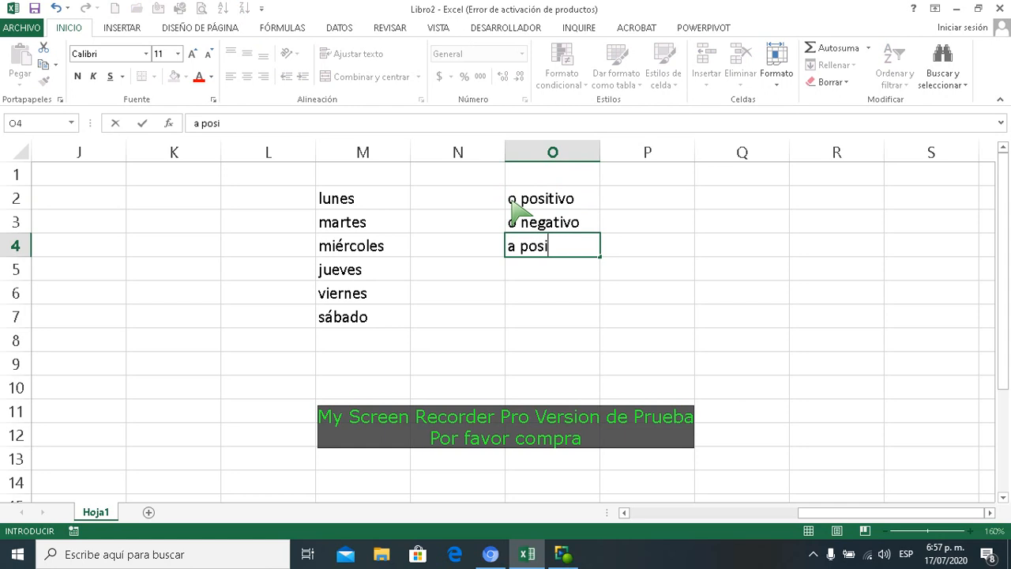
pyautogui.write('tivo')
pyautogui.press('Return')
pyautogui.write('a ')
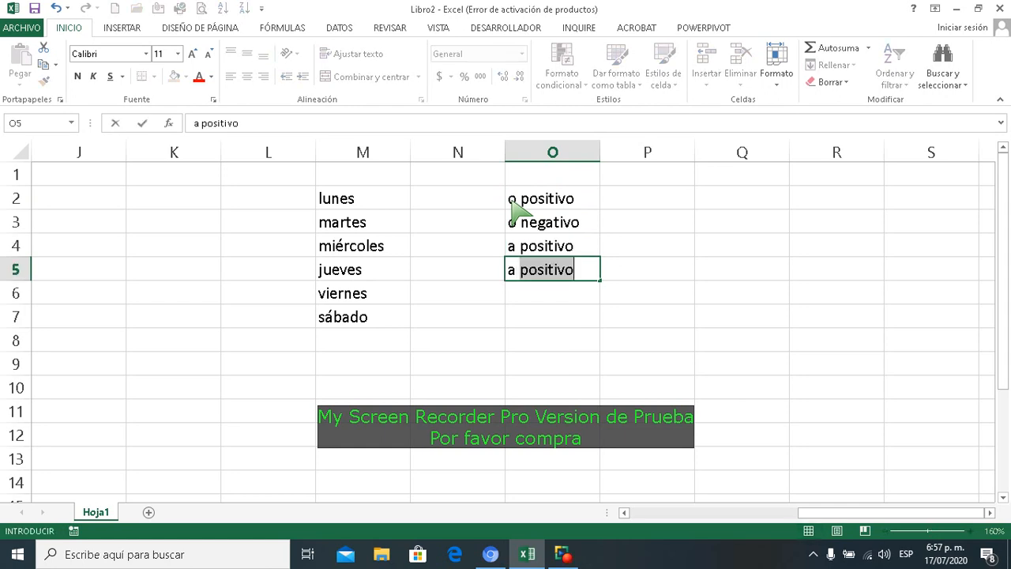
pyautogui.write('negativo')
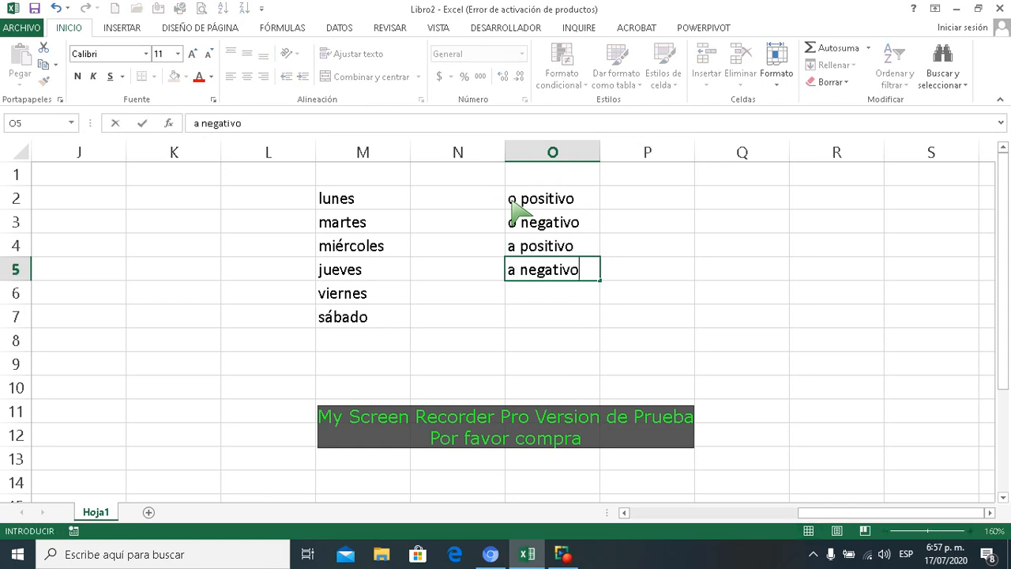
pyautogui.press('Return')
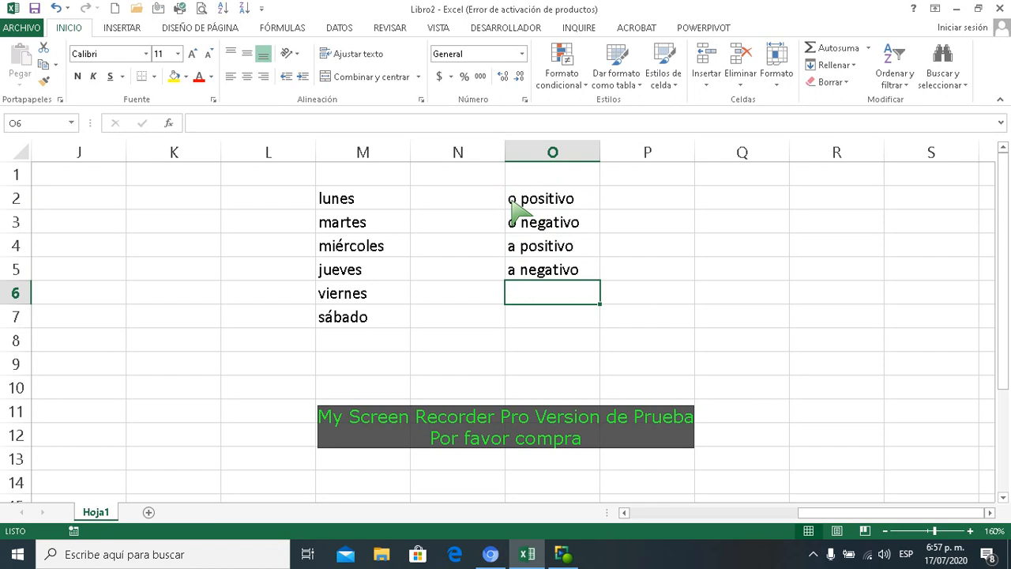
# - Add b positivo in O6 and b negativo in O7 of the blood type list
pyautogui.write('b positivo')
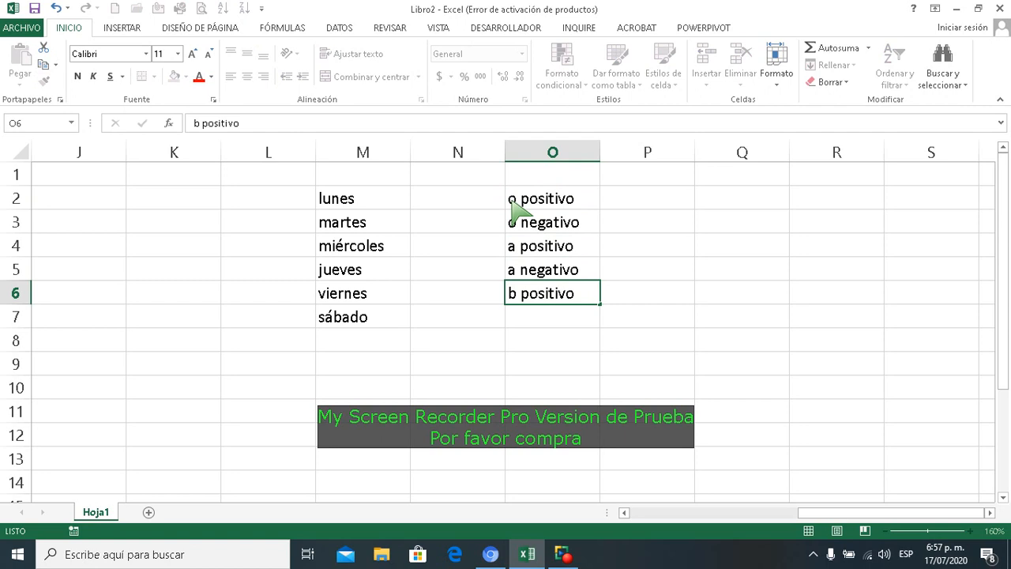
pyautogui.press('Return')
pyautogui.write('b')
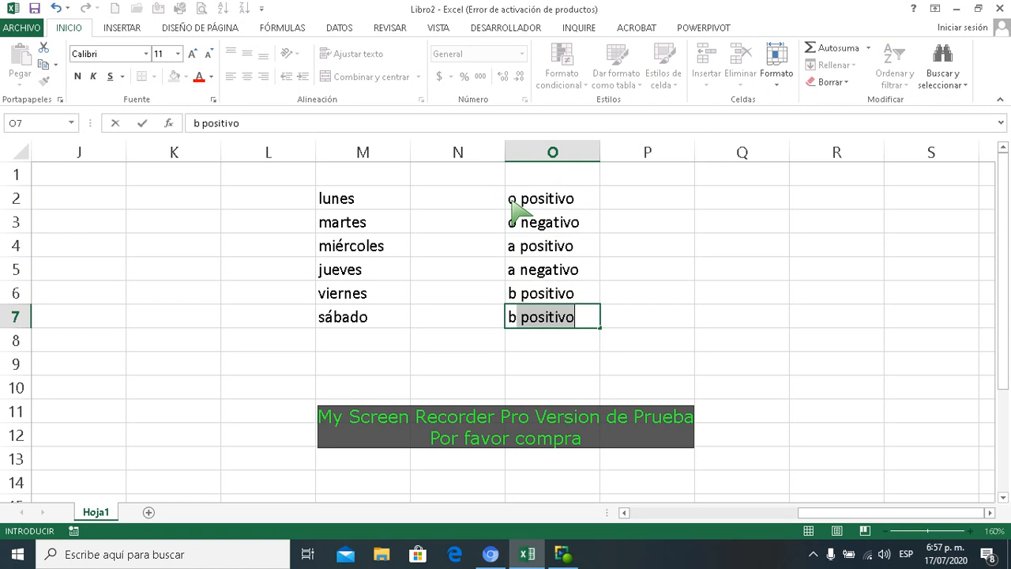
pyautogui.write(' negativo')
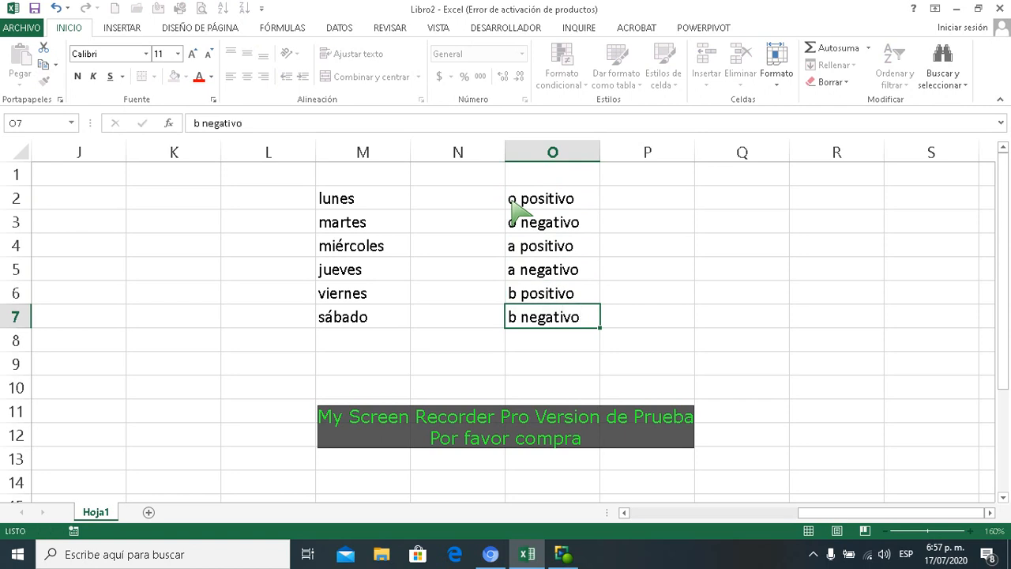
pyautogui.press('Return')
# - Complete the blood type list with ab positivo in O8 and ab negativo in O9
pyautogui.write('ab positi')
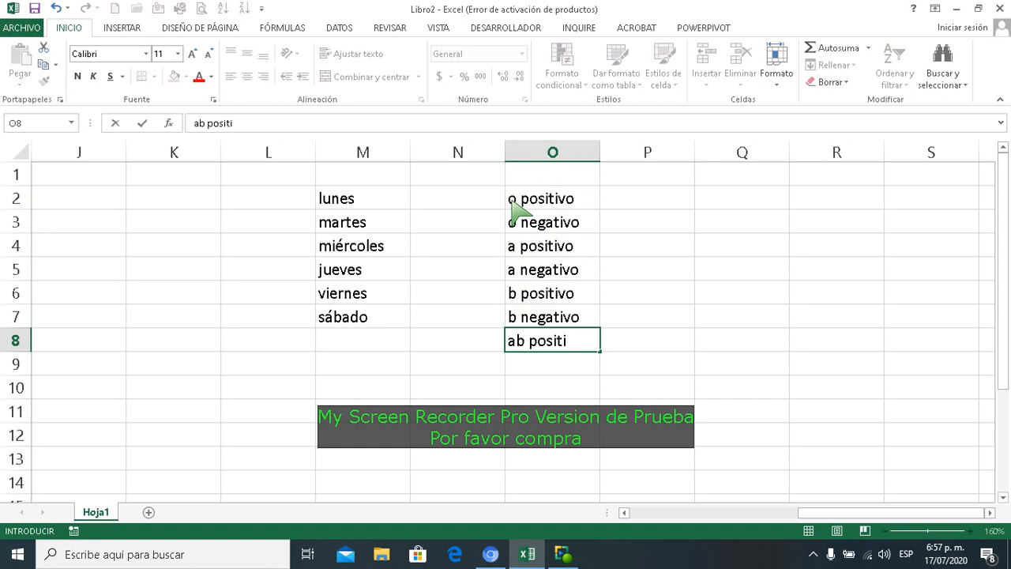
pyautogui.write('vo')
pyautogui.press('Return')
pyautogui.write('ab negativo')
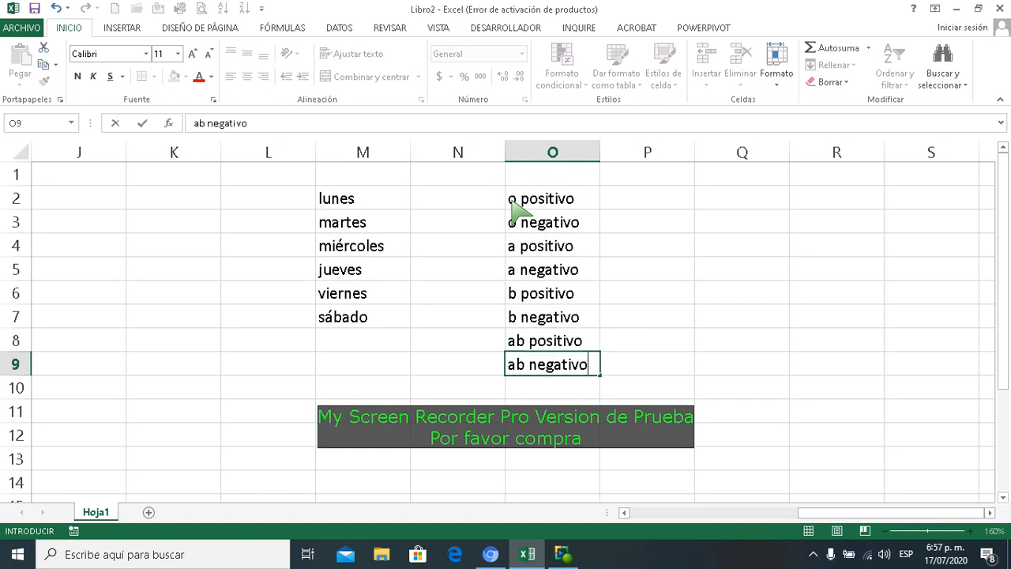
pyautogui.press('Return')
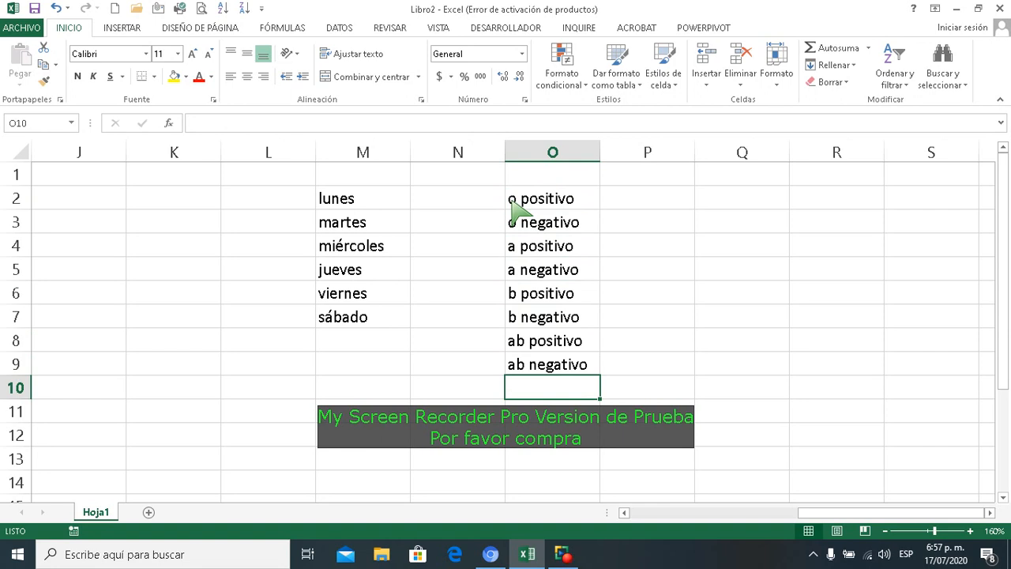
# - Extend the weekday series from sábado in M7 down to M10 by autofill
pyautogui.click(352, 322)
pyautogui.moveTo(409, 327); pyautogui.dragTo(412, 399)
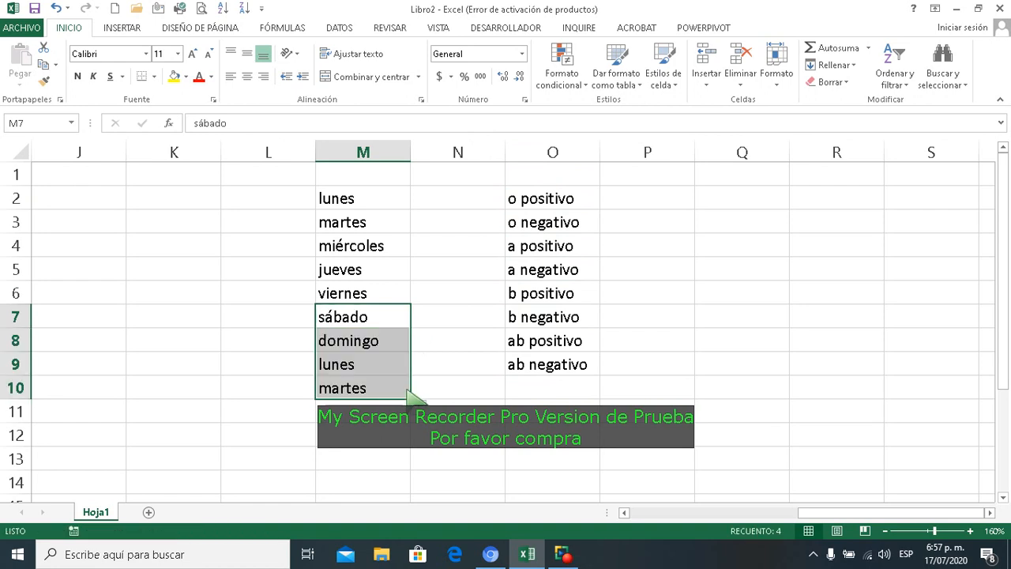
# - Try to continue the blood type list by autofilling O9 down to O12, and clear the filled cells O10:O12
pyautogui.click(540, 365)
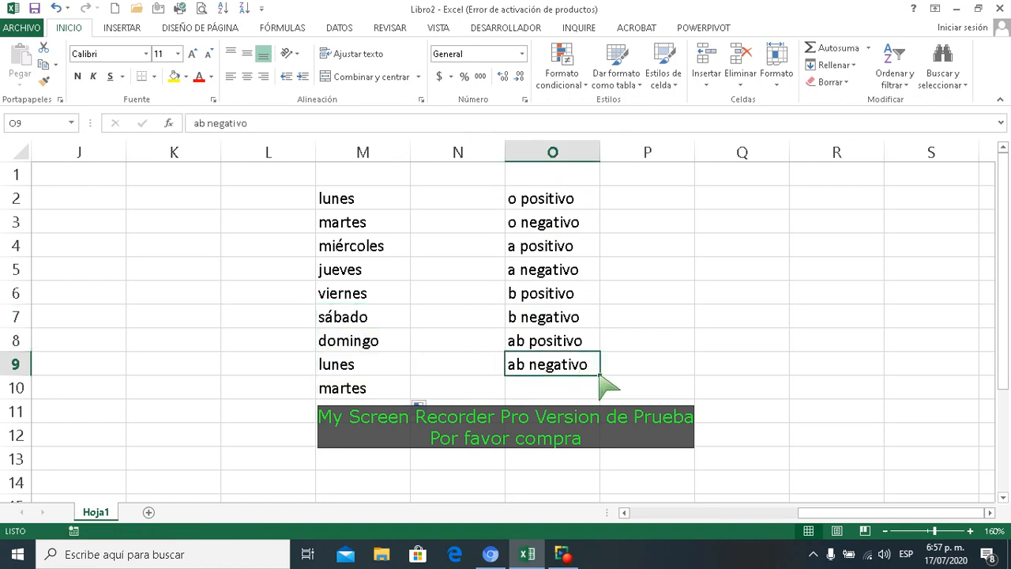
pyautogui.moveTo(600, 376); pyautogui.dragTo(600, 442)
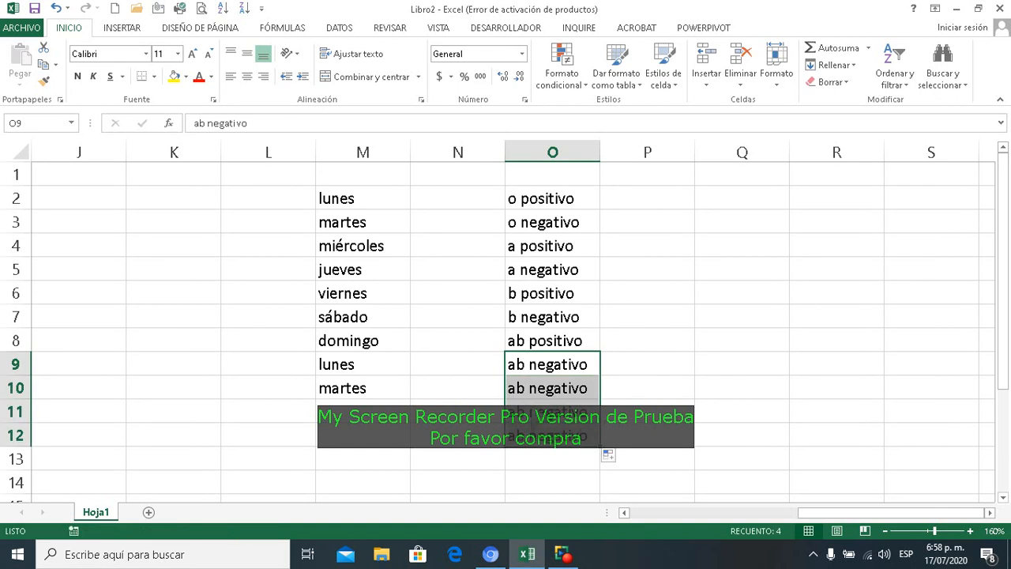
pyautogui.click(548, 389)
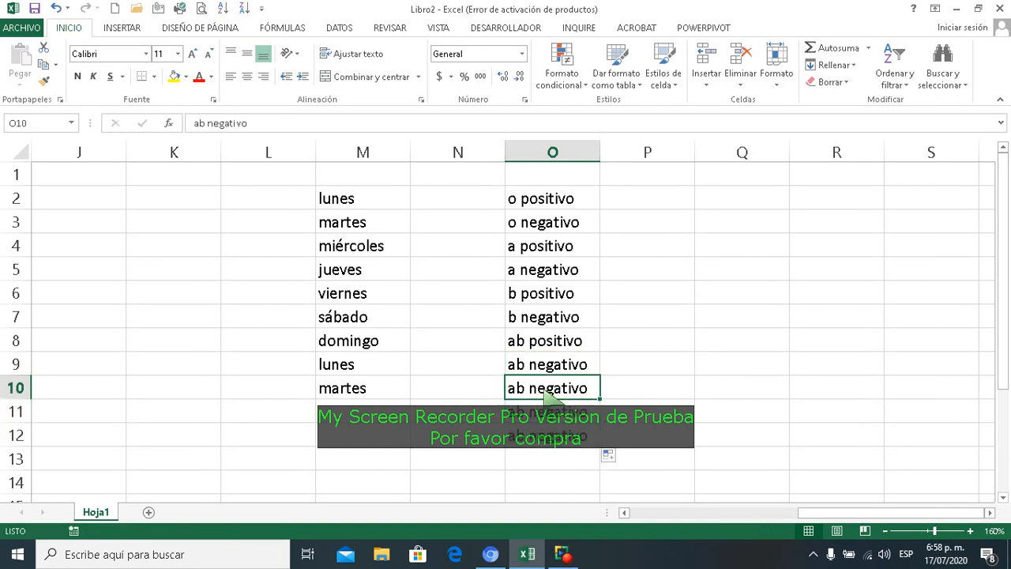
pyautogui.moveTo(542, 390); pyautogui.dragTo(544, 442)
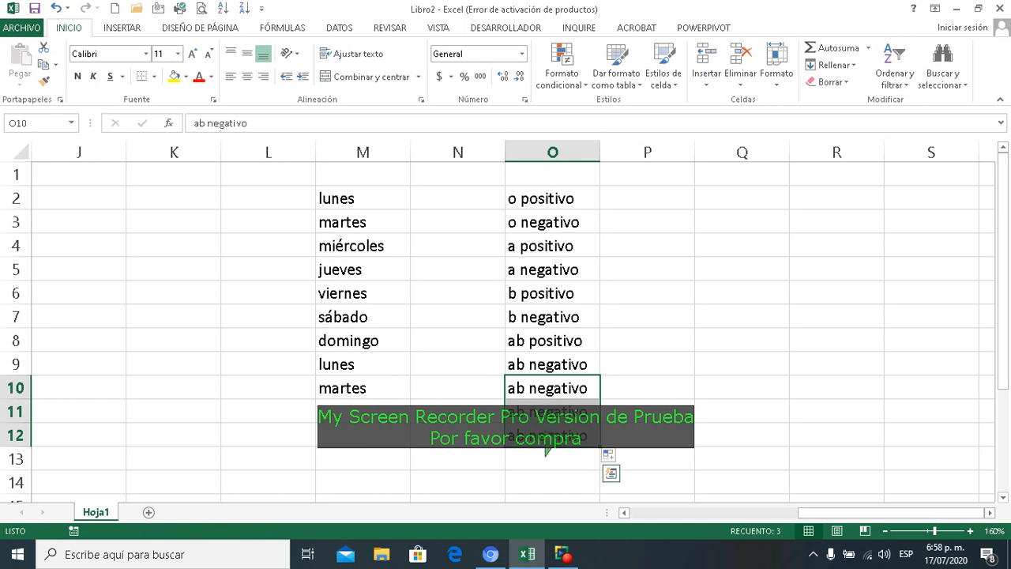
pyautogui.press('Delete')
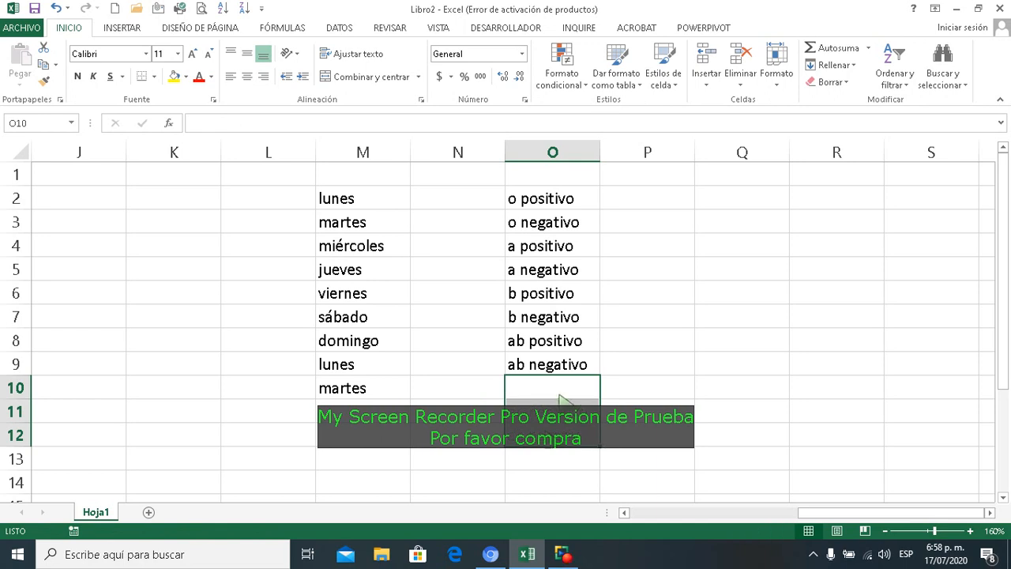
# - Select the blood types in O2:O9, open the custom lists editor from the advanced options, and move its dialog off the list
pyautogui.click(537, 204)
pyautogui.moveTo(537, 204); pyautogui.dragTo(549, 371)
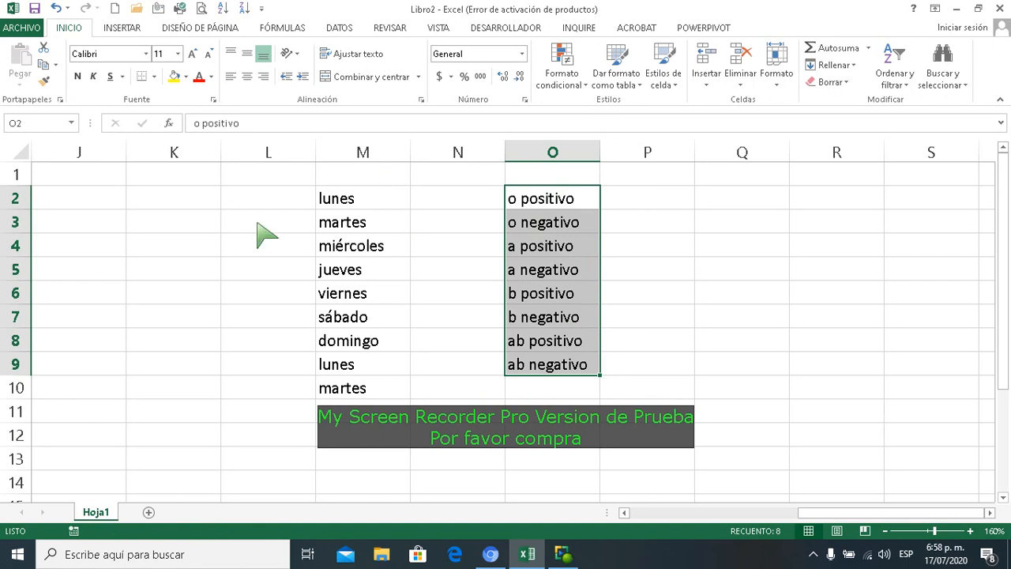
pyautogui.click(23, 27)
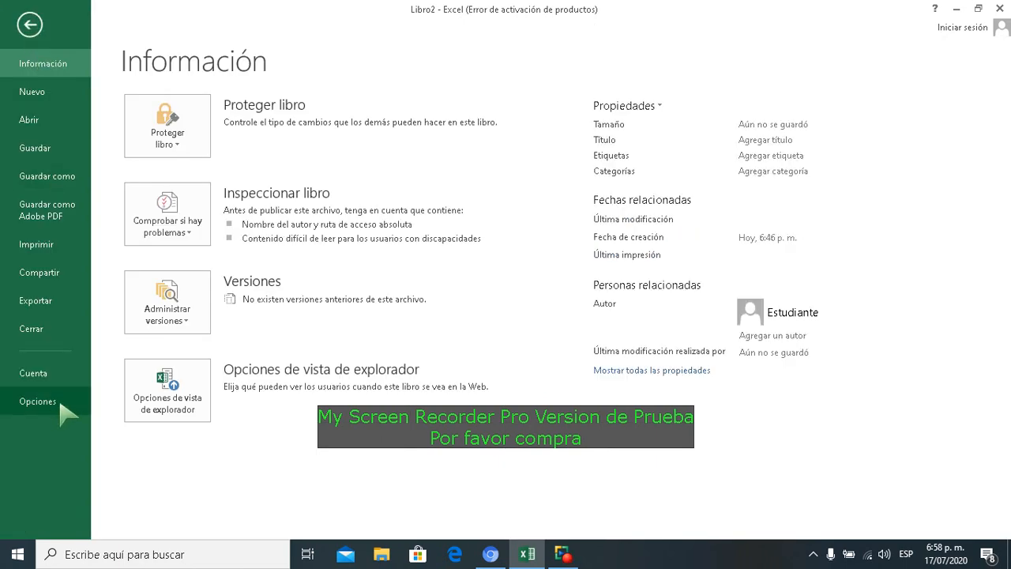
pyautogui.press('Escape')
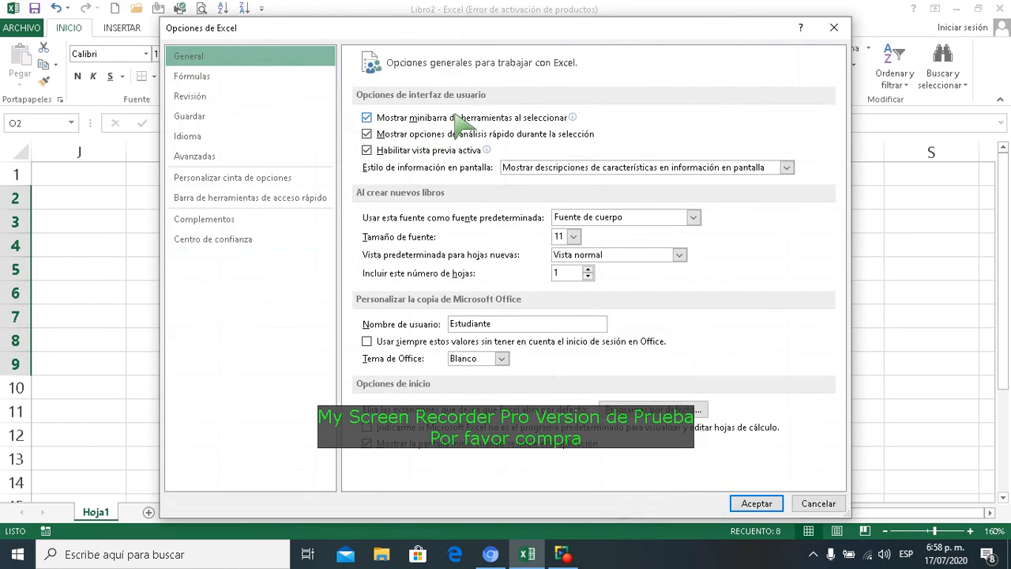
pyautogui.click(207, 159)
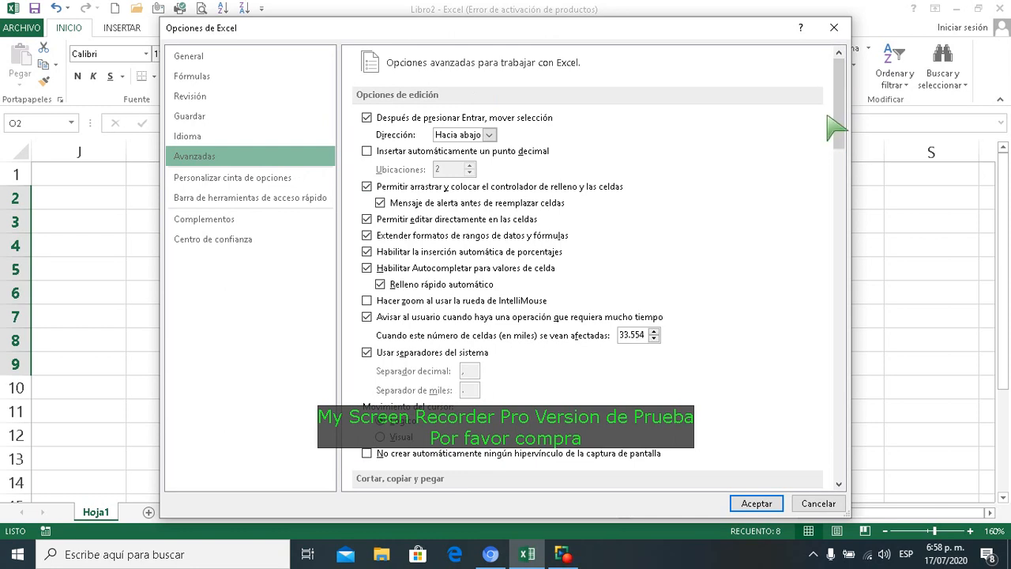
pyautogui.moveTo(841, 107); pyautogui.dragTo(845, 475)
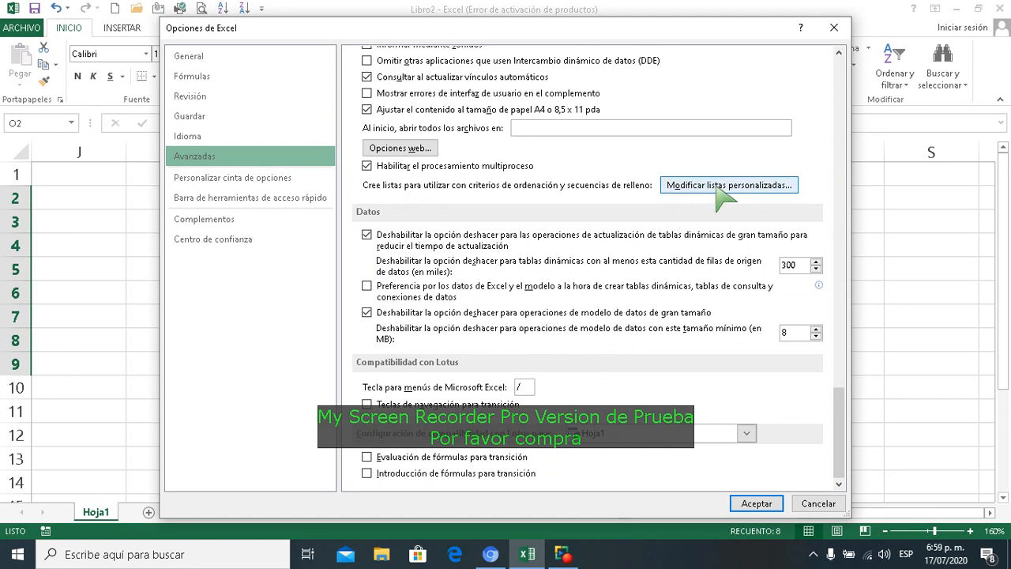
pyautogui.press('Escape')
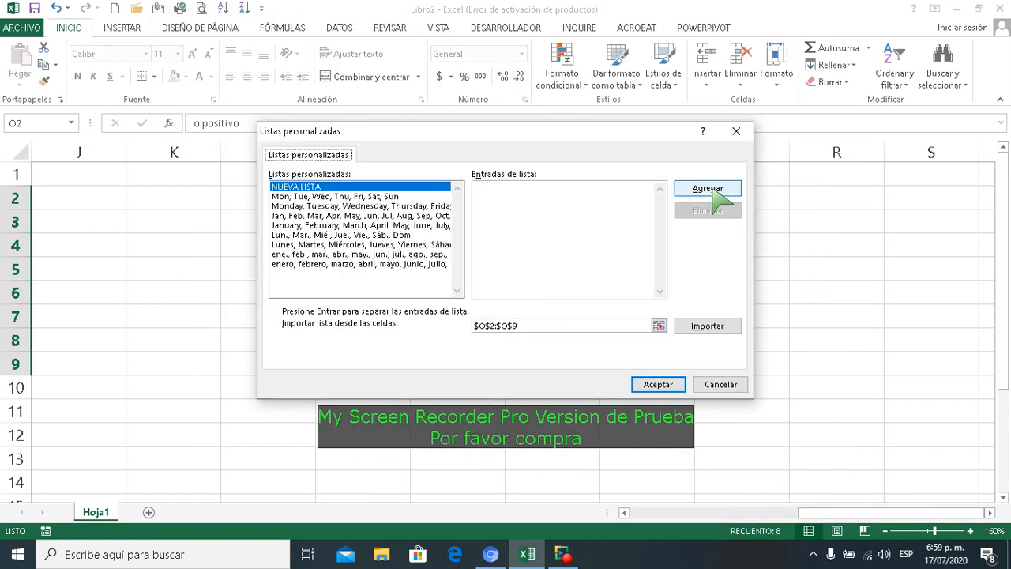
pyautogui.moveTo(464, 134); pyautogui.dragTo(271, 43)
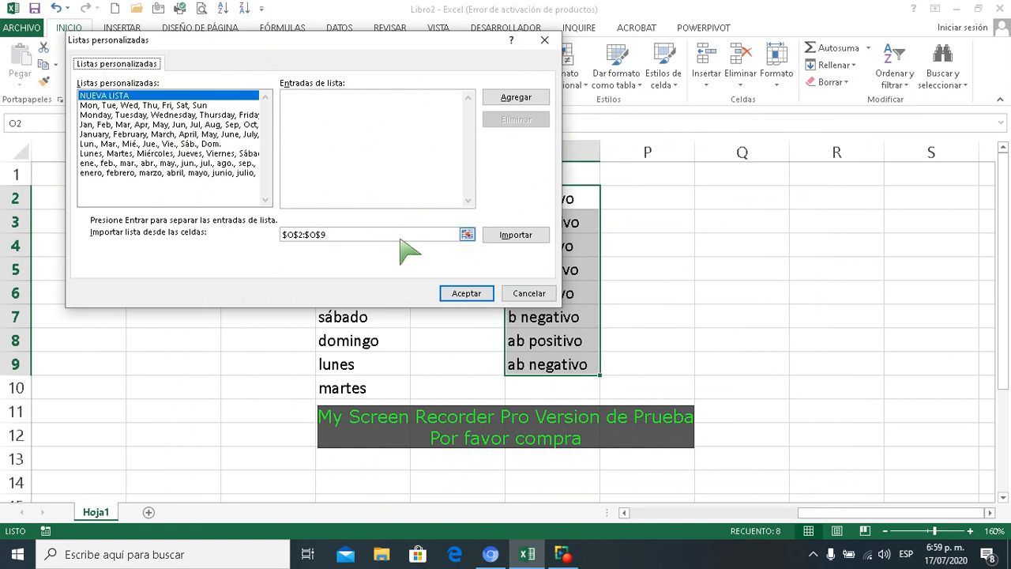
# - Import the blood types from O2:O9 as a new custom list, accept it, and close the program options
pyautogui.click(521, 237)
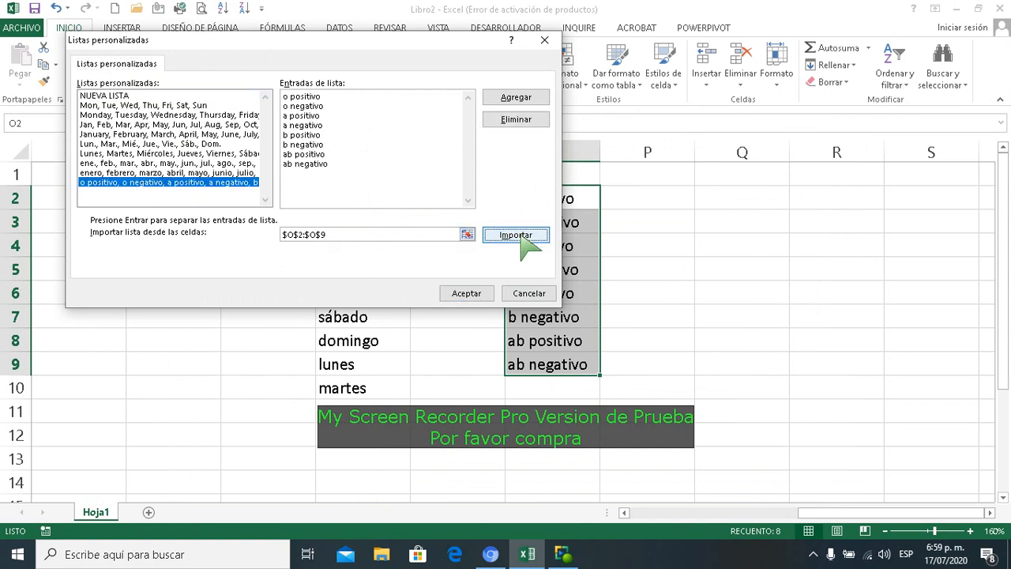
pyautogui.click(531, 100)
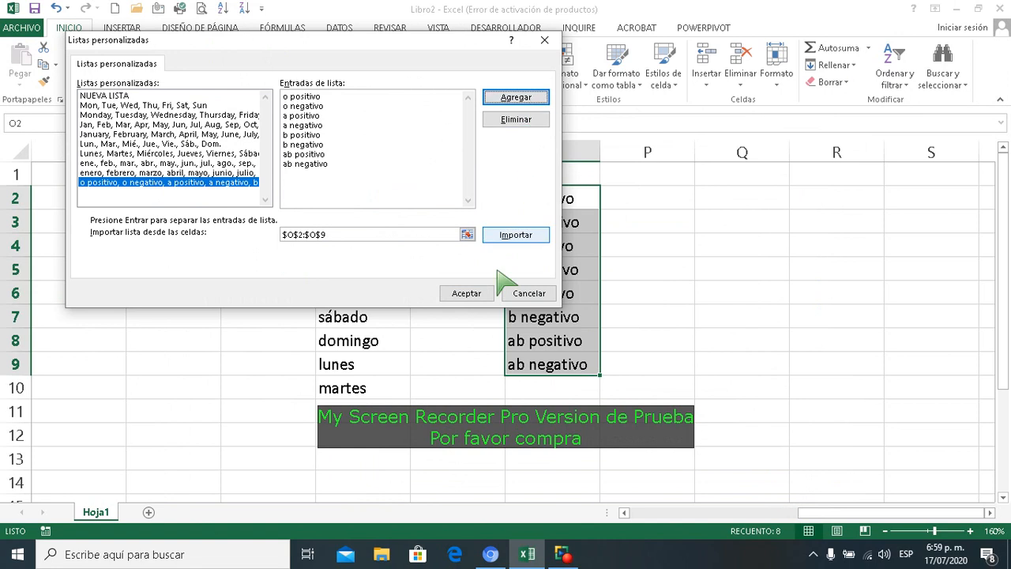
pyautogui.click(485, 294)
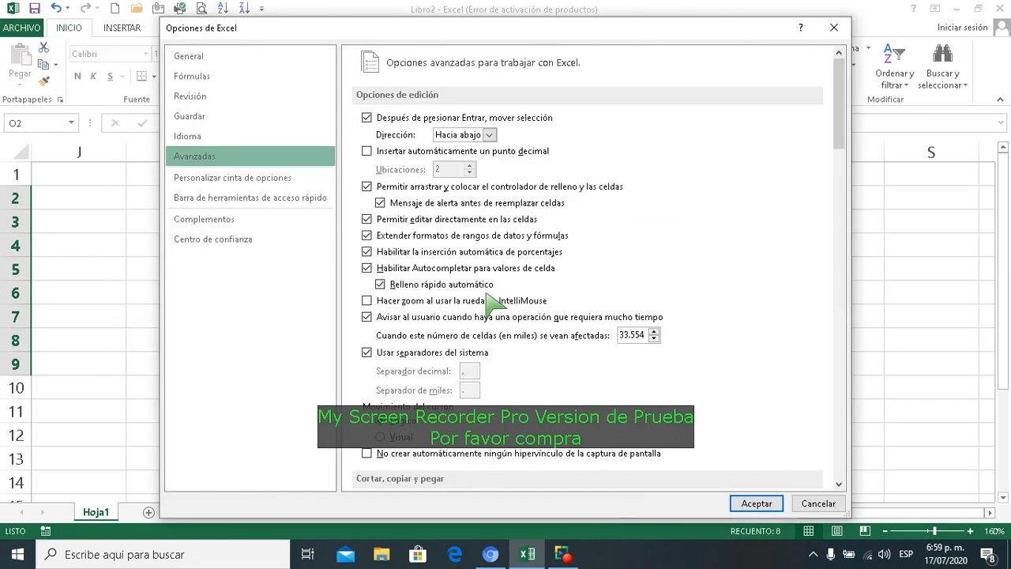
pyautogui.click(837, 32)
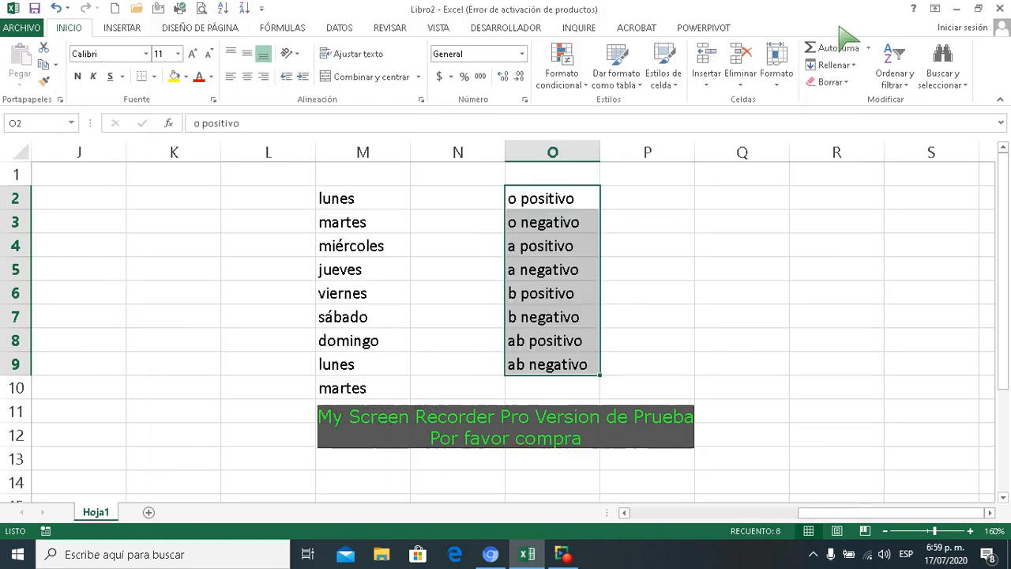
# - Enter o positivo in Q2 and autofill the blood type series down to Q7
pyautogui.click(733, 207)
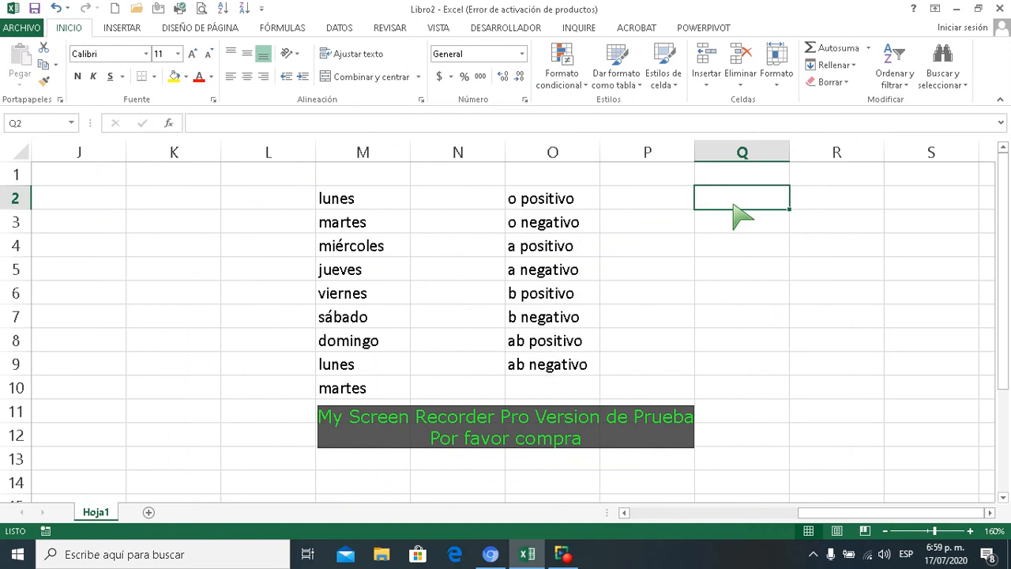
pyautogui.write('o p')
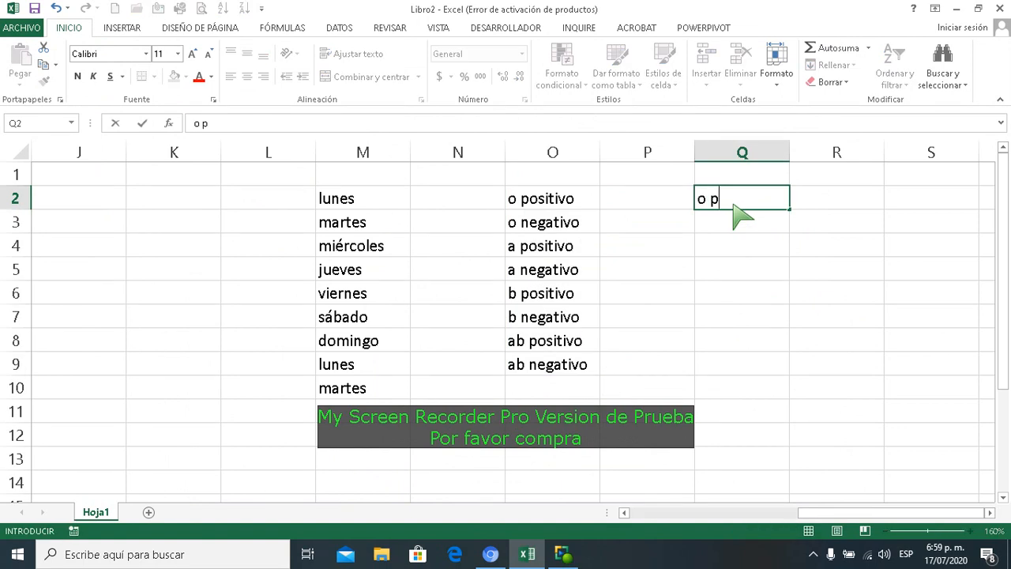
pyautogui.write('ositivo')
pyautogui.press('Return')
pyautogui.press('Up')
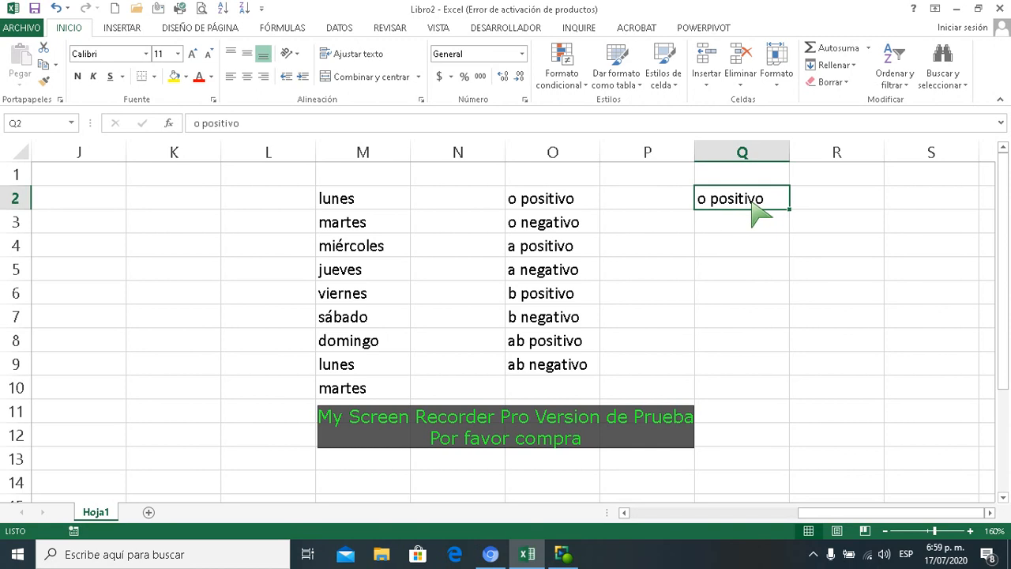
pyautogui.moveTo(789, 209); pyautogui.dragTo(788, 325)
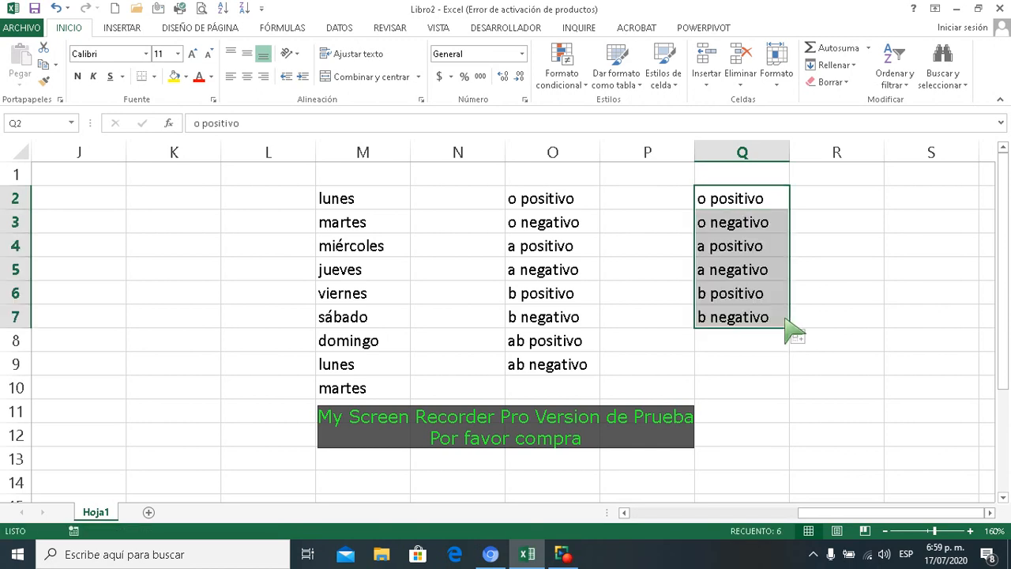
# - Start a planet list in S2:S5 with mercurio, venus, tierra and jupiter
pyautogui.click(989, 512)
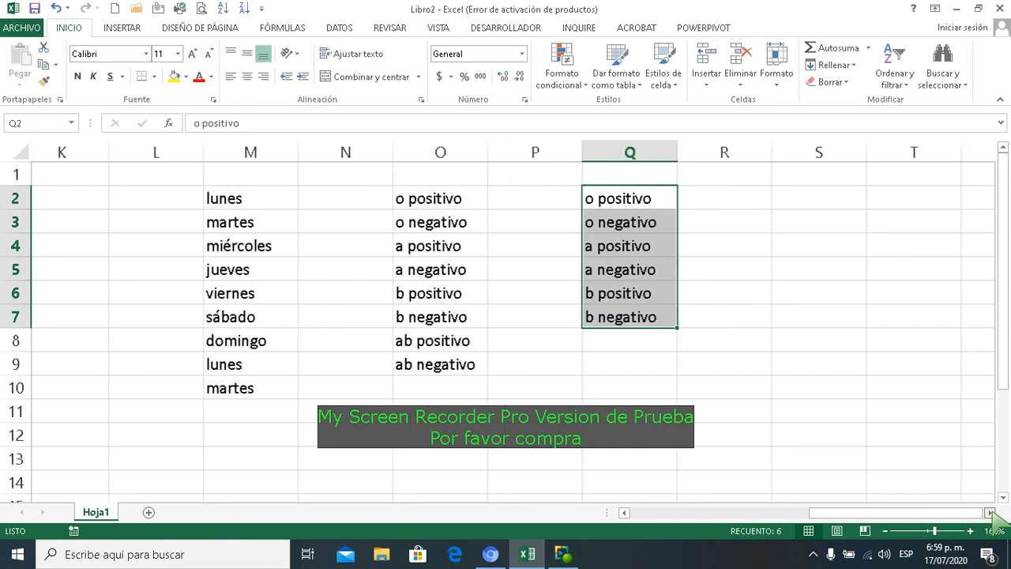
pyautogui.click(990, 513)
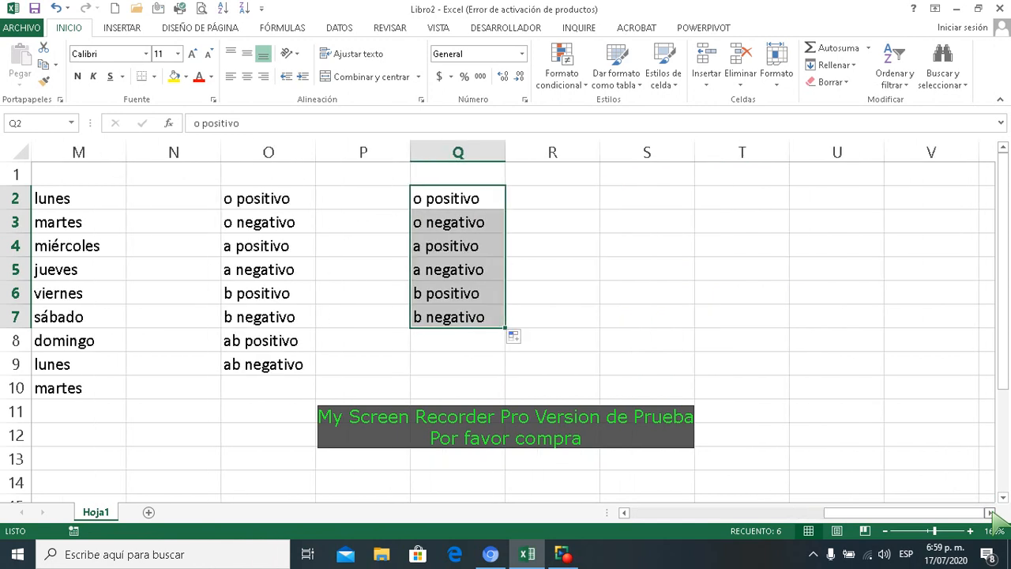
pyautogui.click(989, 512)
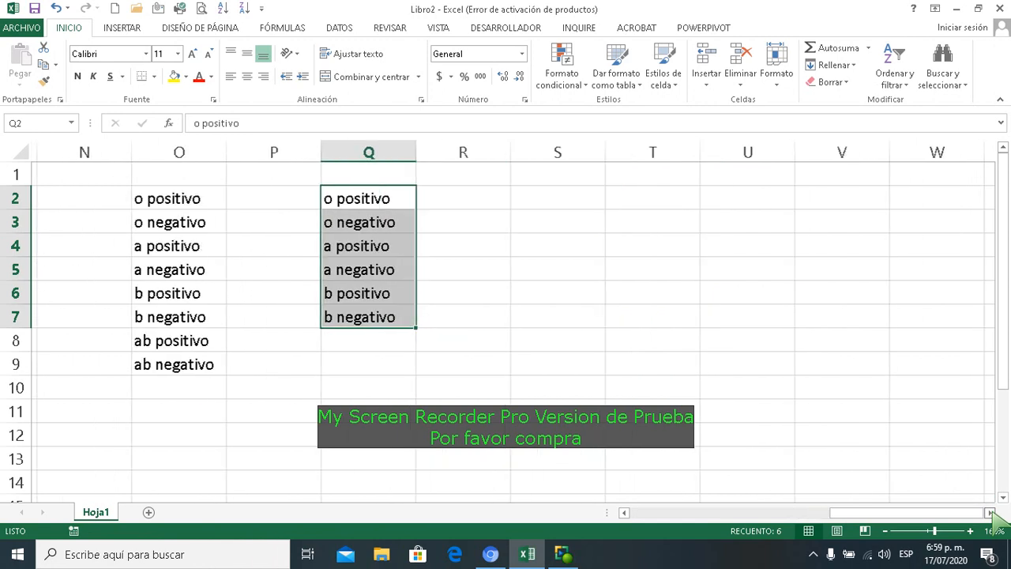
pyautogui.click(548, 208)
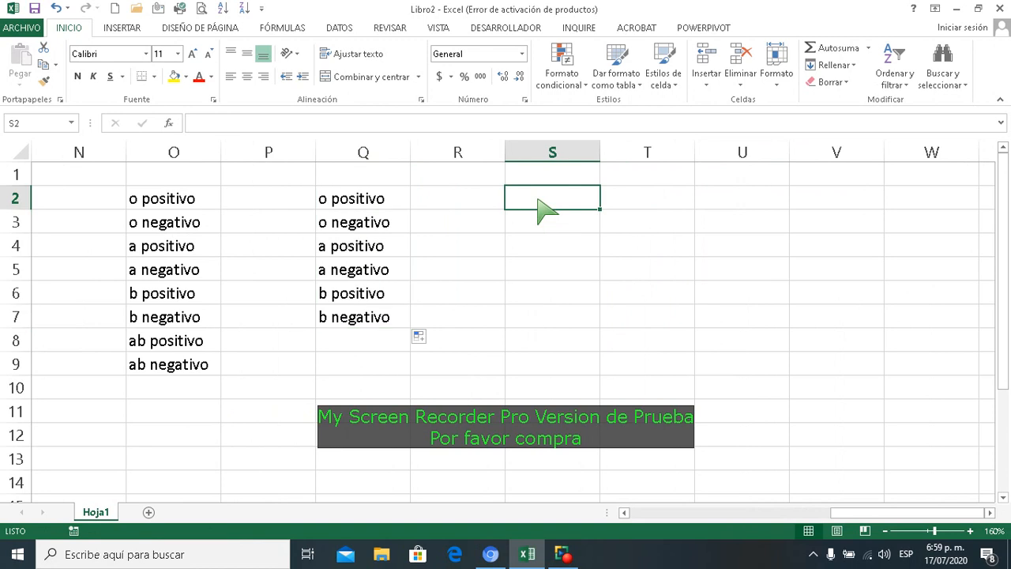
pyautogui.write('mercurio')
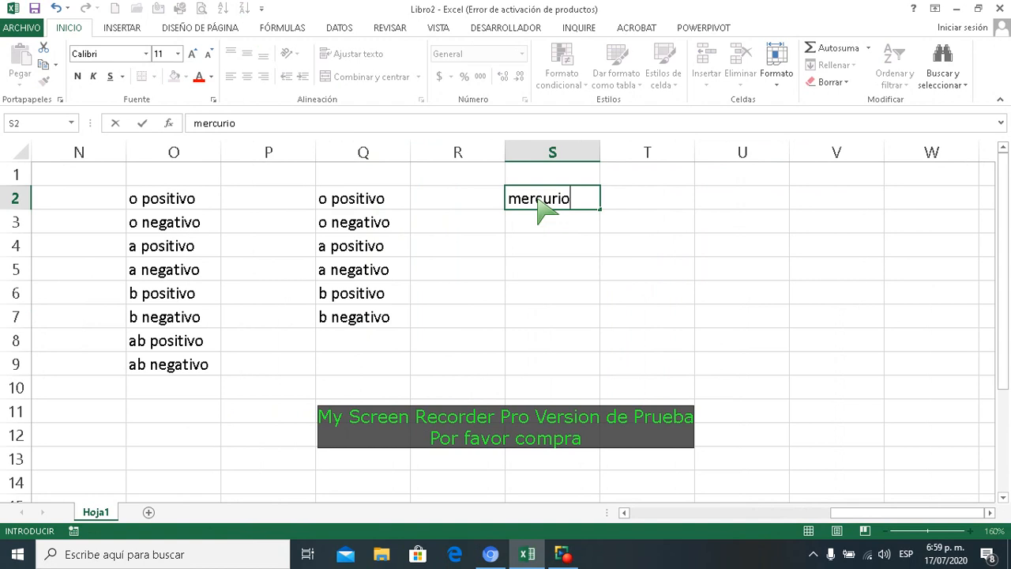
pyautogui.press('Return')
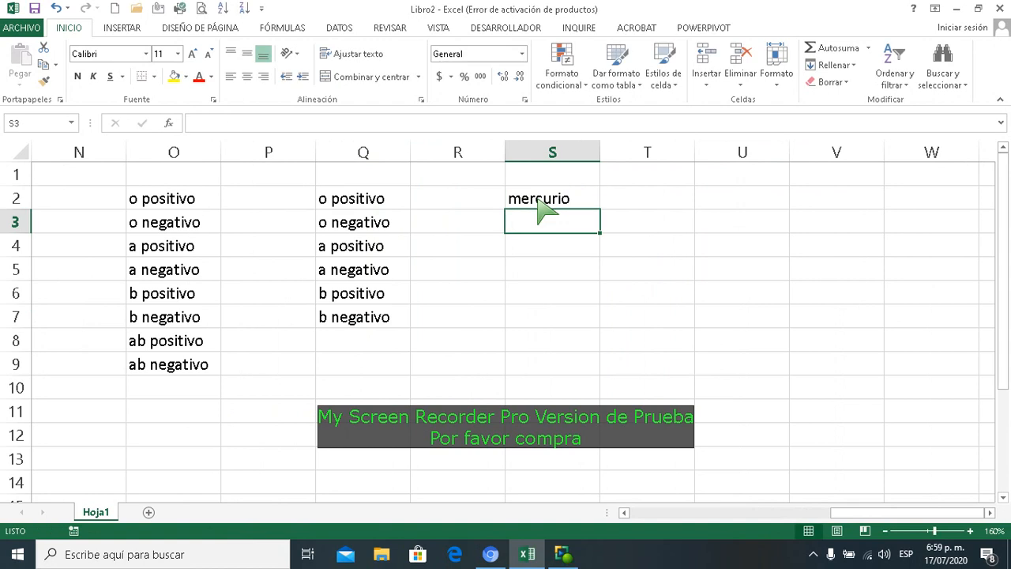
pyautogui.write('venus')
pyautogui.press('Return')
pyautogui.write('tierra')
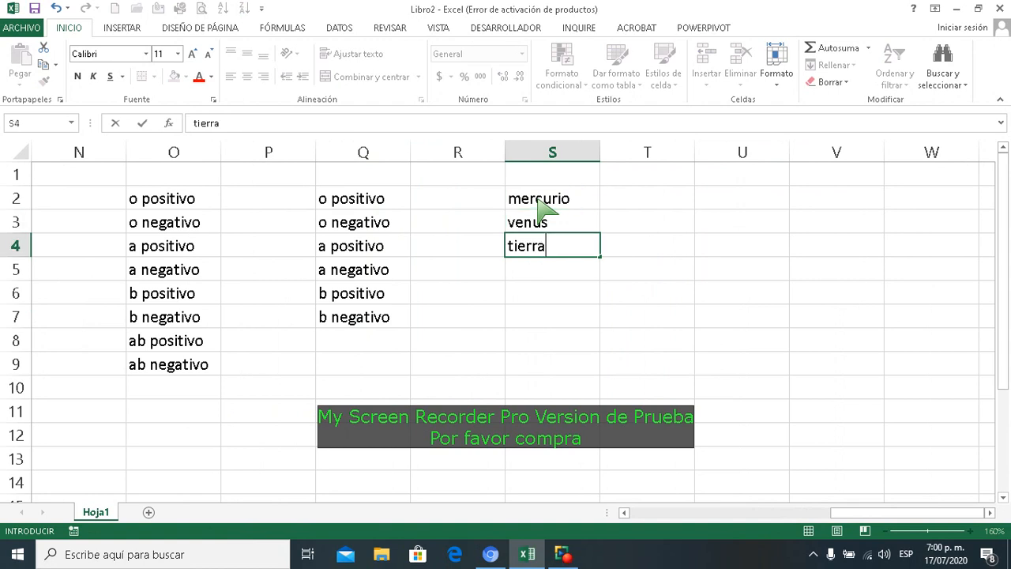
pyautogui.press('Return')
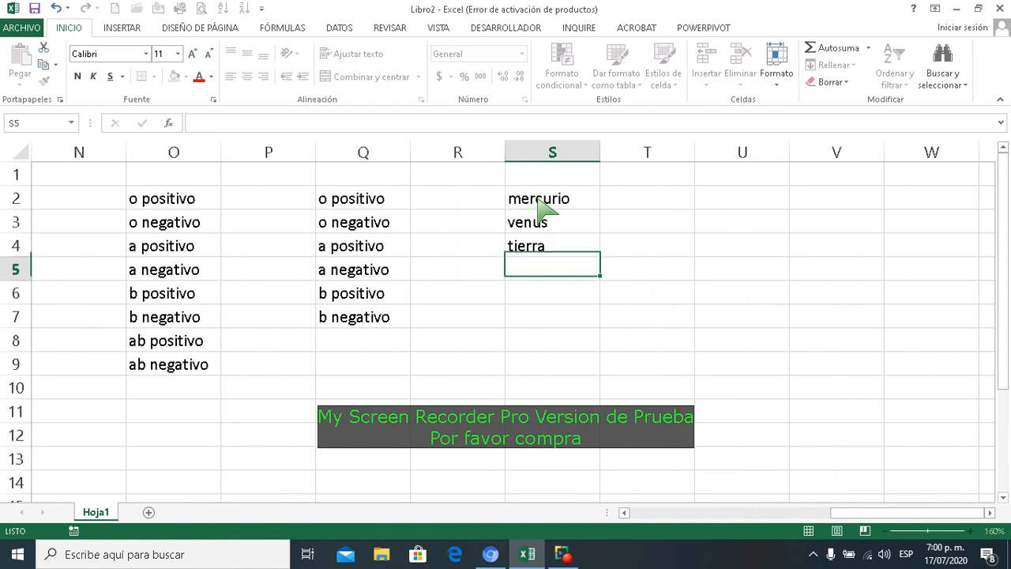
pyautogui.write('jupiter')
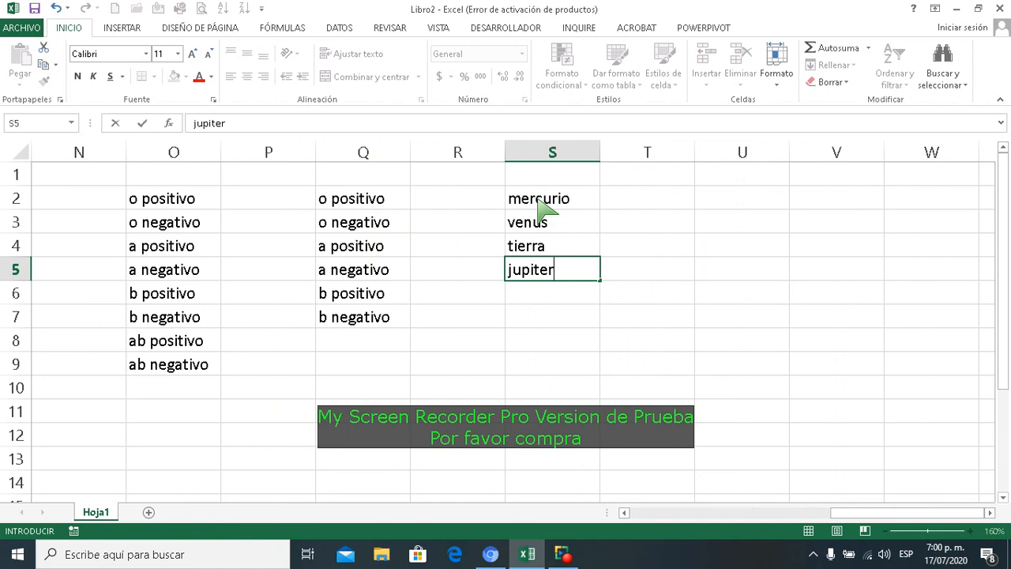
pyautogui.press('Return')
# - Complete the planet list in S6:S9 with saturno, urano, neptuno and pluton
pyautogui.write('saturno')
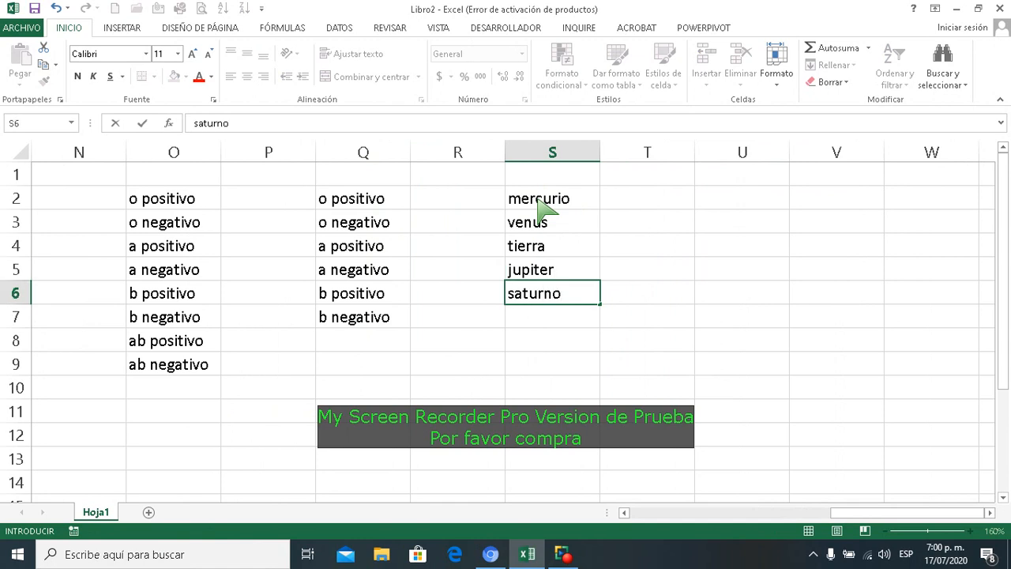
pyautogui.press('Return')
pyautogui.write('urano')
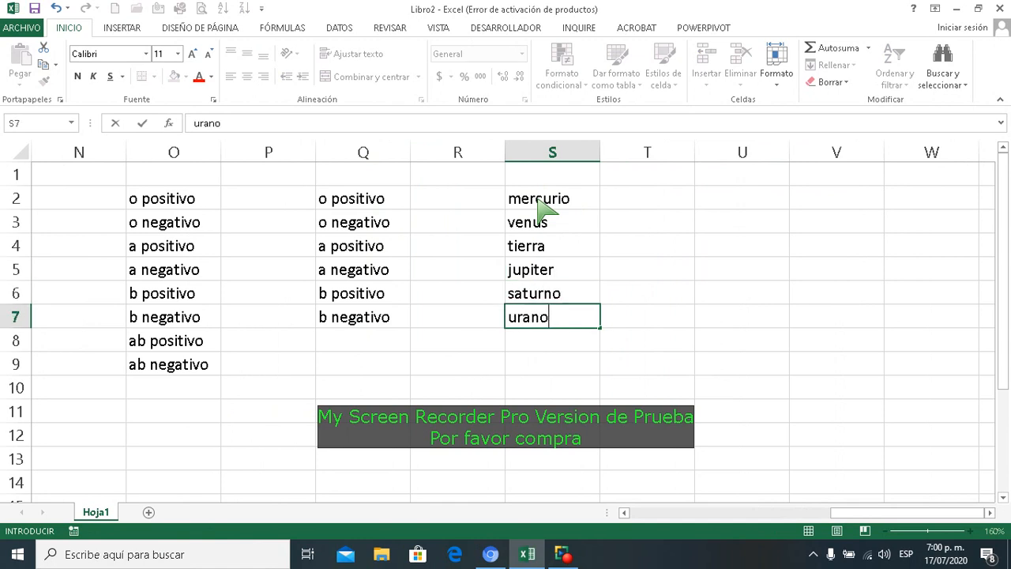
pyautogui.press('Return')
pyautogui.write('neptuno')
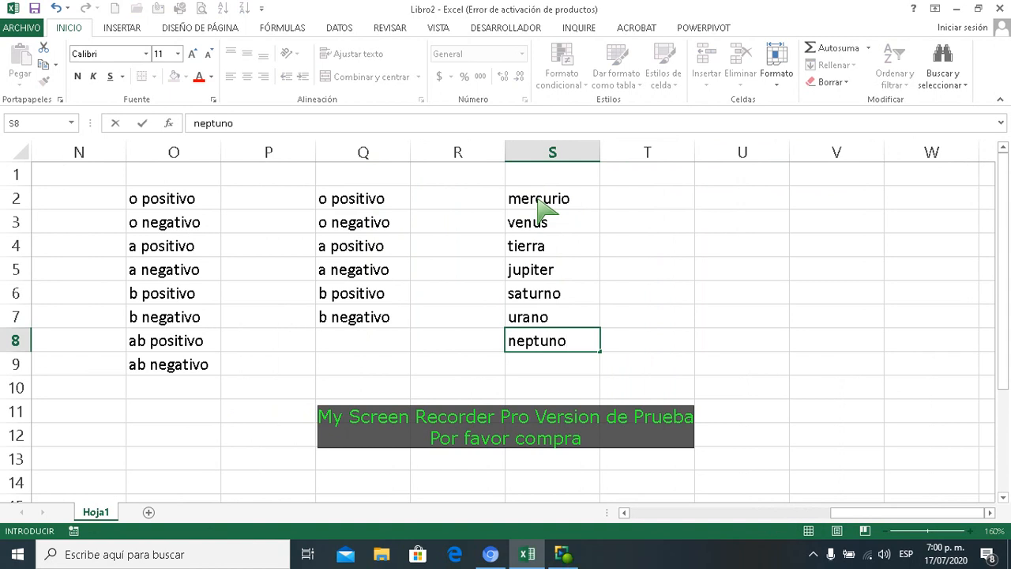
pyautogui.press('Return')
pyautogui.write('pluton')
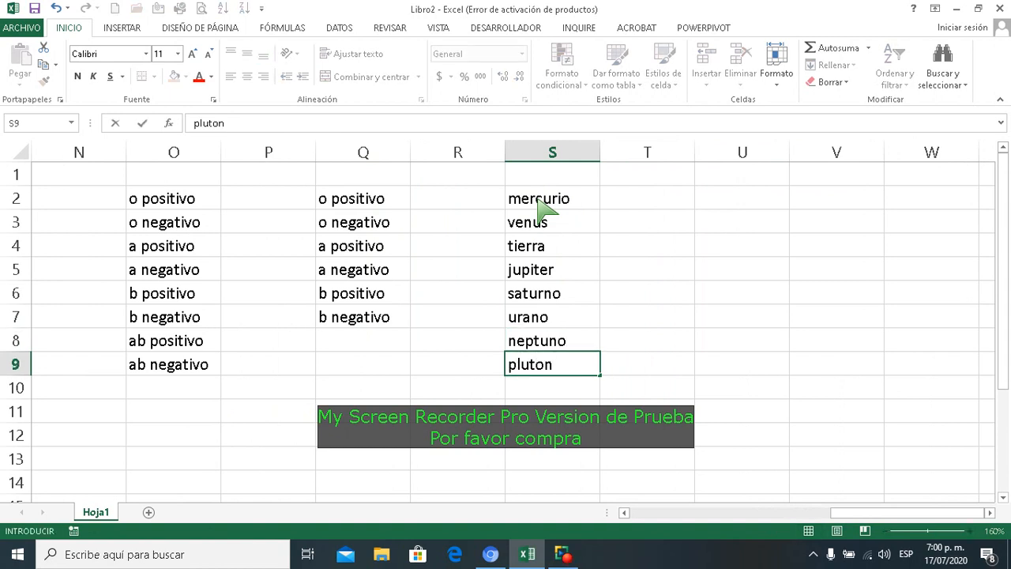
pyautogui.press('Return')
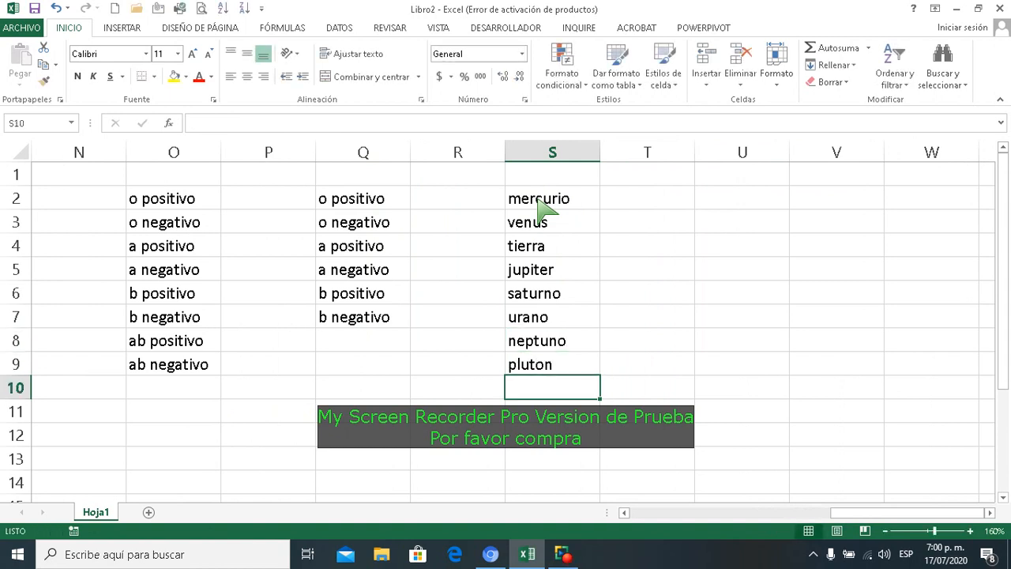
# - Select the planets in S2:S9 and open the custom lists editor from the advanced options
pyautogui.moveTo(537, 199); pyautogui.dragTo(564, 368)
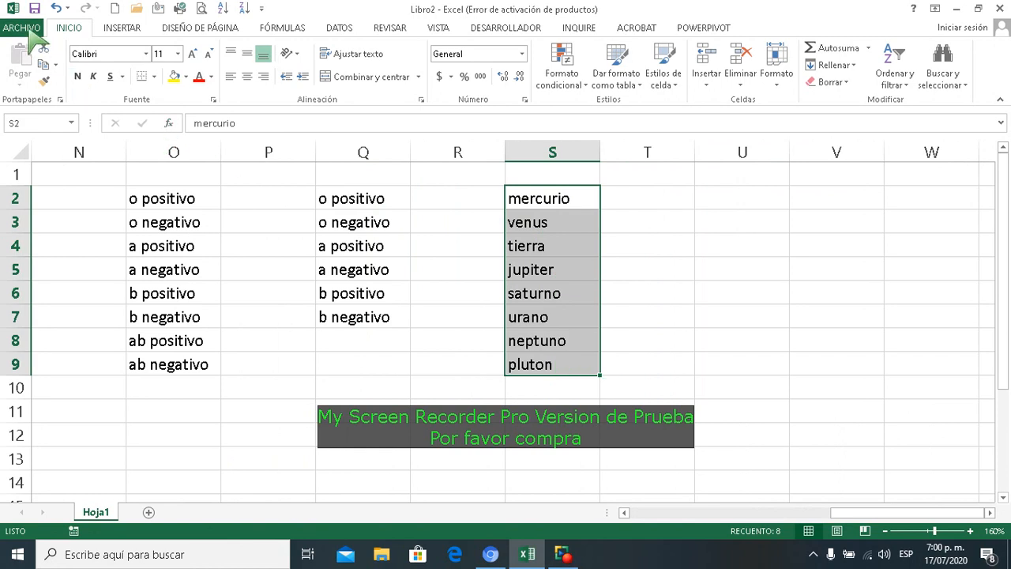
pyautogui.click(30, 33)
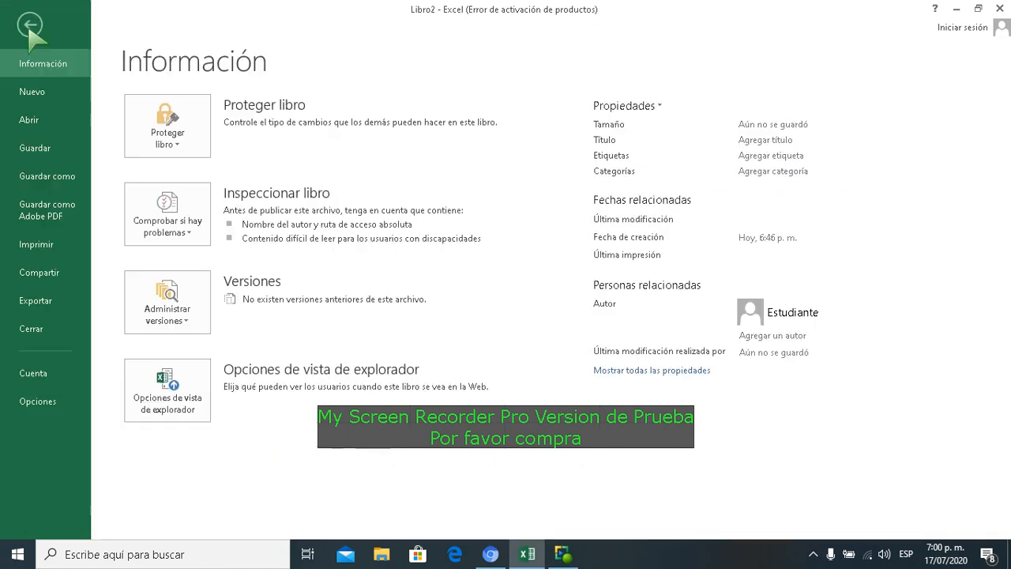
pyautogui.click(49, 406)
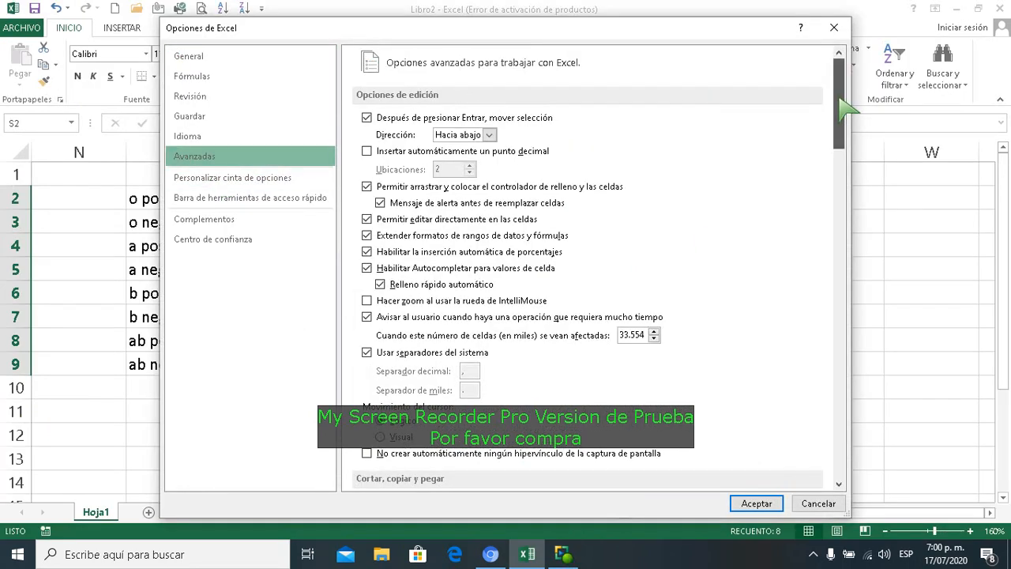
pyautogui.moveTo(841, 101); pyautogui.dragTo(838, 466)
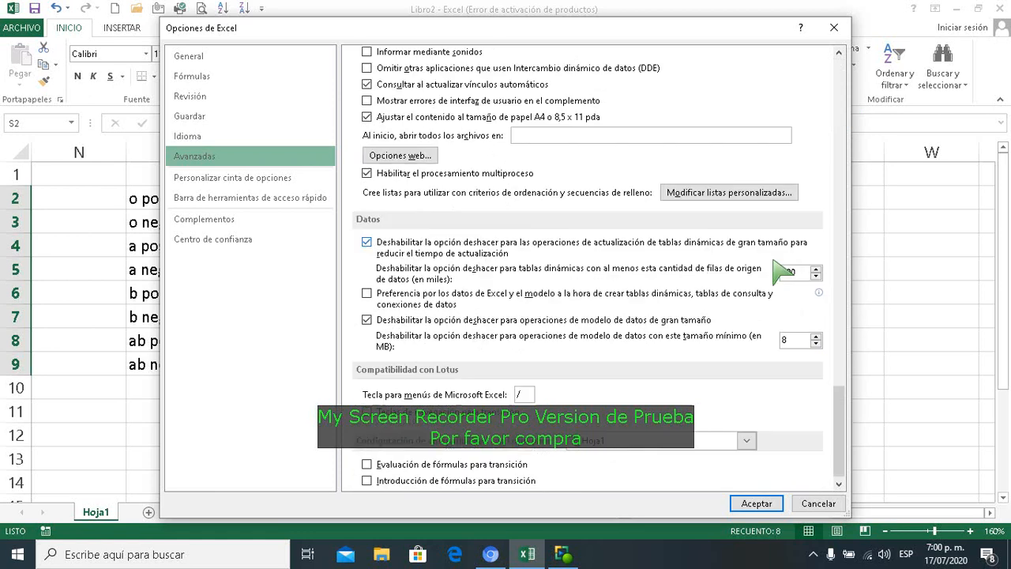
pyautogui.click(745, 192)
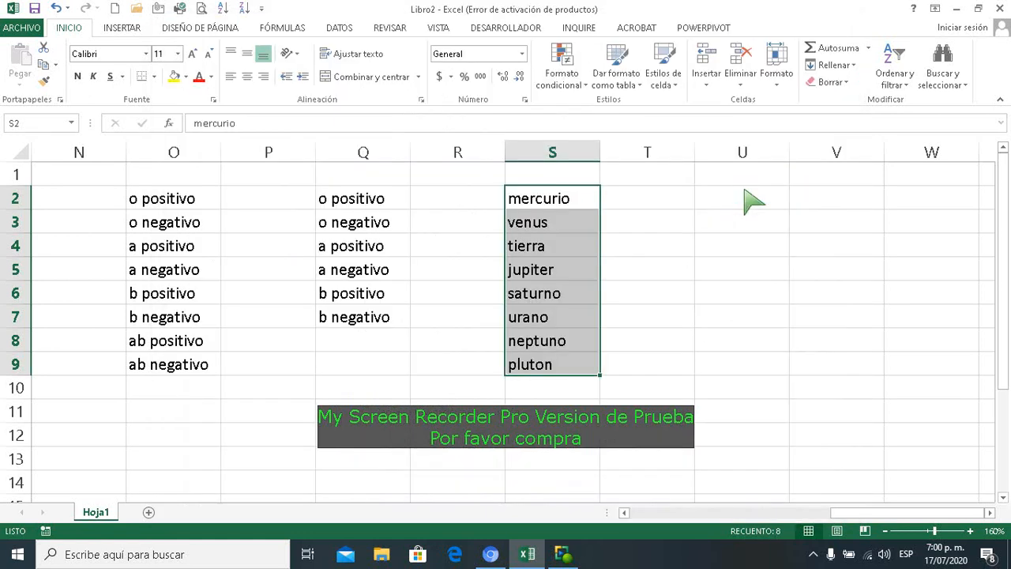
# - Import the planets from S2:S9 as a new custom list, accept it, and leave the program options
pyautogui.click(514, 234)
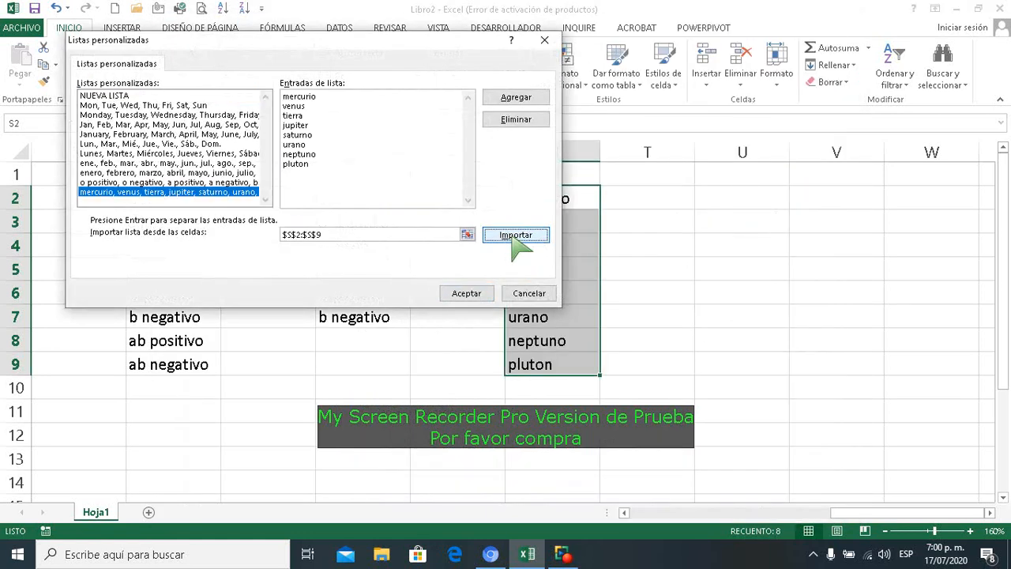
pyautogui.click(523, 100)
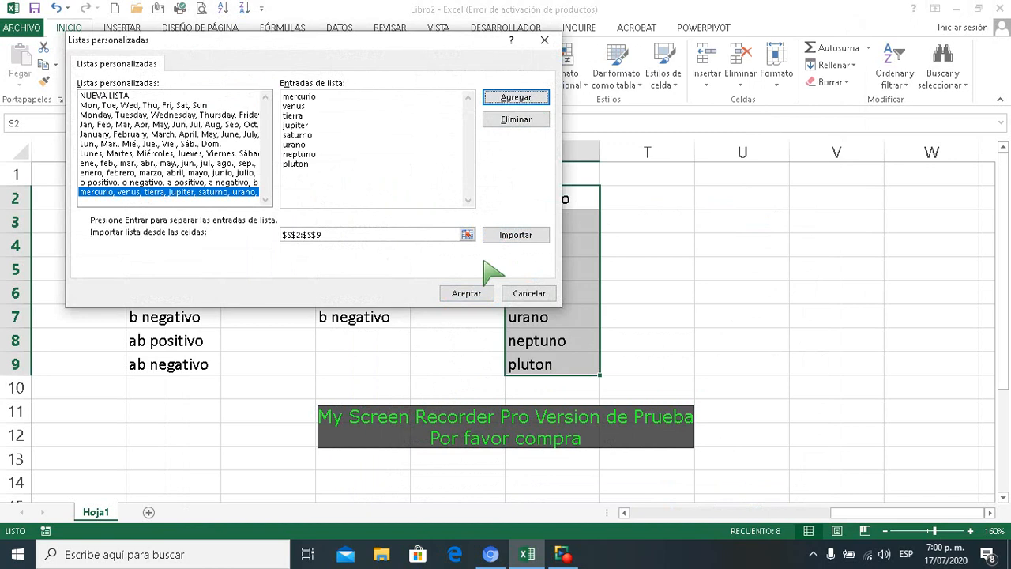
pyautogui.click(477, 291)
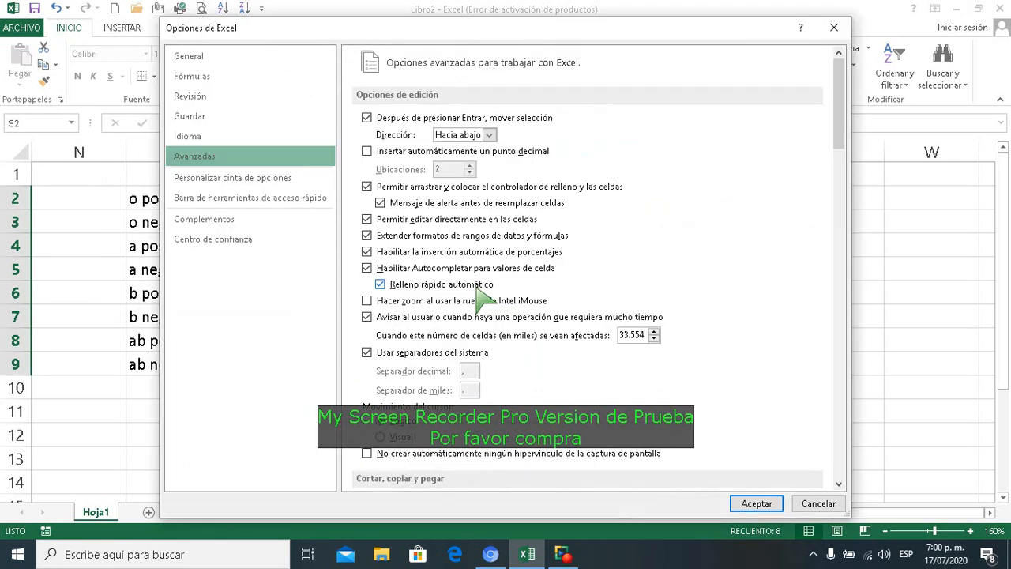
pyautogui.click(839, 506)
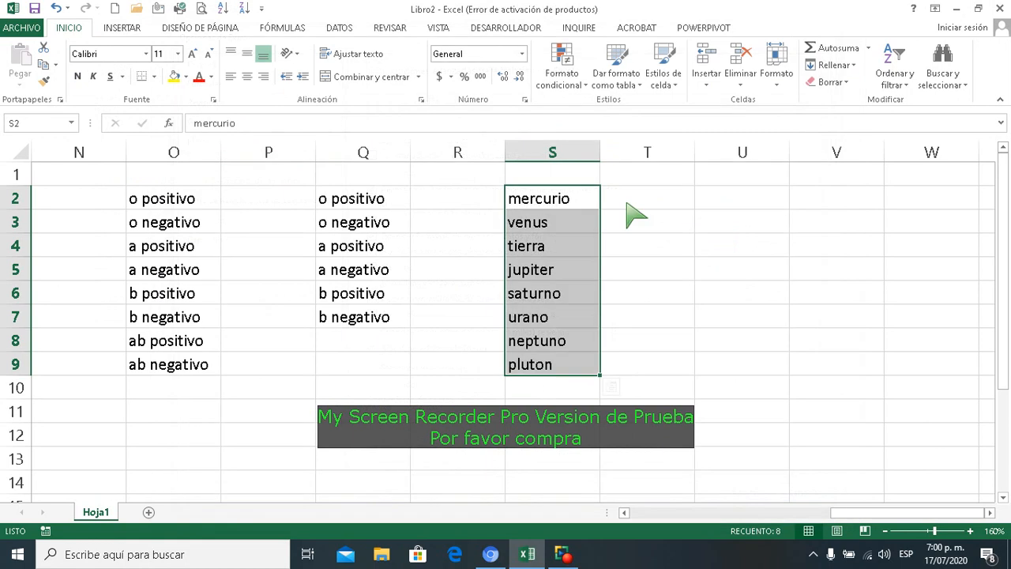
# - Autofill the planet series horizontally from mercurio in S2 across to U2
pyautogui.click(594, 208)
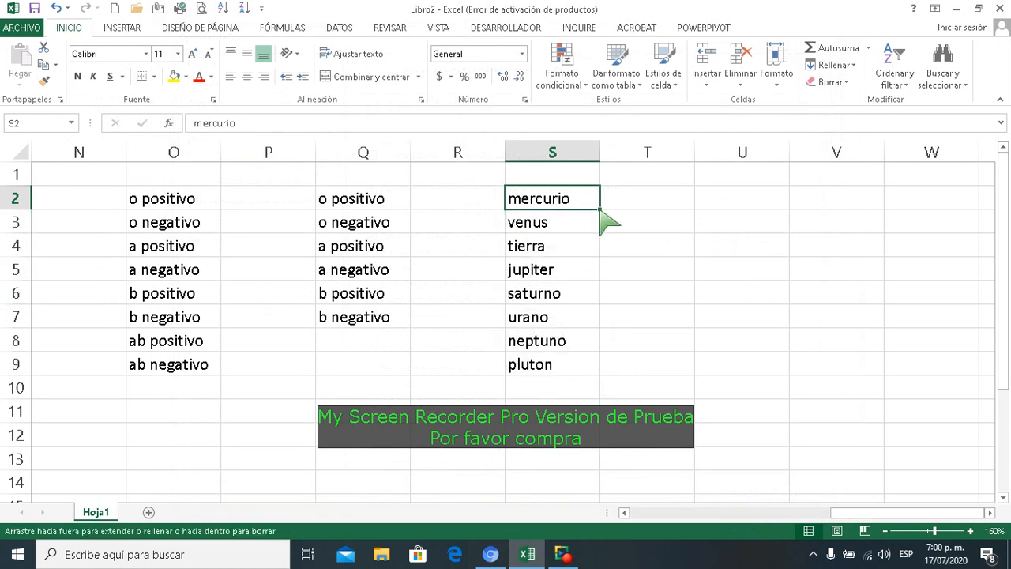
pyautogui.moveTo(600, 210); pyautogui.dragTo(804, 218)
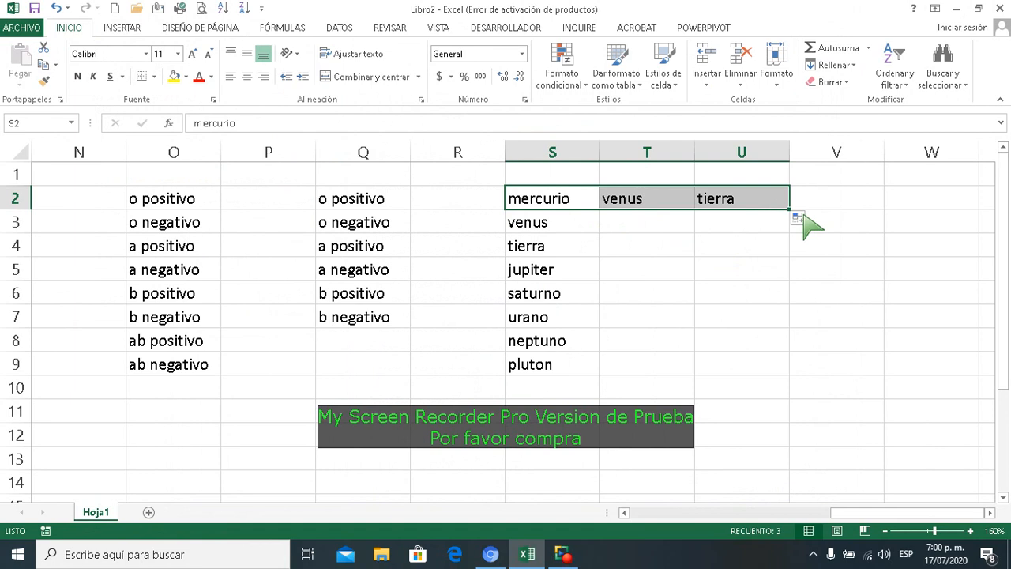
# - Return to the overview of list types in column C and select desplegables in C4
pyautogui.click(989, 513)
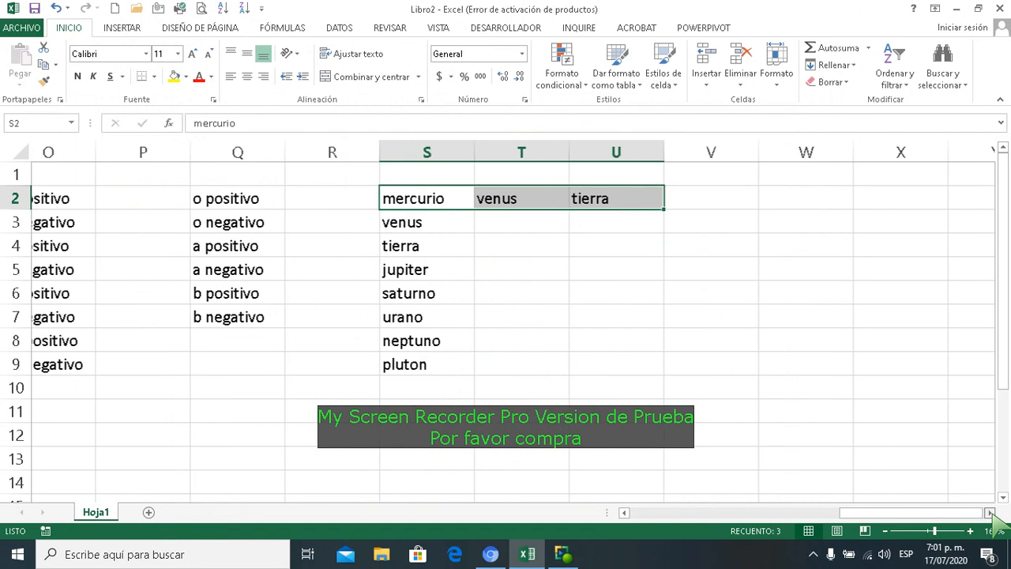
pyautogui.click(989, 513)
pyautogui.moveTo(900, 513); pyautogui.dragTo(226, 433)
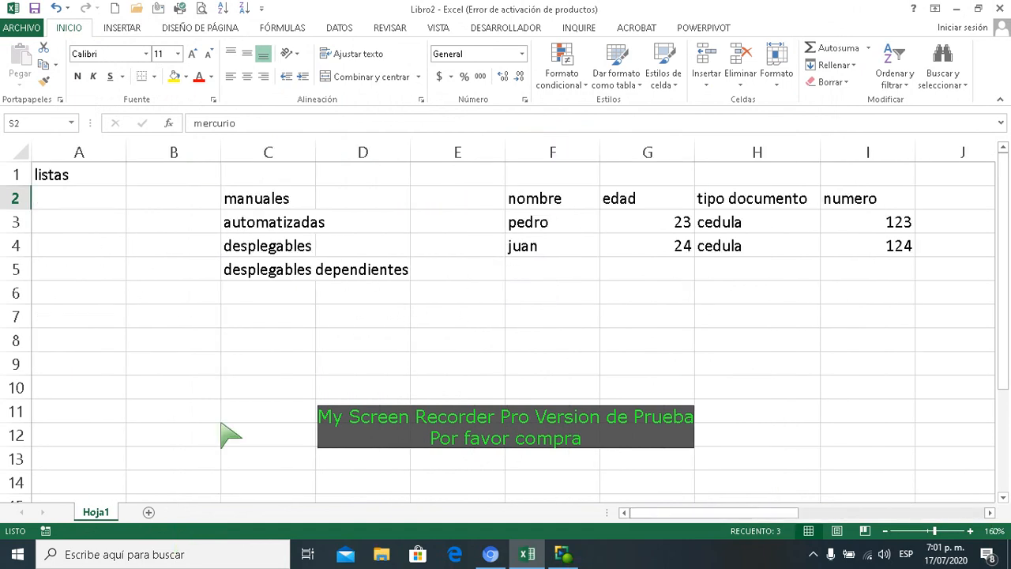
pyautogui.click(301, 255)
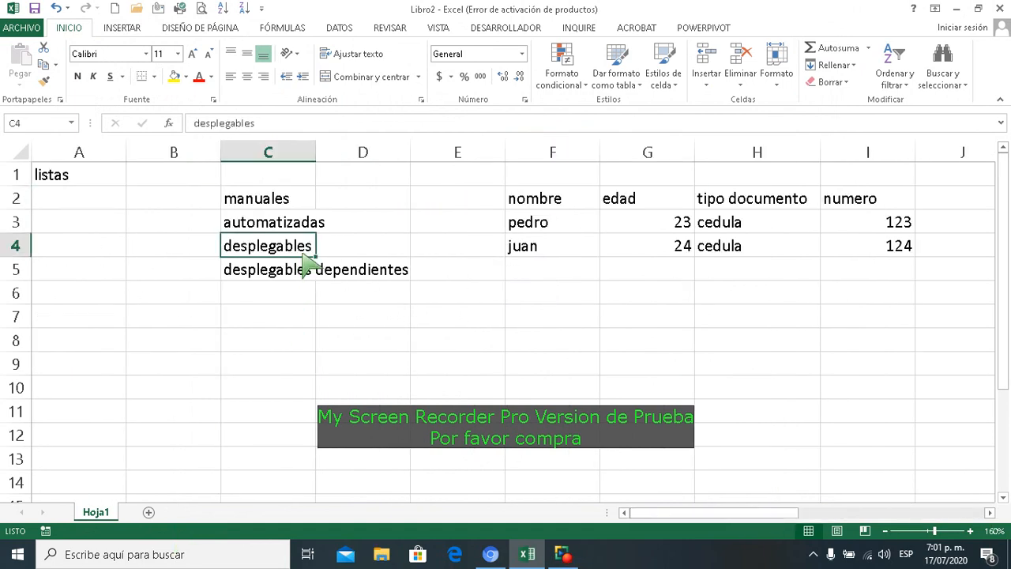
# - Enter the headers nombre in X2 and tipo de documento in Y2, in the empty area beyond the planet lists
pyautogui.click(992, 513)
pyautogui.click(992, 513)
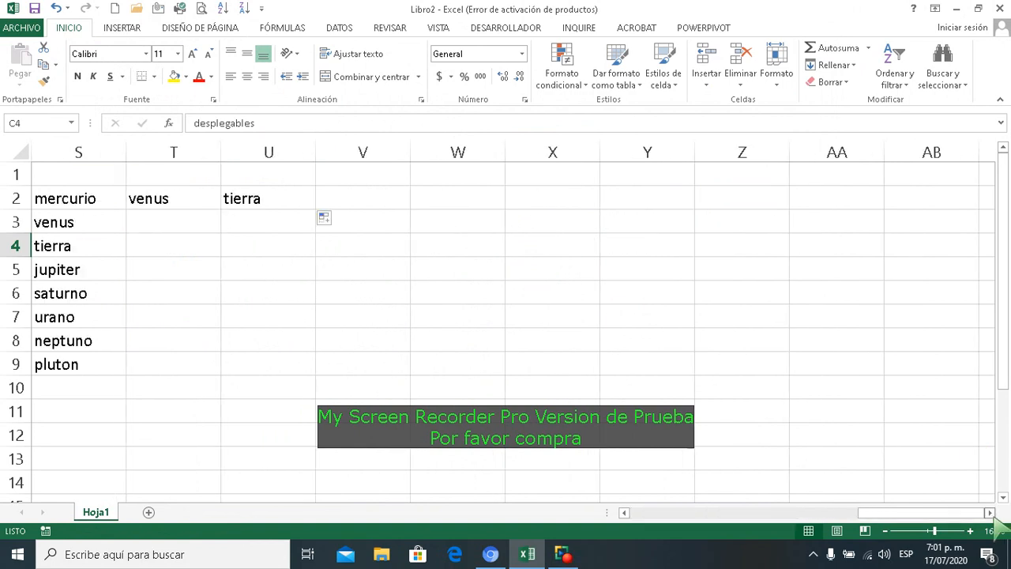
pyautogui.click(991, 513)
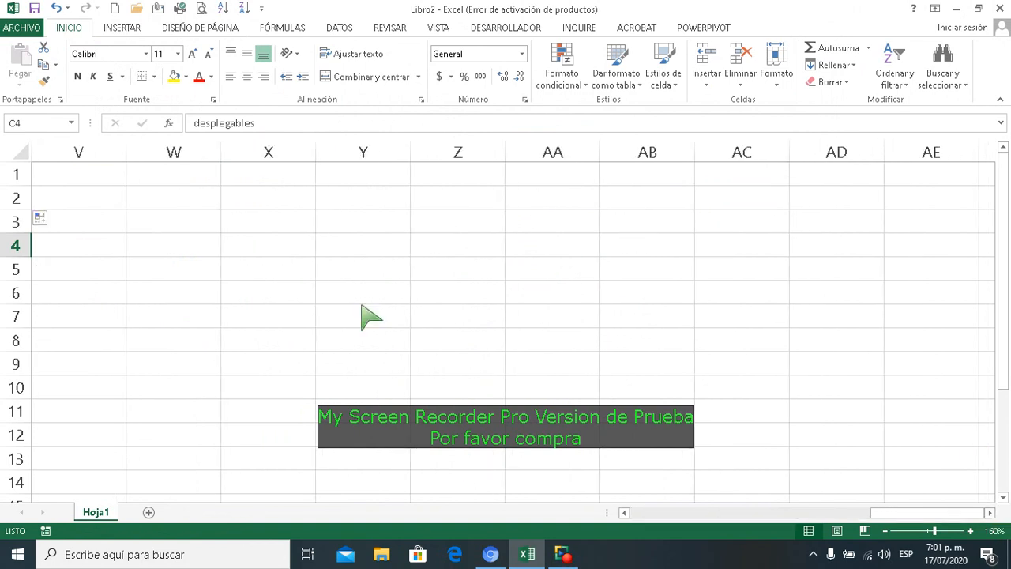
pyautogui.click(280, 203)
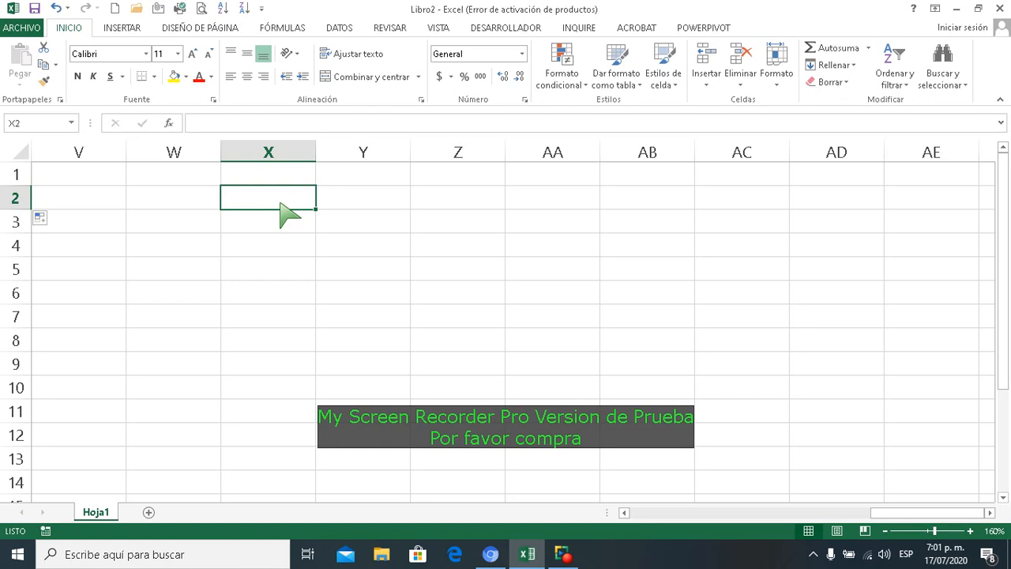
pyautogui.write('nombre')
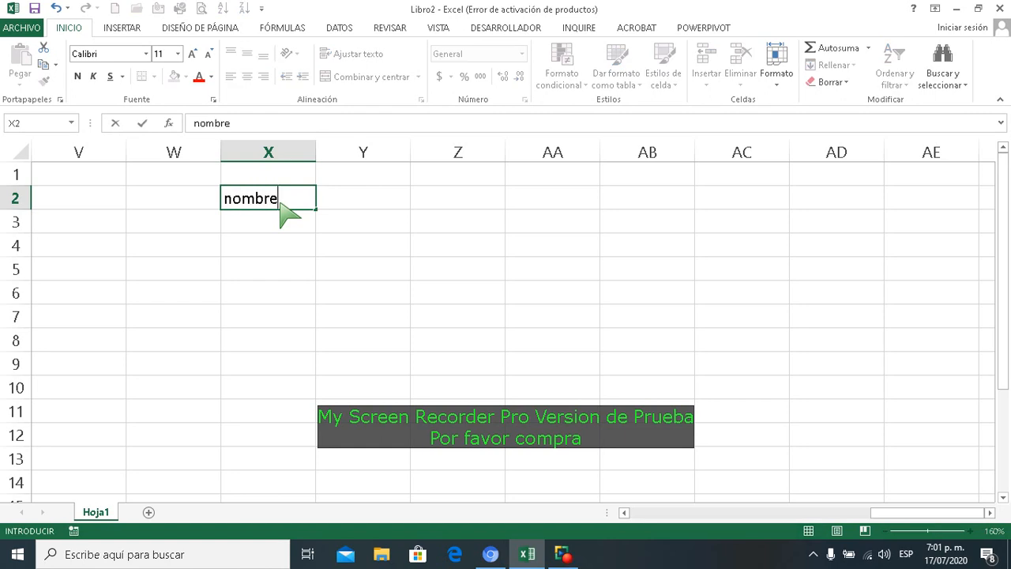
pyautogui.press('Tab')
pyautogui.write('ti')
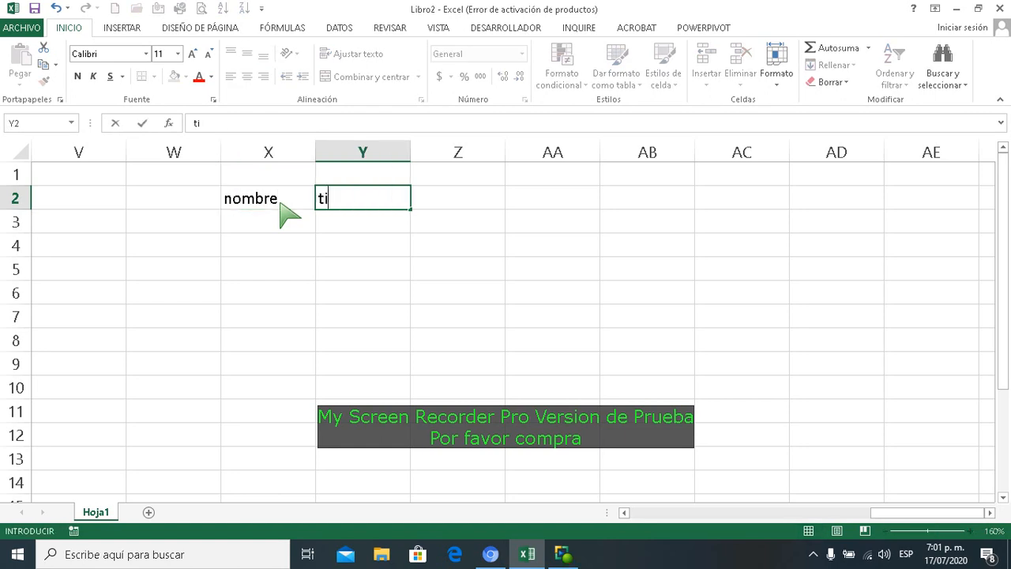
pyautogui.write('po de documento')
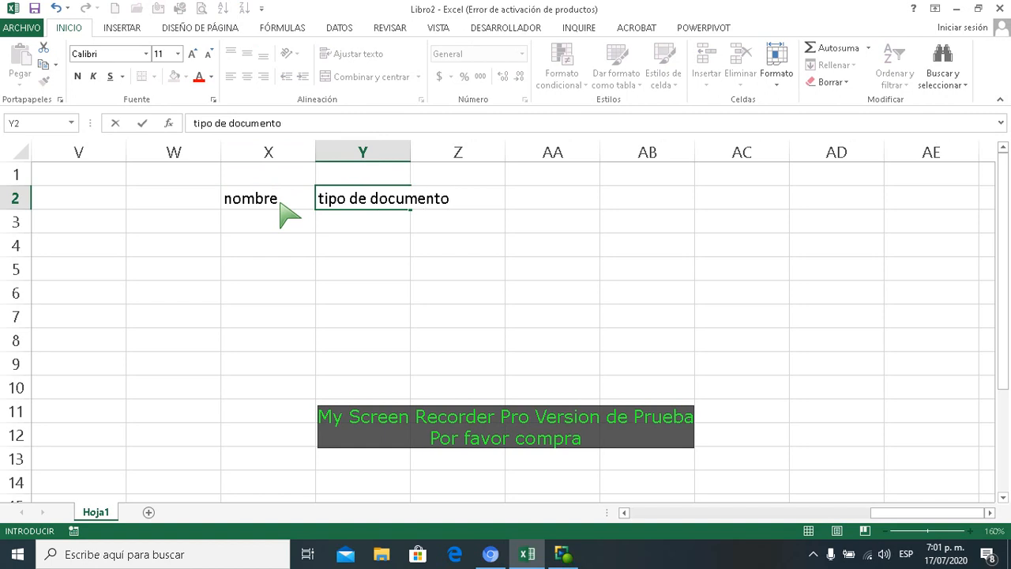
pyautogui.press('Tab')
# - Add the headers edad, genero and rh factor in Z2:AB2, and autofit column Y to its text
pyautogui.write('edad')
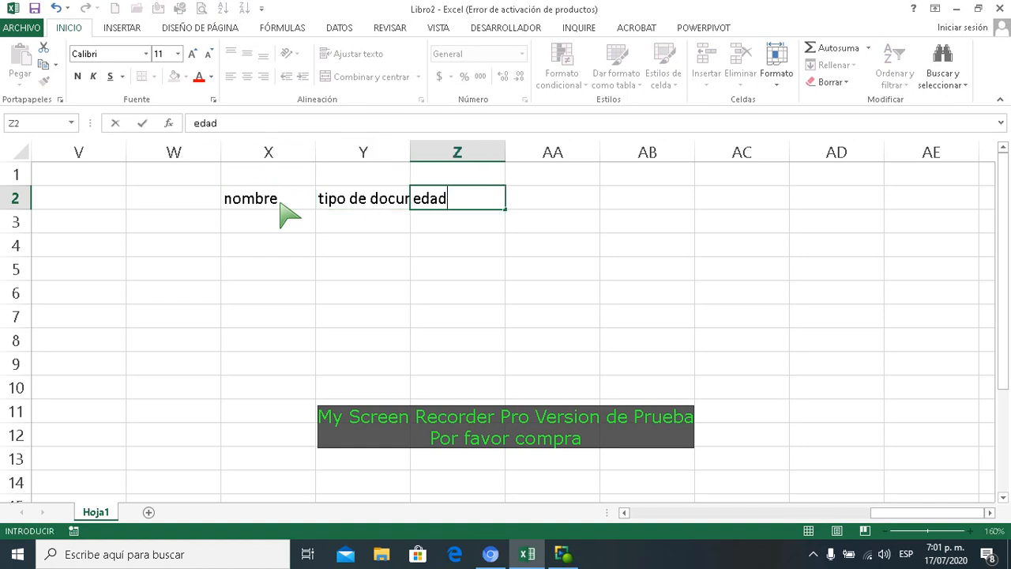
pyautogui.press('Tab')
pyautogui.write('genero')
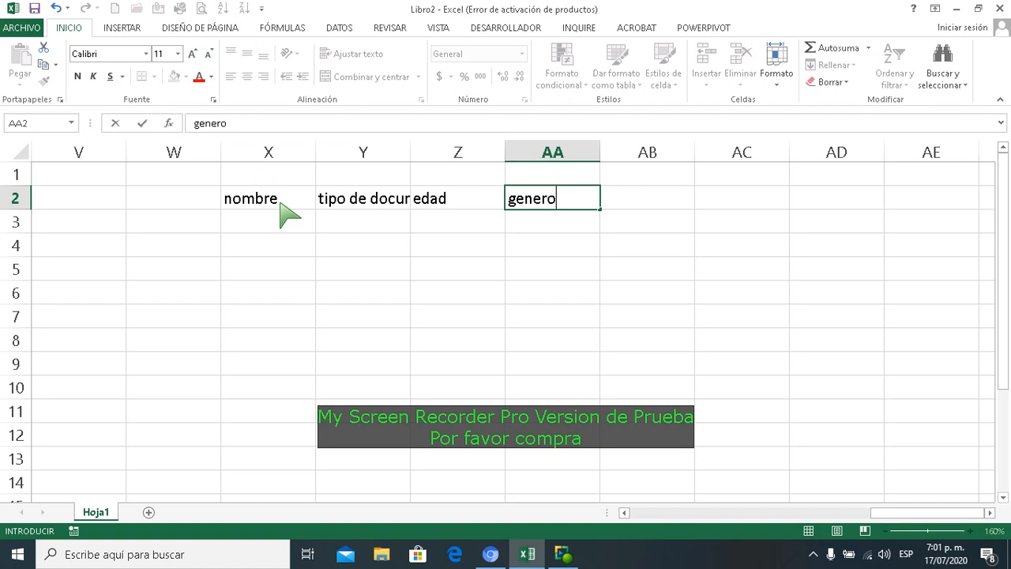
pyautogui.press('Tab')
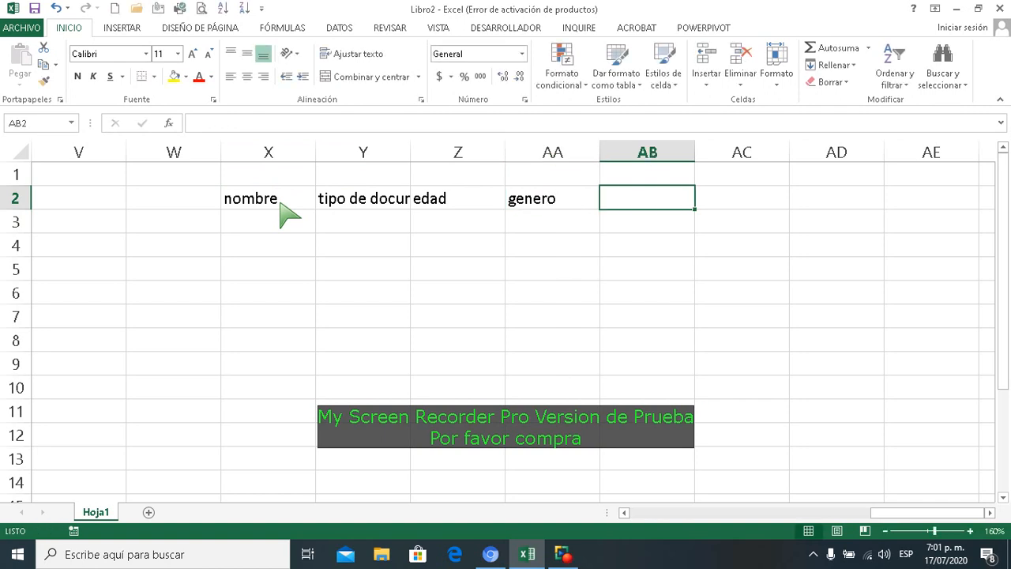
pyautogui.write('rh')
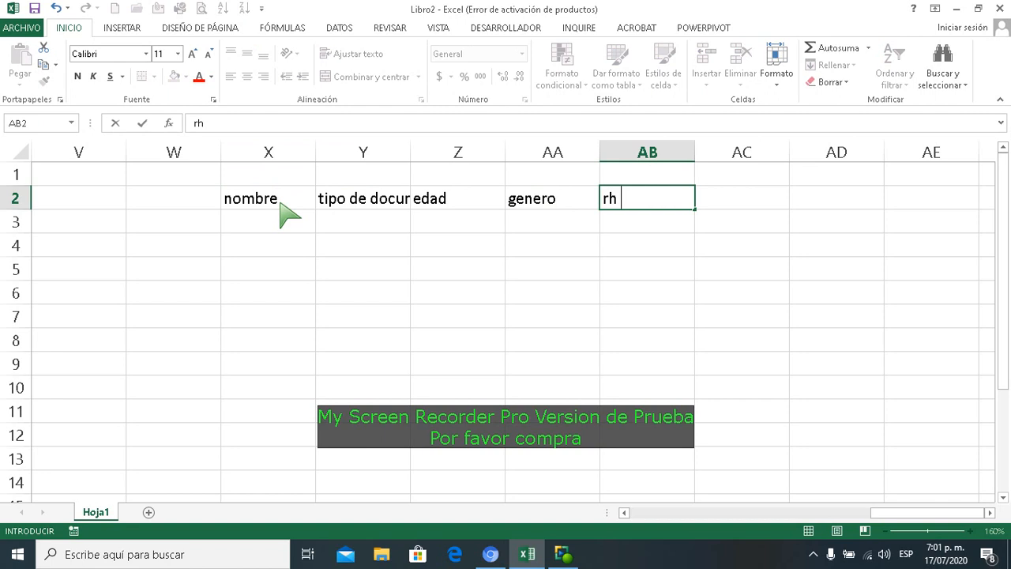
pyautogui.write(' facto')
pyautogui.write('r')
pyautogui.press('Return')
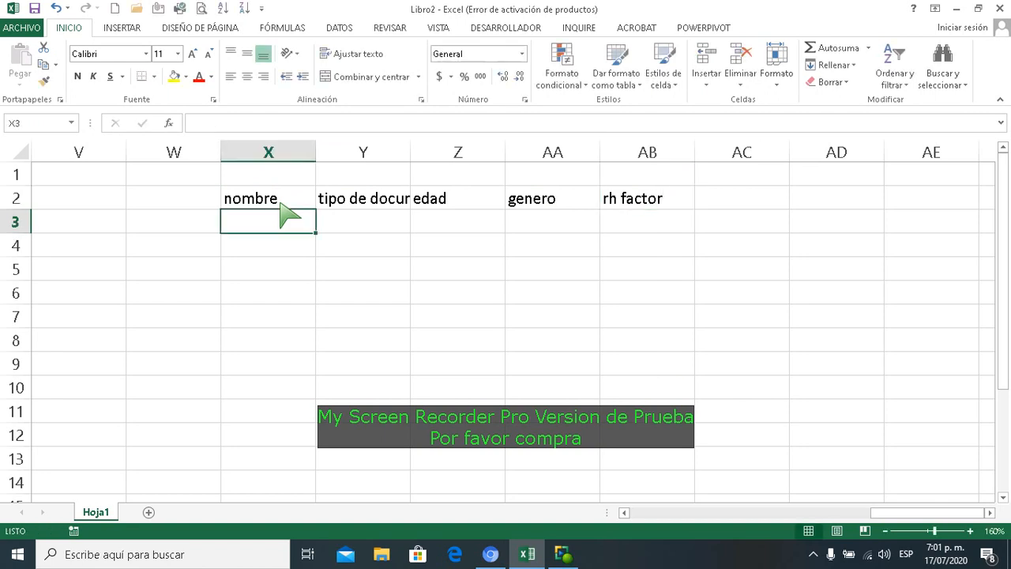
pyautogui.doubleClick(411, 150)
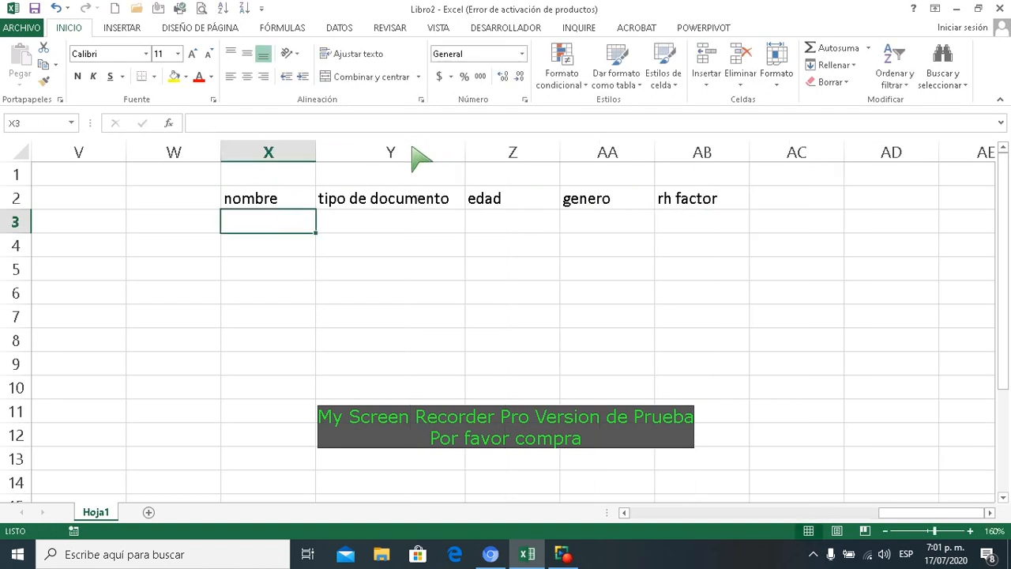
# - Convert X2:AB2 into a table with headers and apply the style with a black header row and grey bands
pyautogui.click(294, 198)
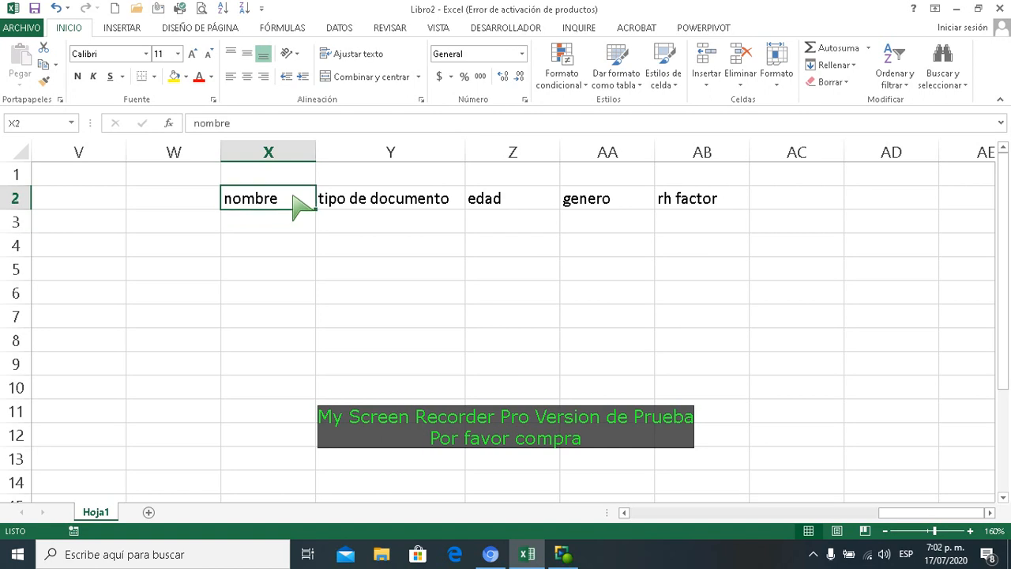
pyautogui.moveTo(293, 198); pyautogui.dragTo(706, 219)
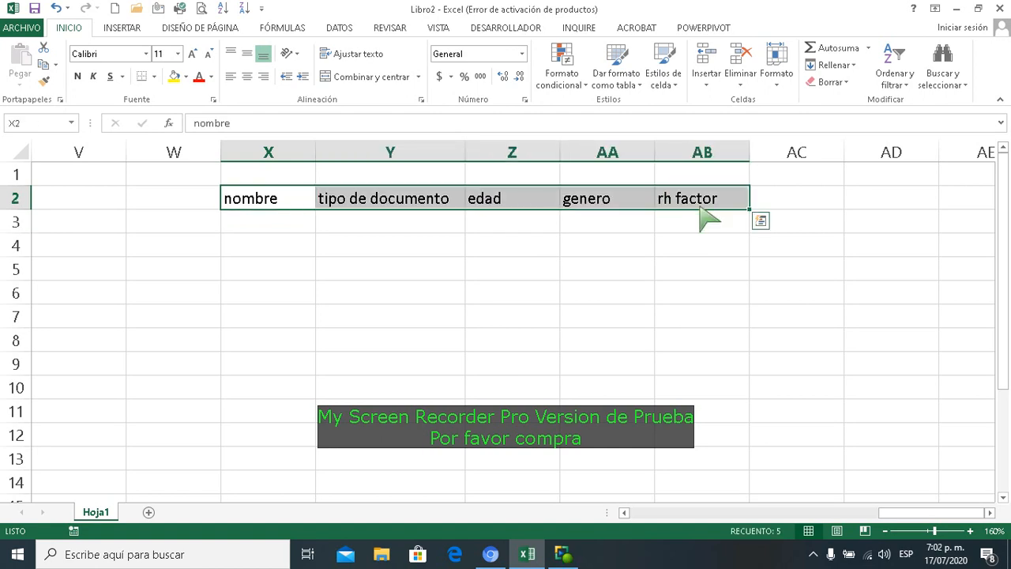
pyautogui.hotkey('ctrl', 't')
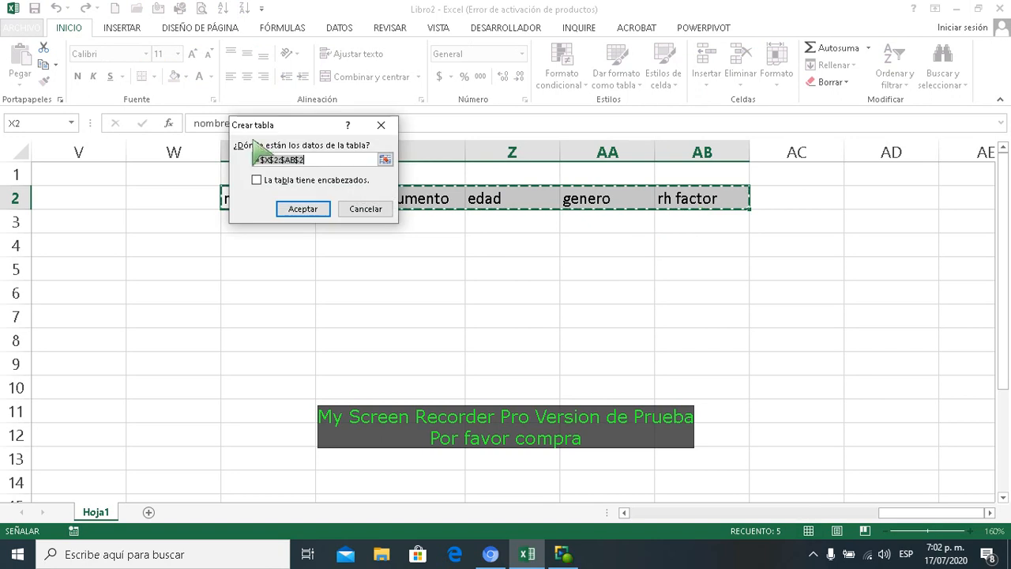
pyautogui.click(259, 183)
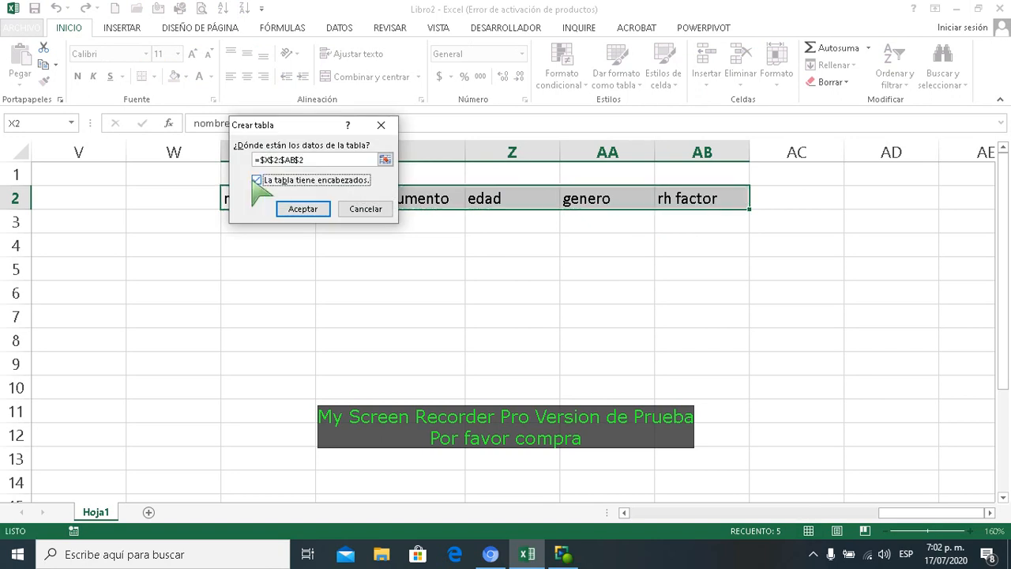
pyautogui.click(302, 209)
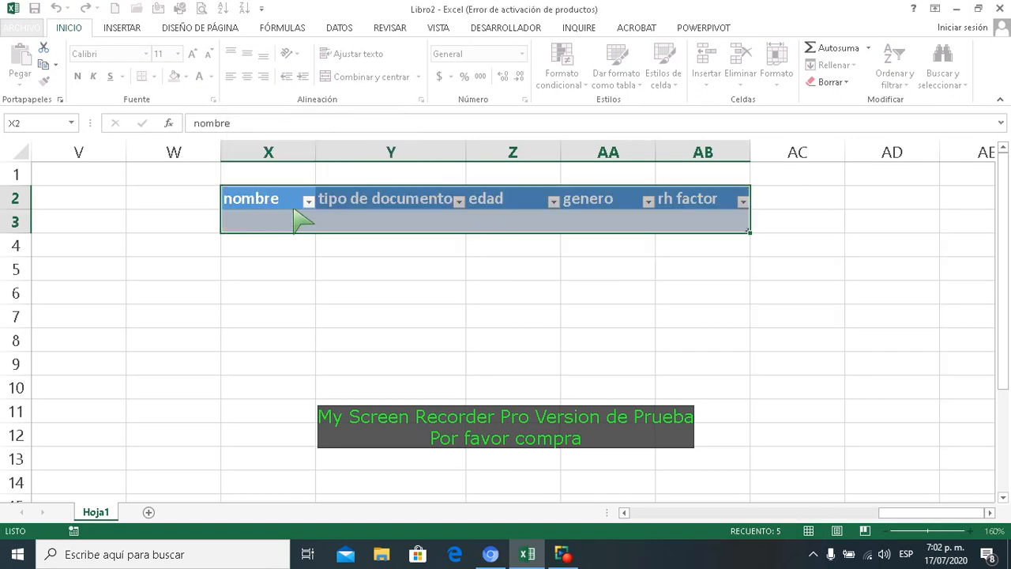
pyautogui.click(851, 69)
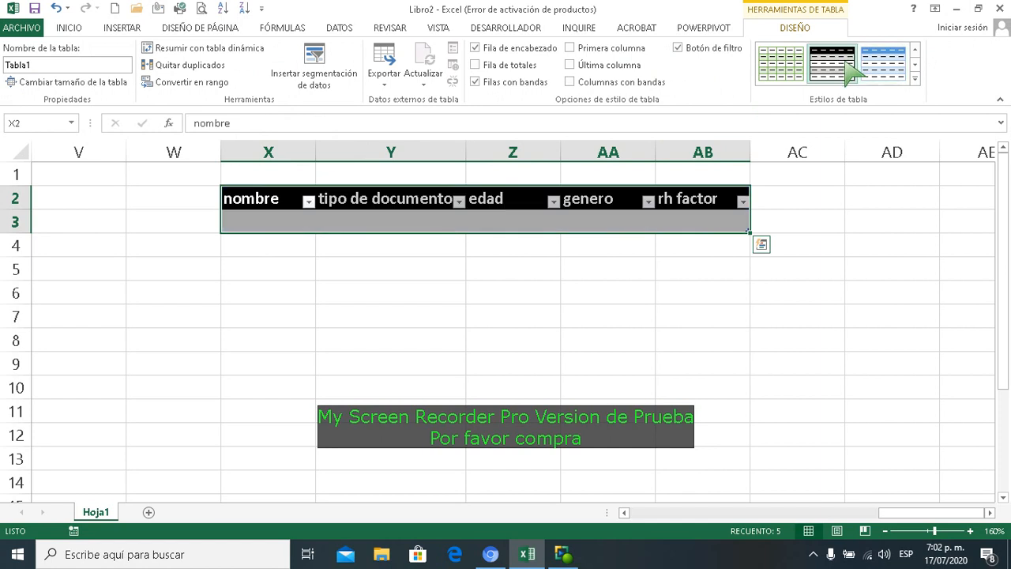
pyautogui.click(602, 278)
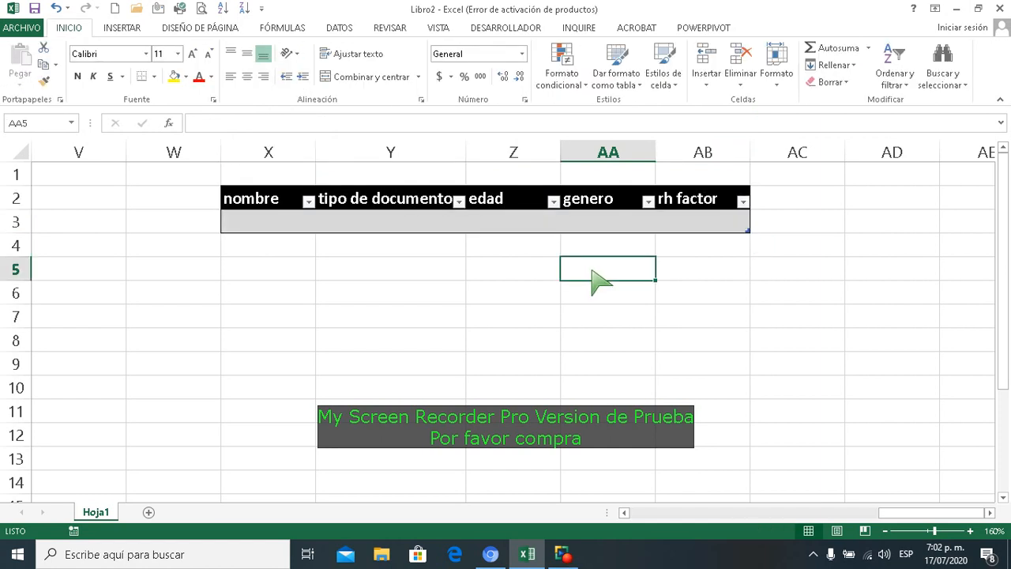
# - Go through the table headers from nombre to rh factor, and widen the nombre column
pyautogui.click(283, 210)
pyautogui.click(454, 202)
pyautogui.click(508, 202)
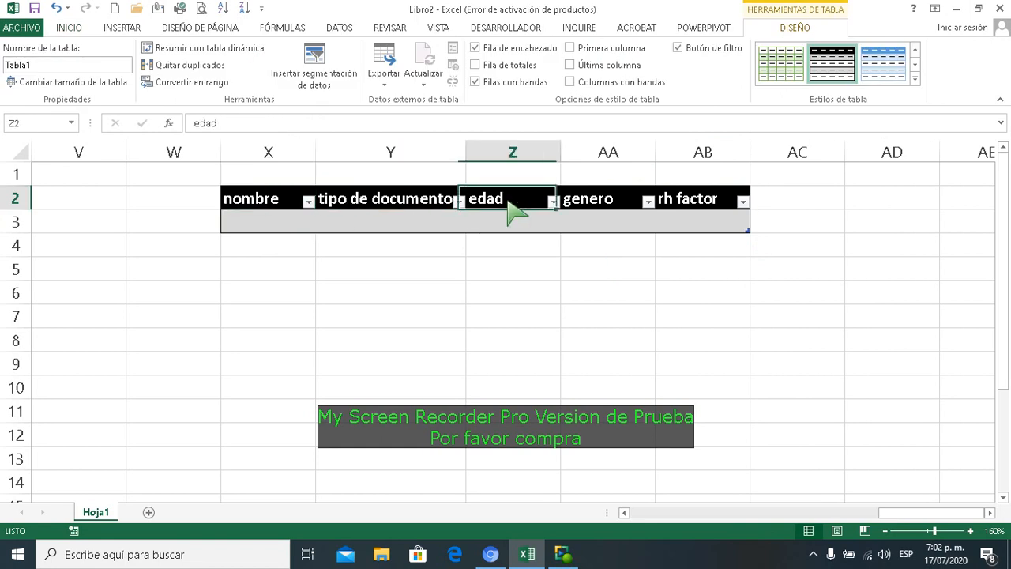
pyautogui.click(604, 206)
pyautogui.click(675, 204)
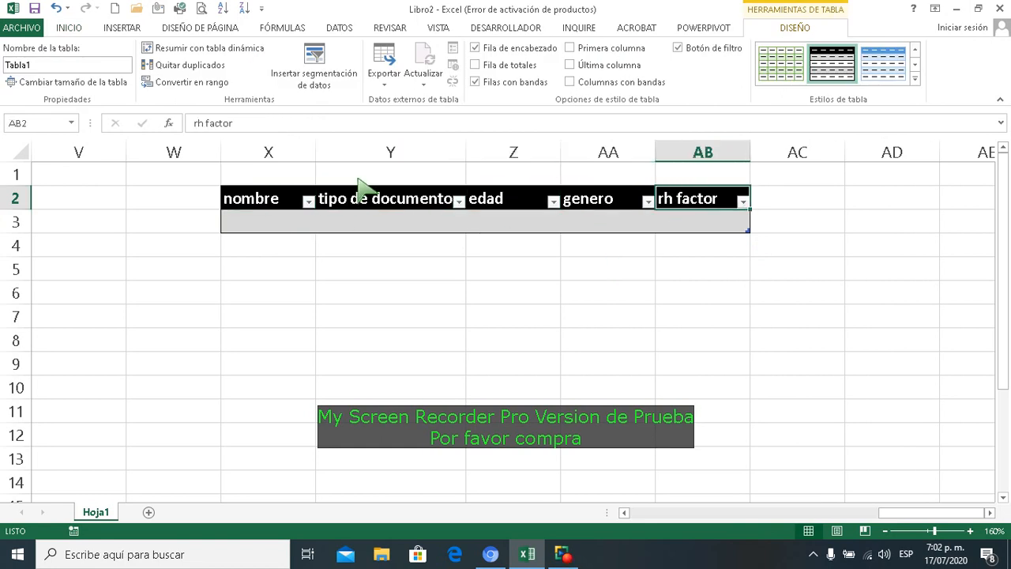
pyautogui.click(276, 209)
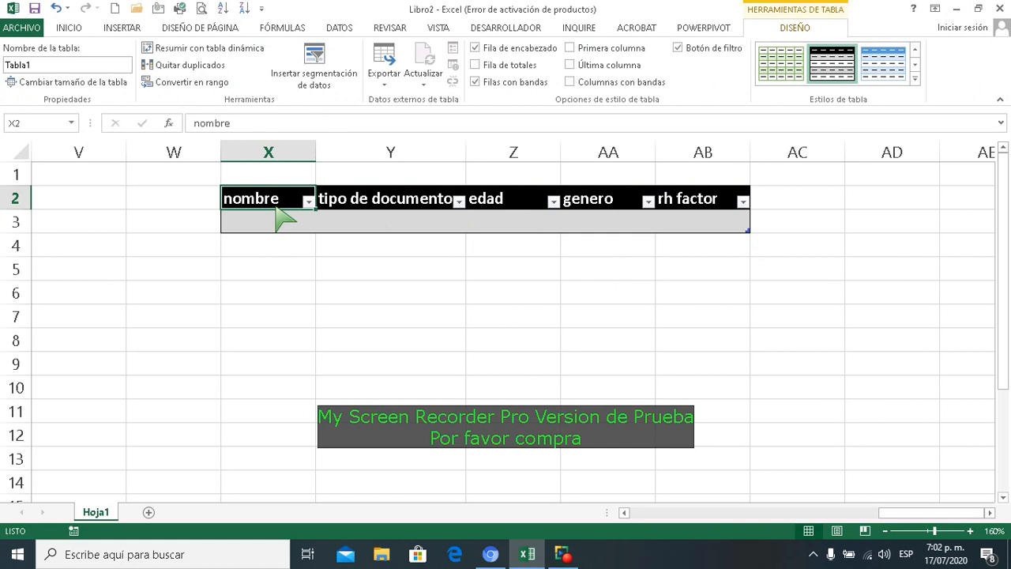
pyautogui.moveTo(317, 163); pyautogui.dragTo(360, 163)
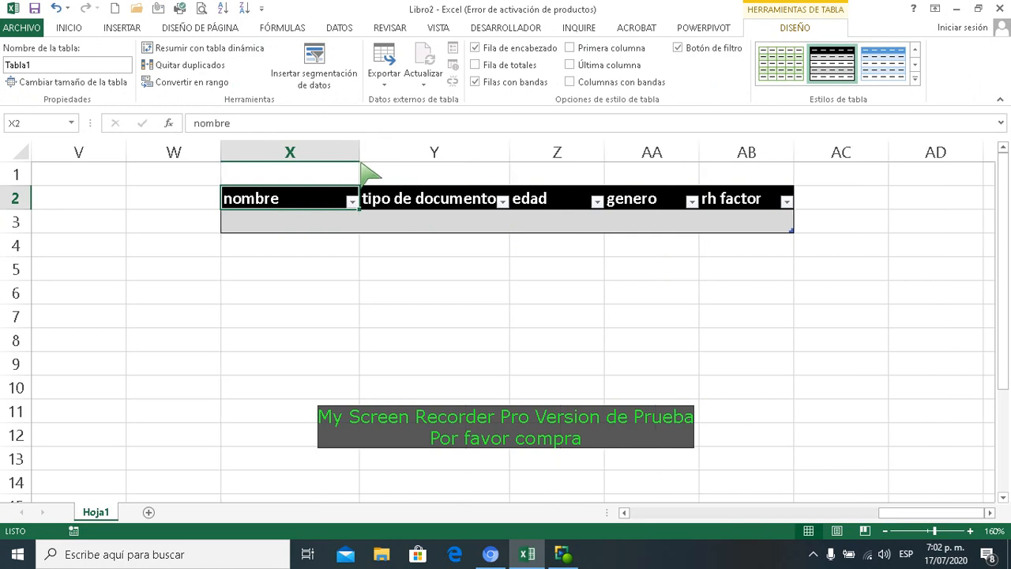
# - Start a data validation rule for Y3, below tipo de documento, that allows a list (Lista)
pyautogui.click(287, 226)
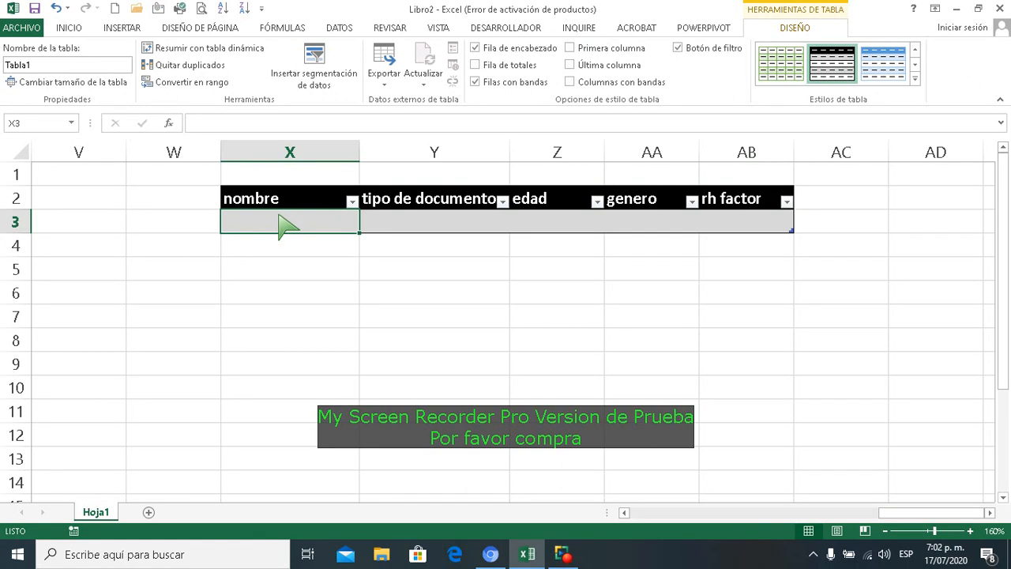
pyautogui.click(414, 228)
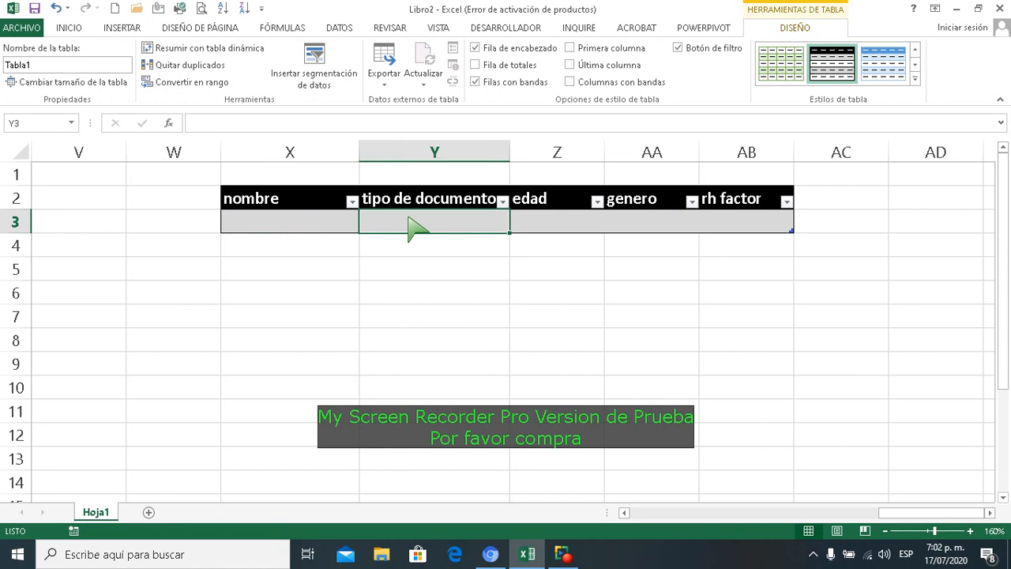
pyautogui.click(425, 201)
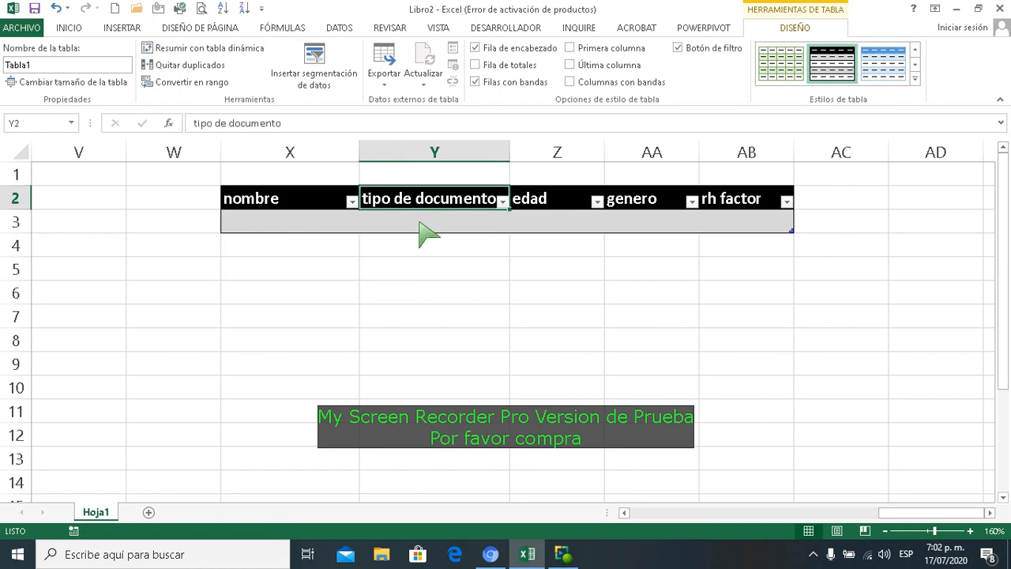
pyautogui.click(427, 229)
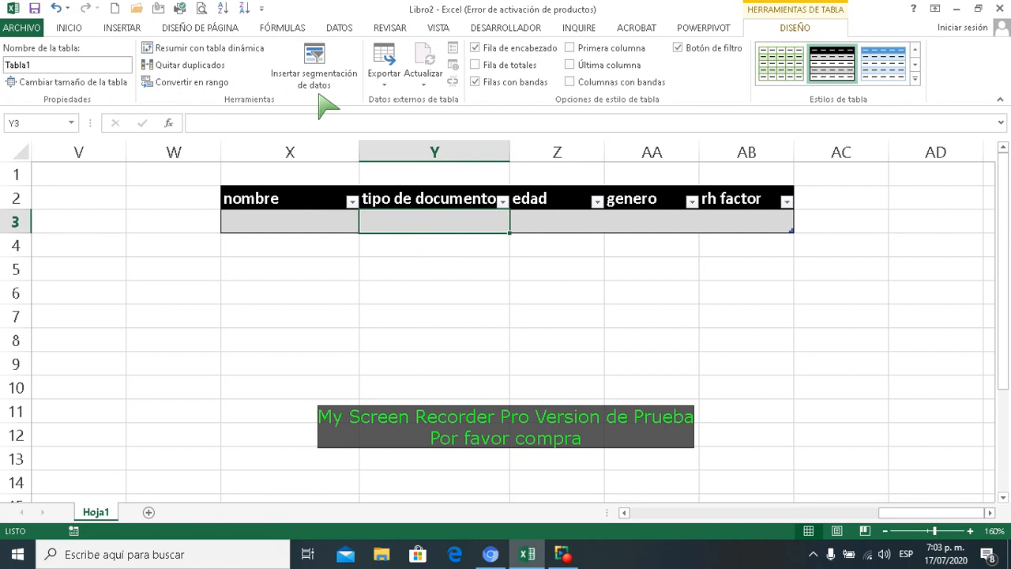
pyautogui.click(340, 29)
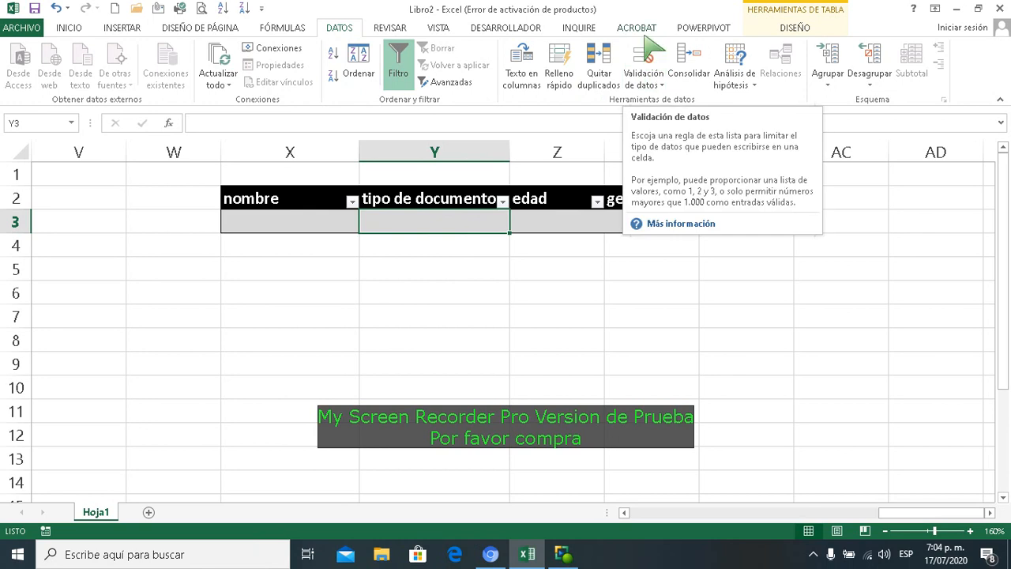
pyautogui.click(646, 63)
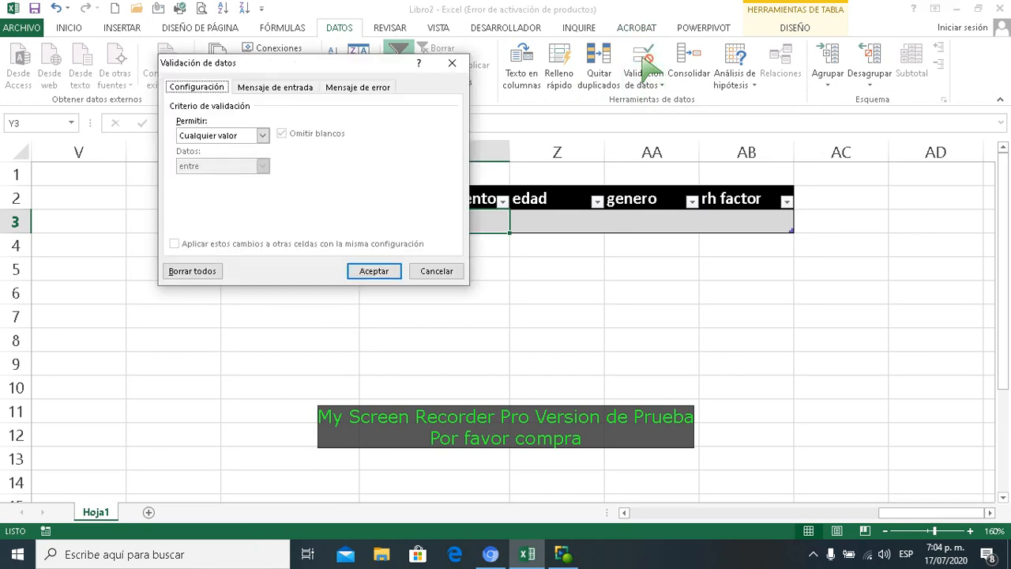
pyautogui.moveTo(312, 66); pyautogui.dragTo(745, 73)
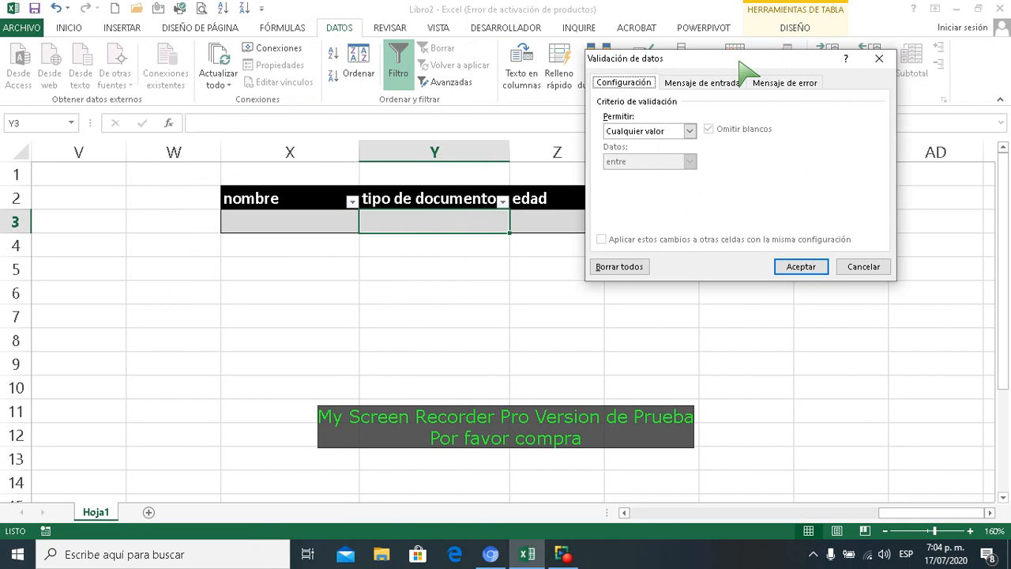
pyautogui.click(689, 131)
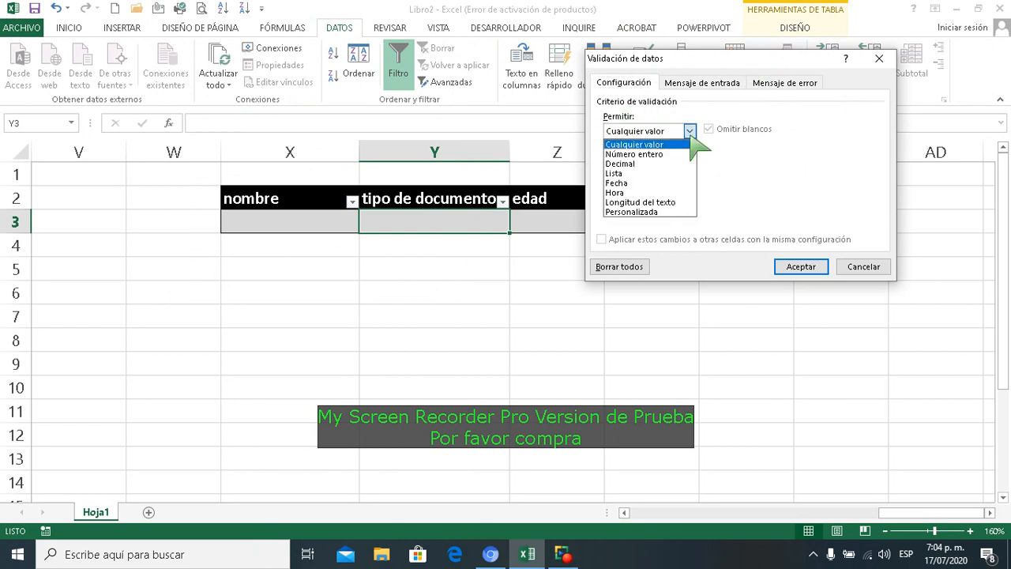
pyautogui.click(624, 179)
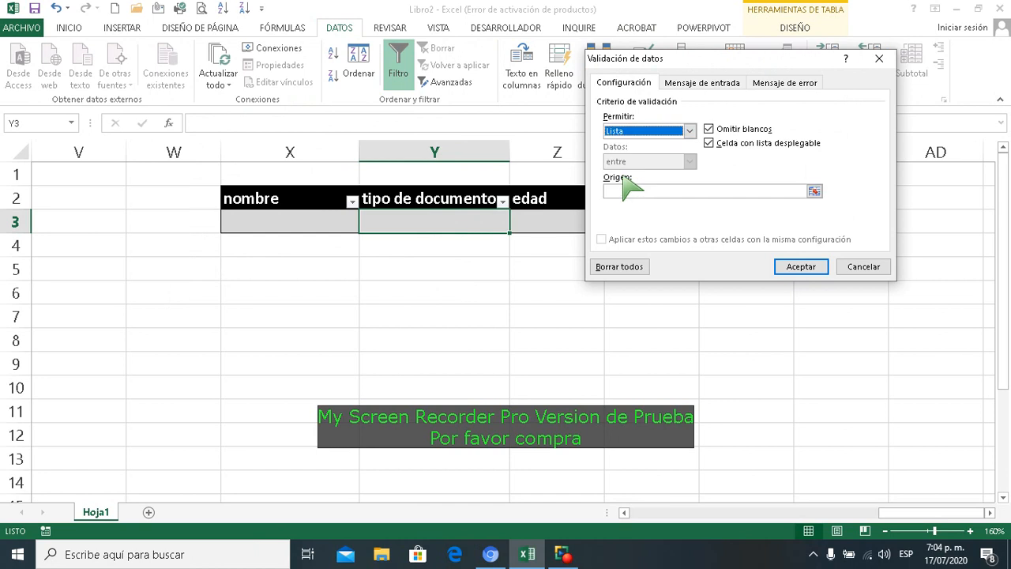
# - Set the Y3 list source to cedula;terjeta id;pasaporte;libreta militar;permiso especial;regsitro civil and apply the rule
pyautogui.click(620, 191)
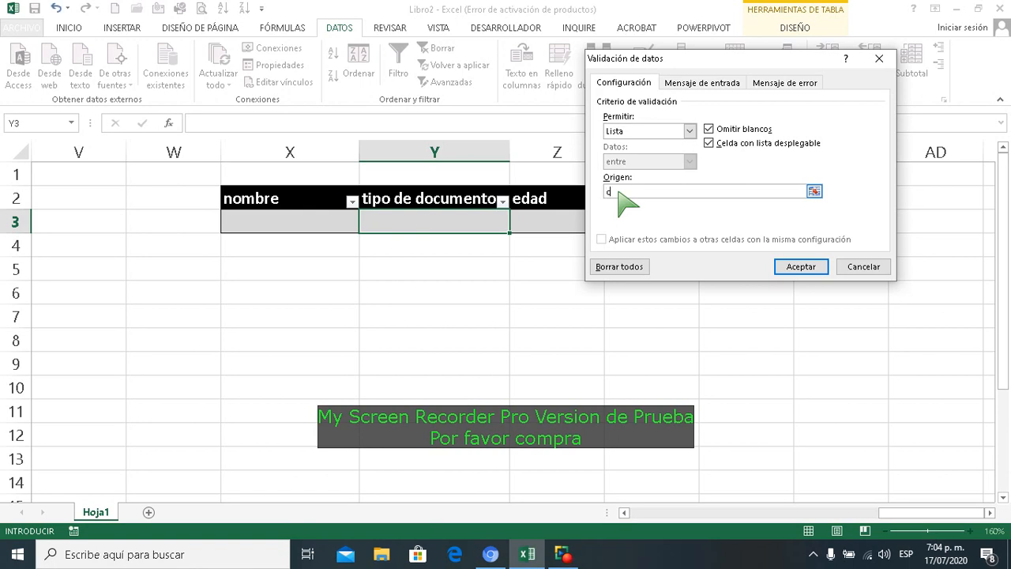
pyautogui.write('cedula;terjeta id;pasaporte;libreta militar;')
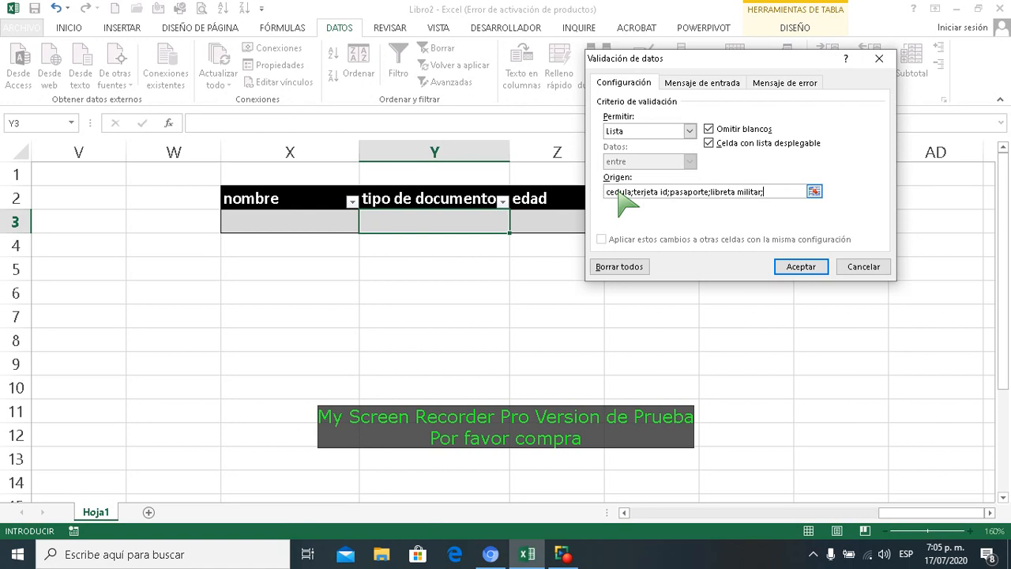
pyautogui.write('permiso especial')
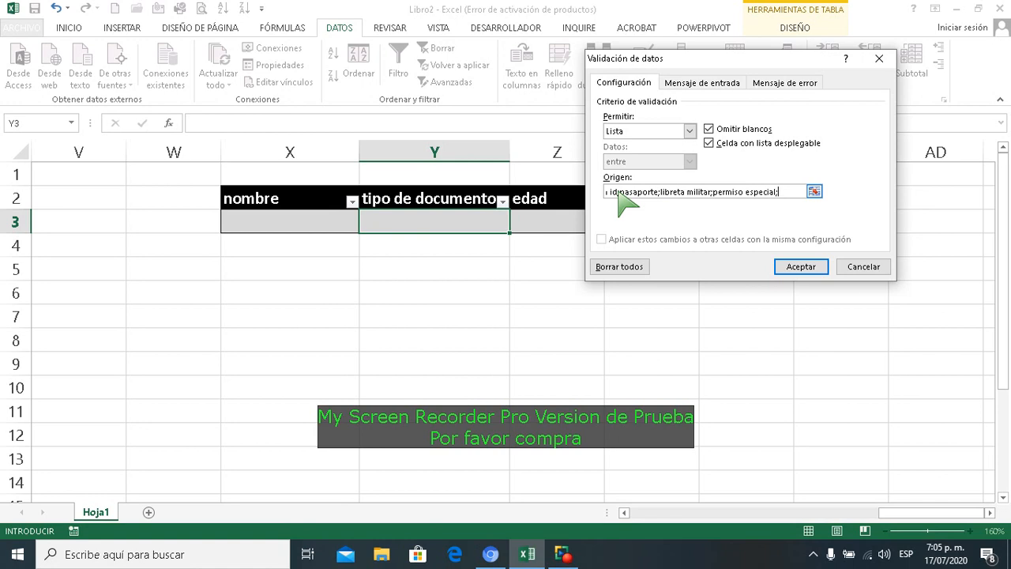
pyautogui.write(';regsitro civil')
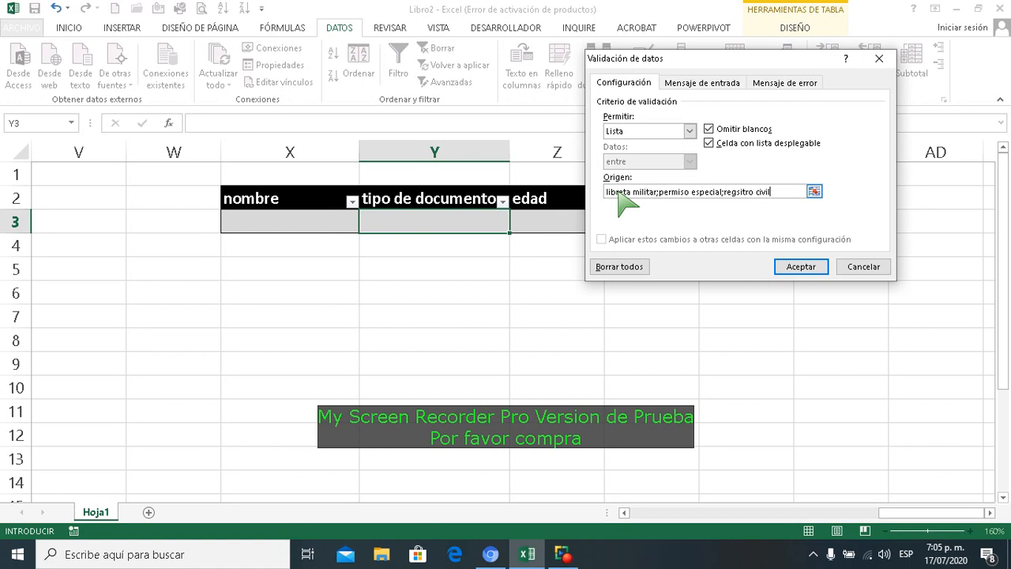
pyautogui.click(801, 267)
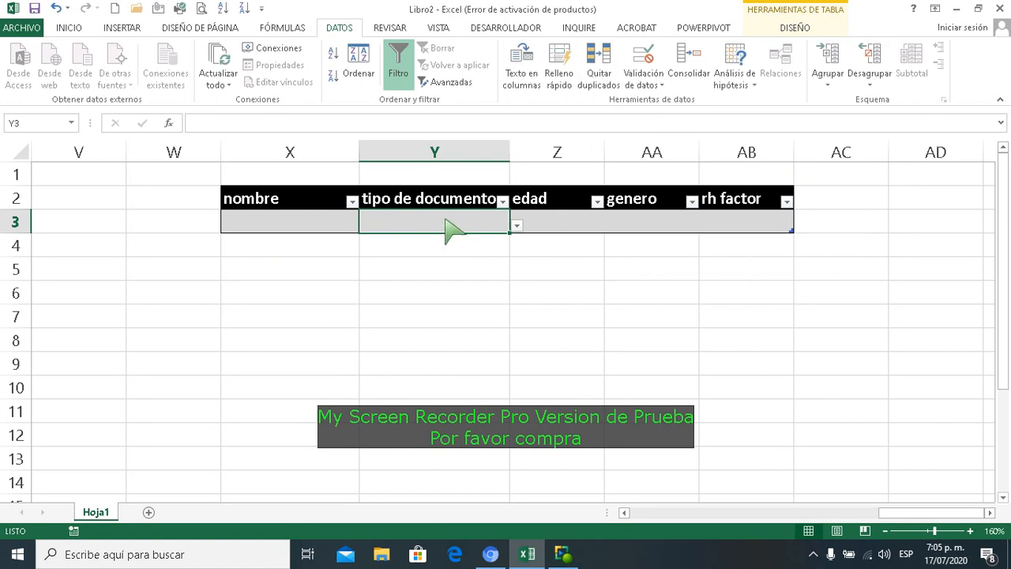
# - Try the Y3 drop-down list with cedula, terjeta id and pasaporte in turn, and clear the cell
pyautogui.click(516, 227)
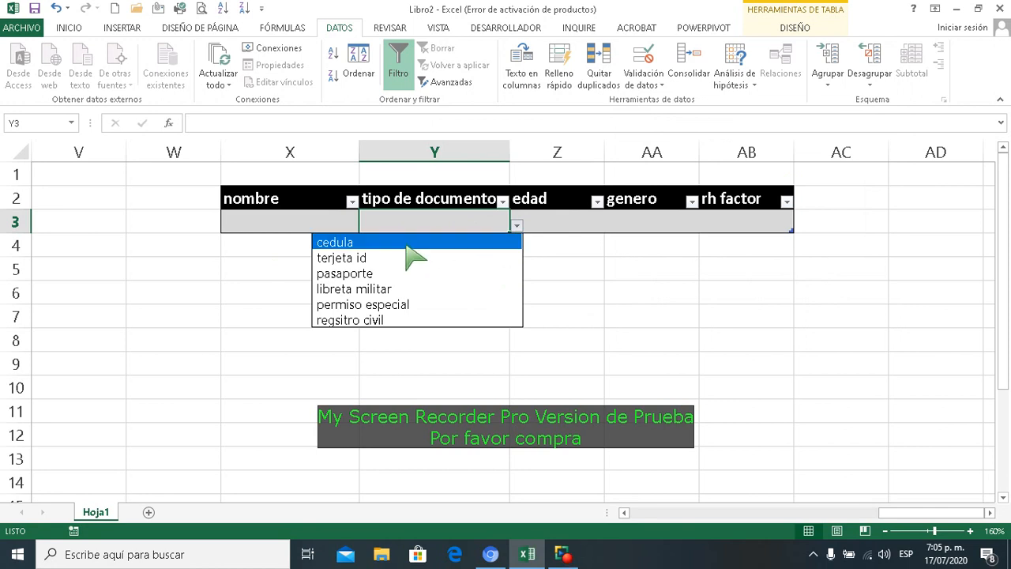
pyautogui.click(407, 246)
pyautogui.click(517, 226)
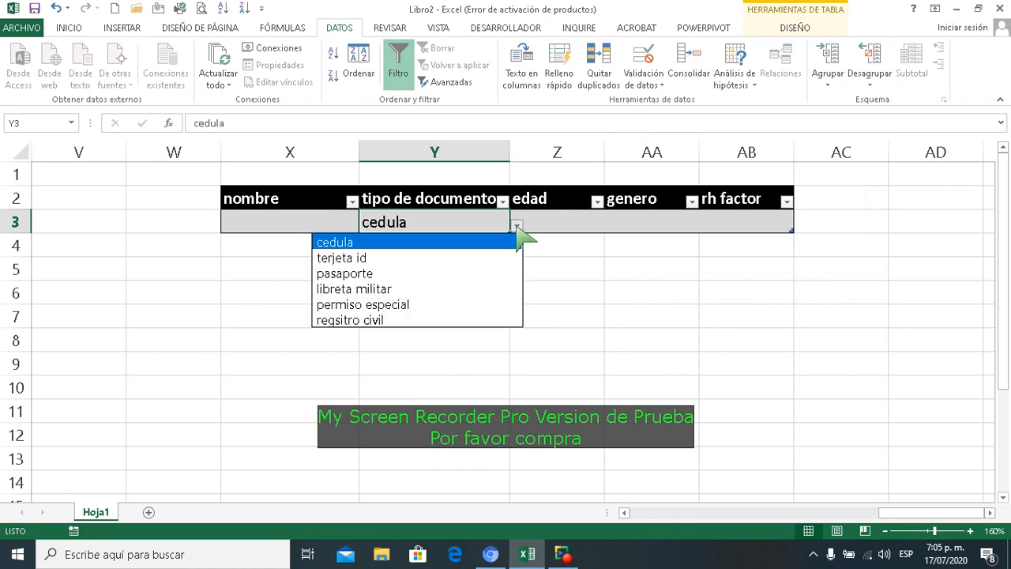
pyautogui.click(418, 257)
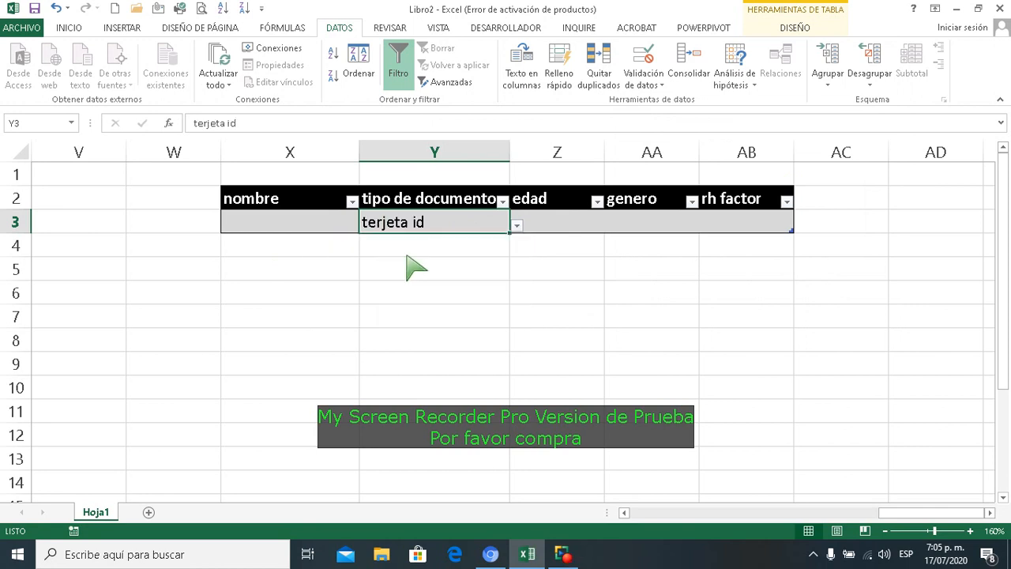
pyautogui.click(516, 226)
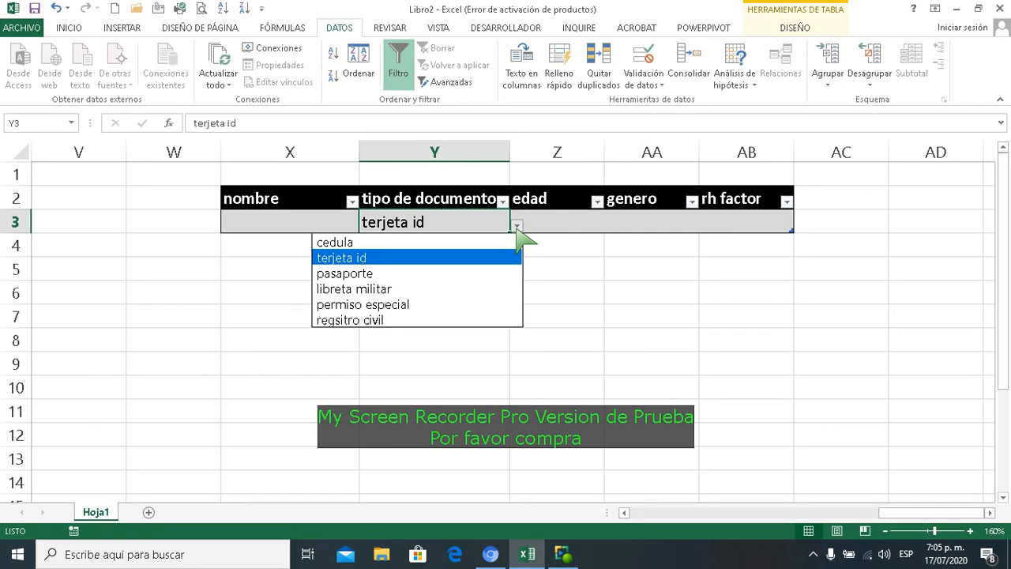
pyautogui.click(452, 277)
pyautogui.click(422, 269)
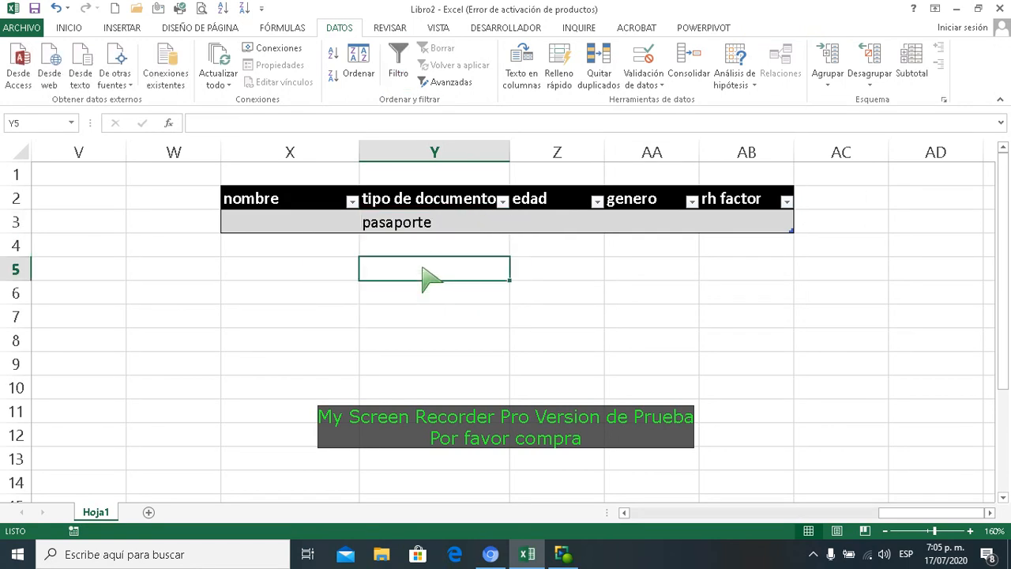
pyautogui.click(440, 223)
pyautogui.press('Delete')
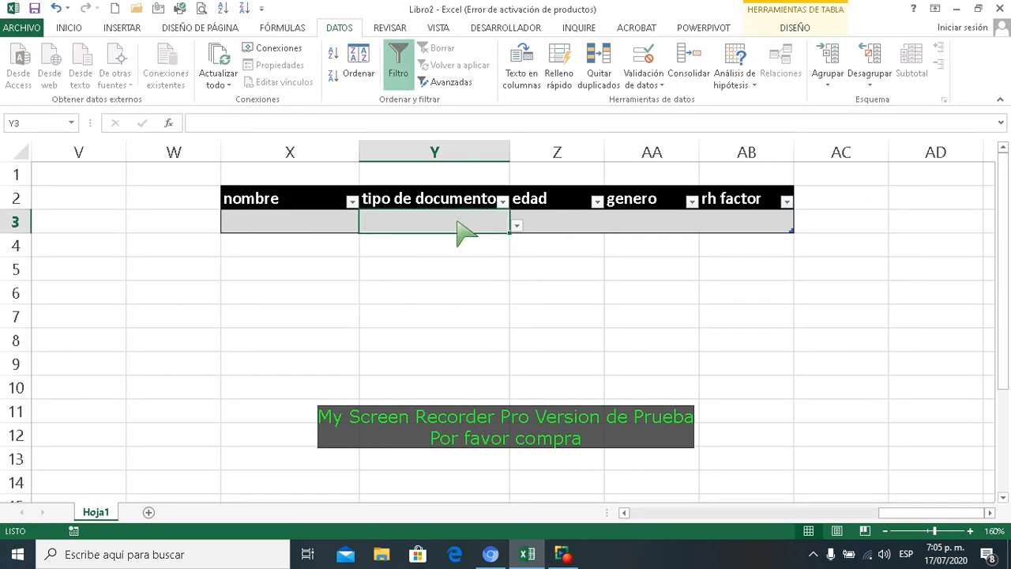
# - Start a data validation rule for AA3, below genero, that allows a list (Lista)
pyautogui.click(641, 229)
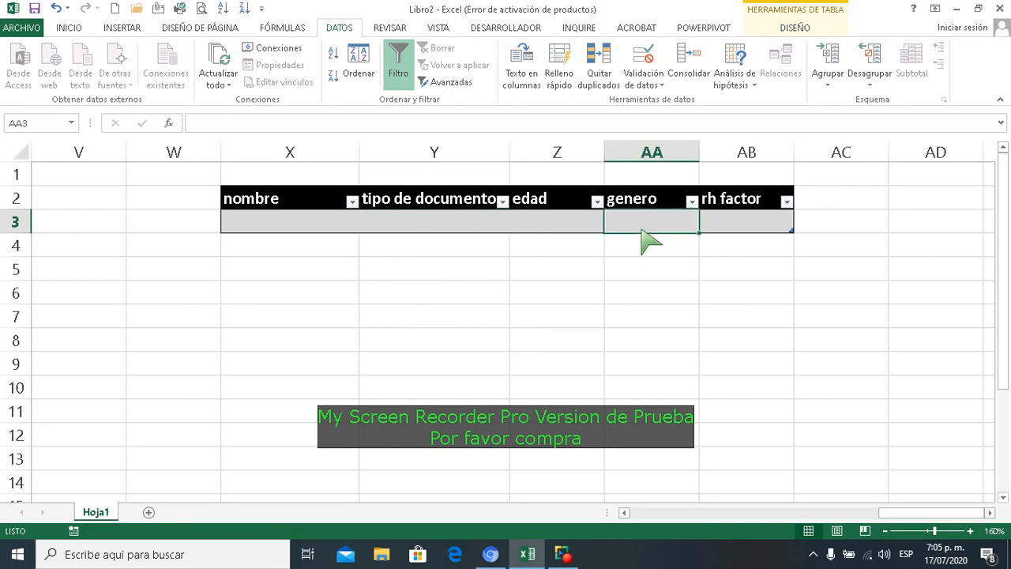
pyautogui.click(559, 203)
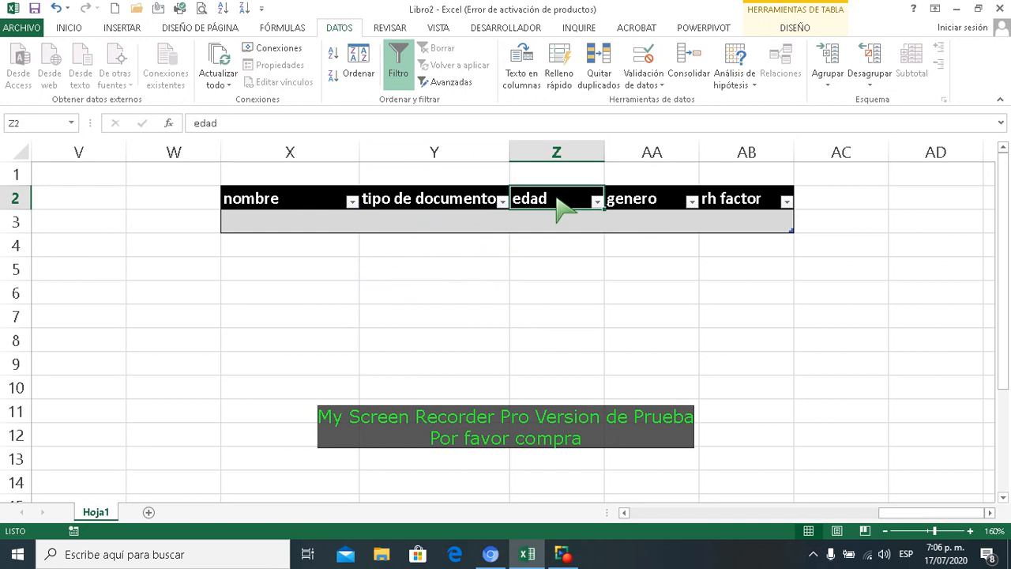
pyautogui.click(635, 209)
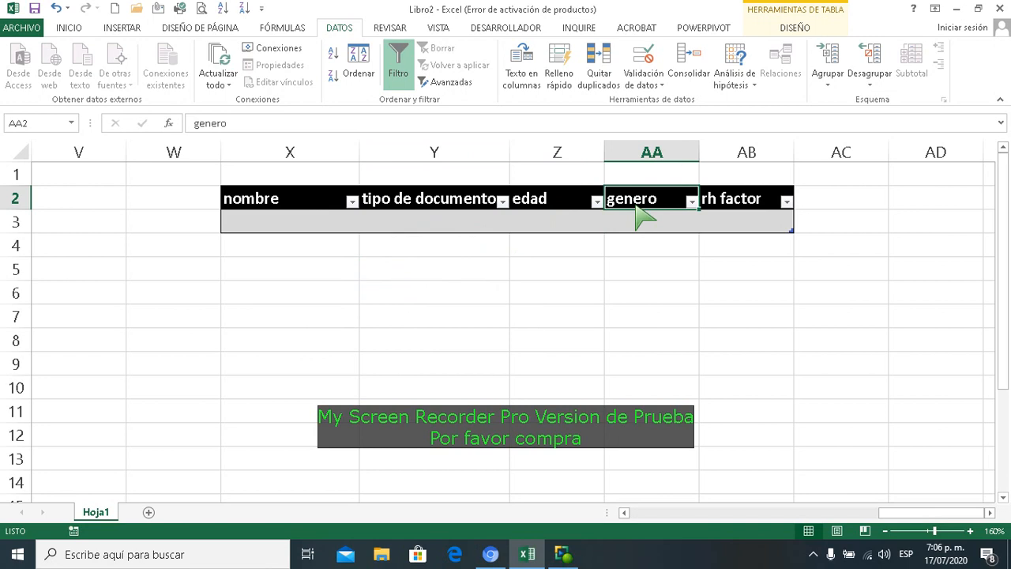
pyautogui.click(638, 220)
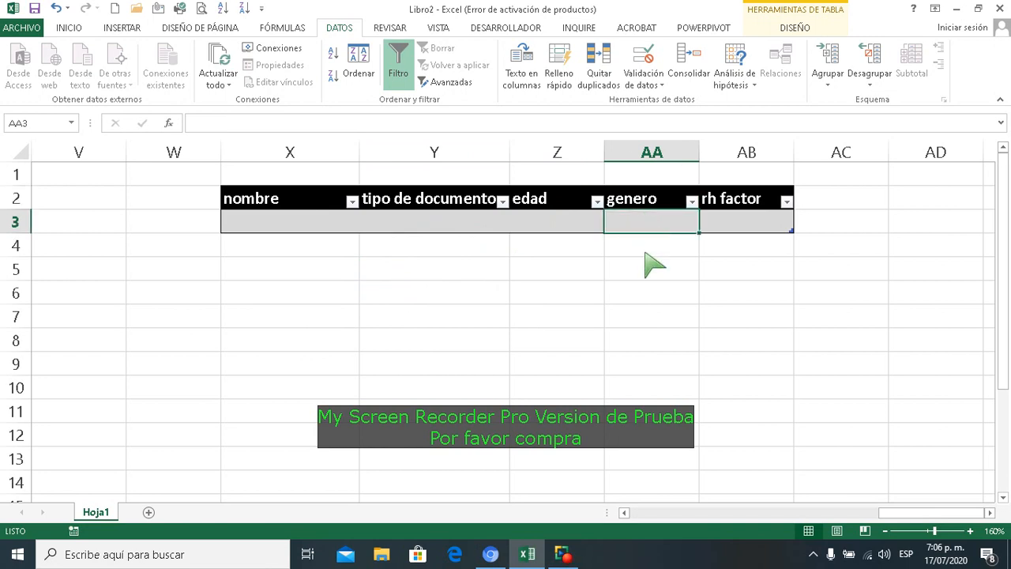
pyautogui.click(631, 51)
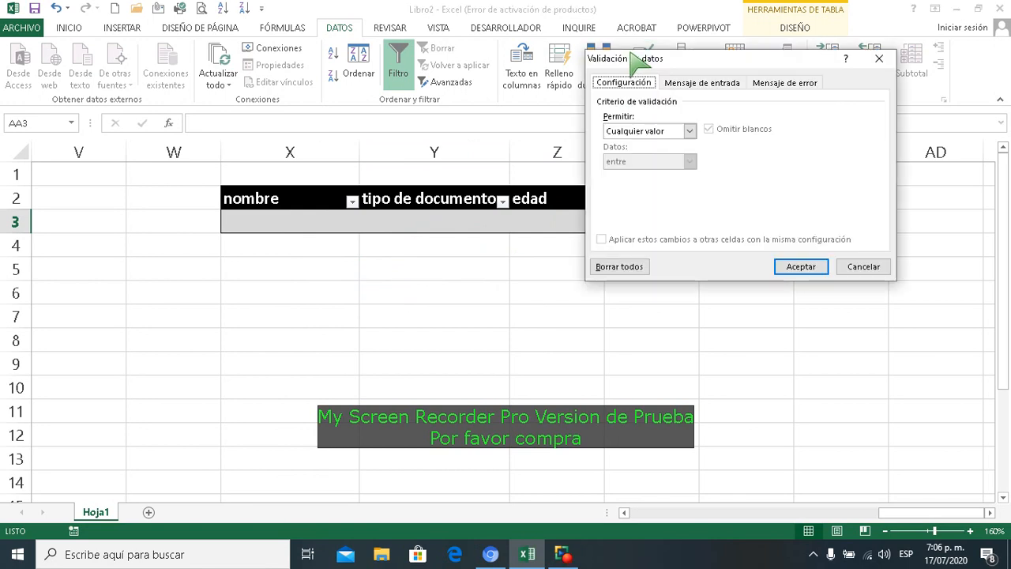
pyautogui.click(688, 132)
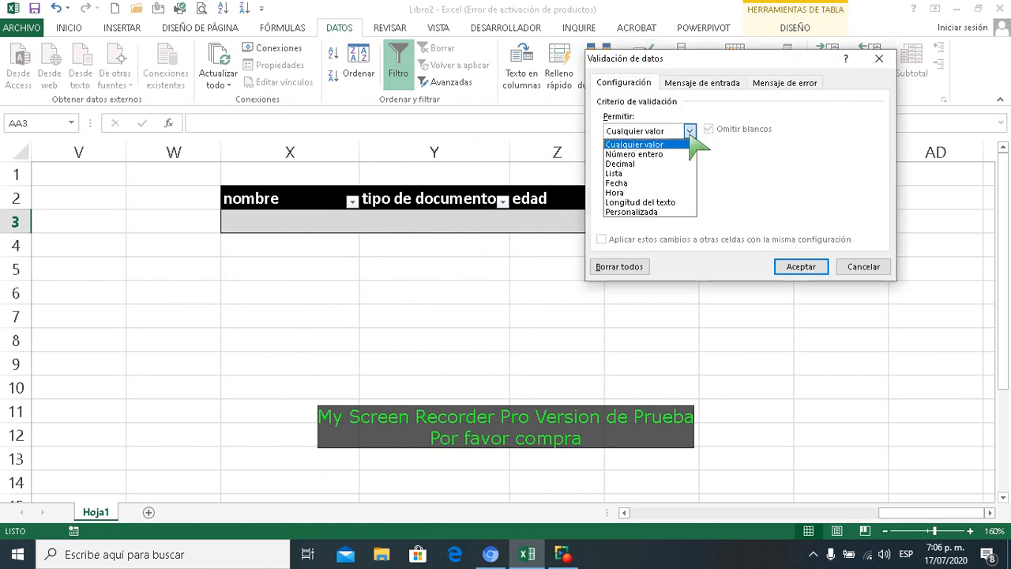
pyautogui.click(660, 173)
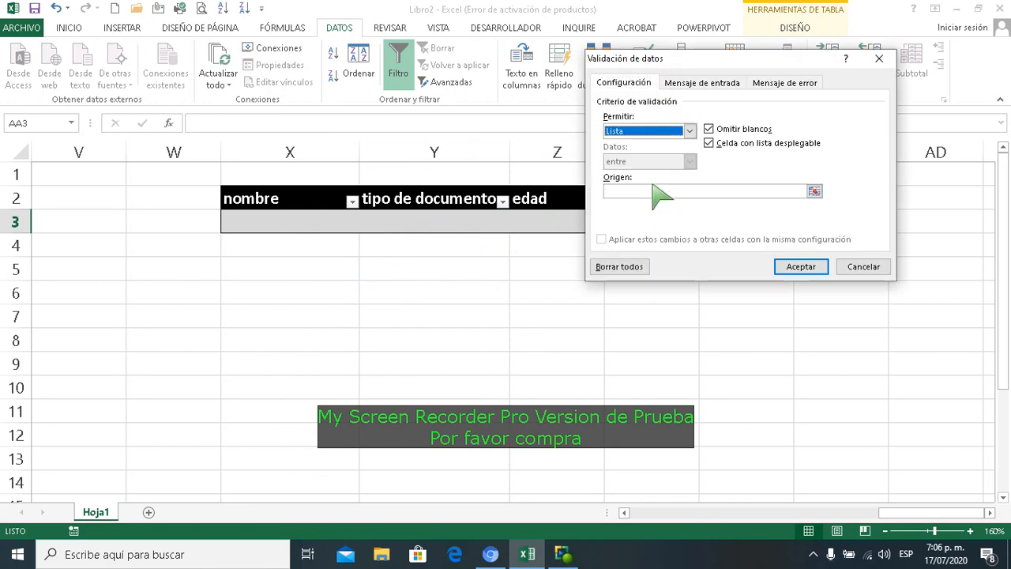
# - Set the AA3 list source to masculino;femenino;otros and apply the rule
pyautogui.click(652, 190)
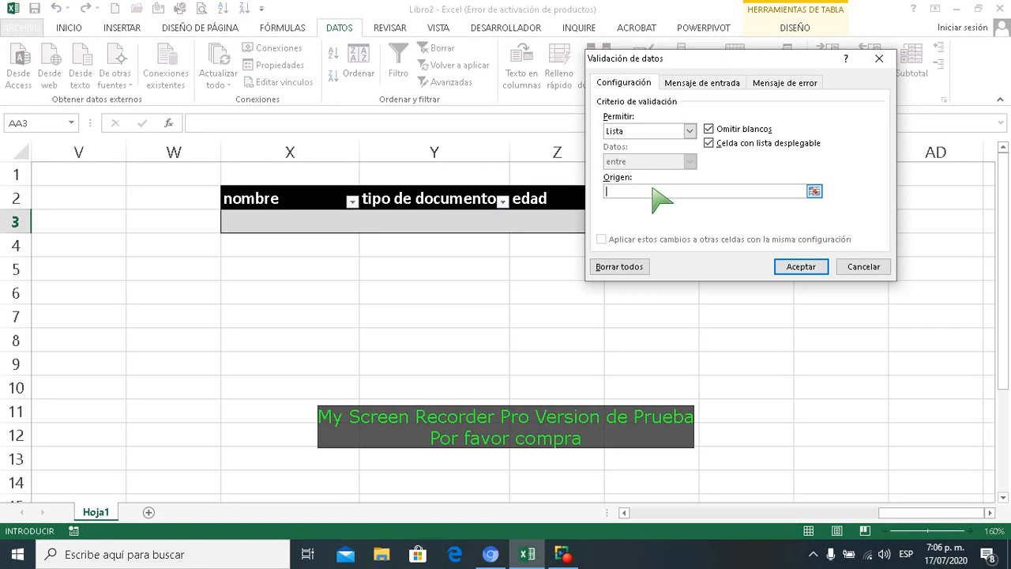
pyautogui.write('masculin')
pyautogui.press('BackSpace')
pyautogui.write('o;femenino;otros')
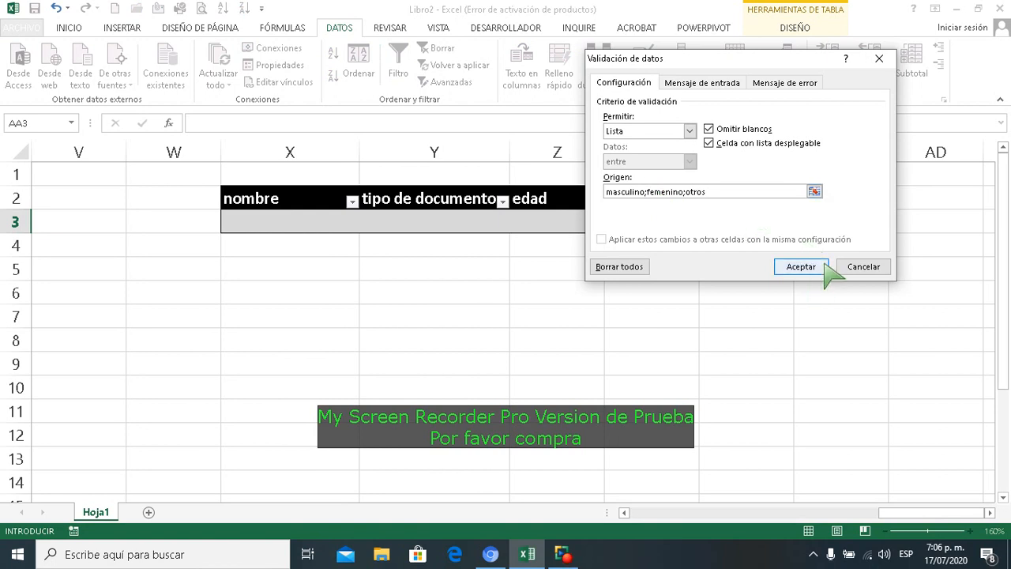
pyautogui.click(823, 264)
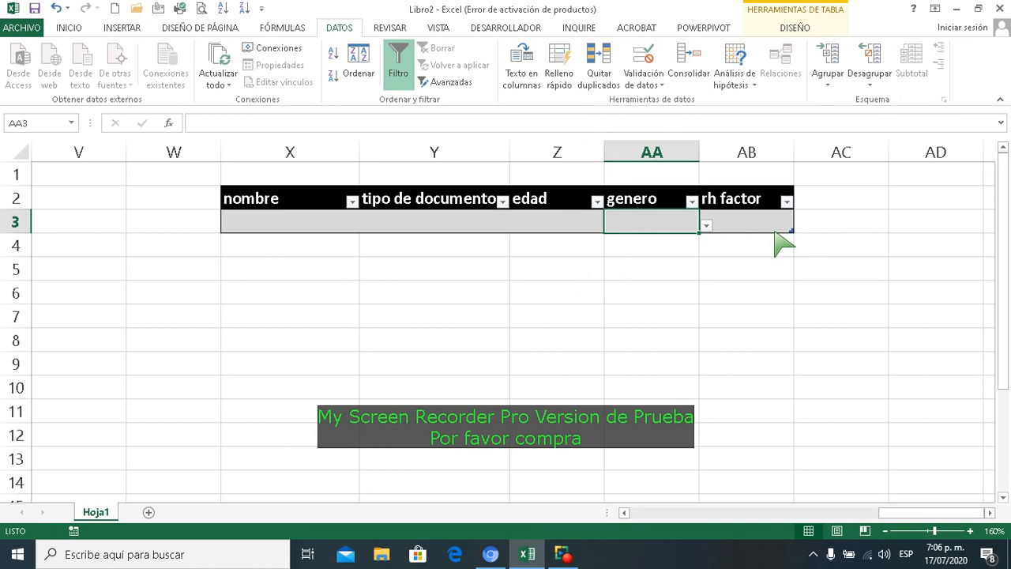
# - Start a data validation rule for AB3, below rh factor, that allows a list (Lista)
pyautogui.click(770, 227)
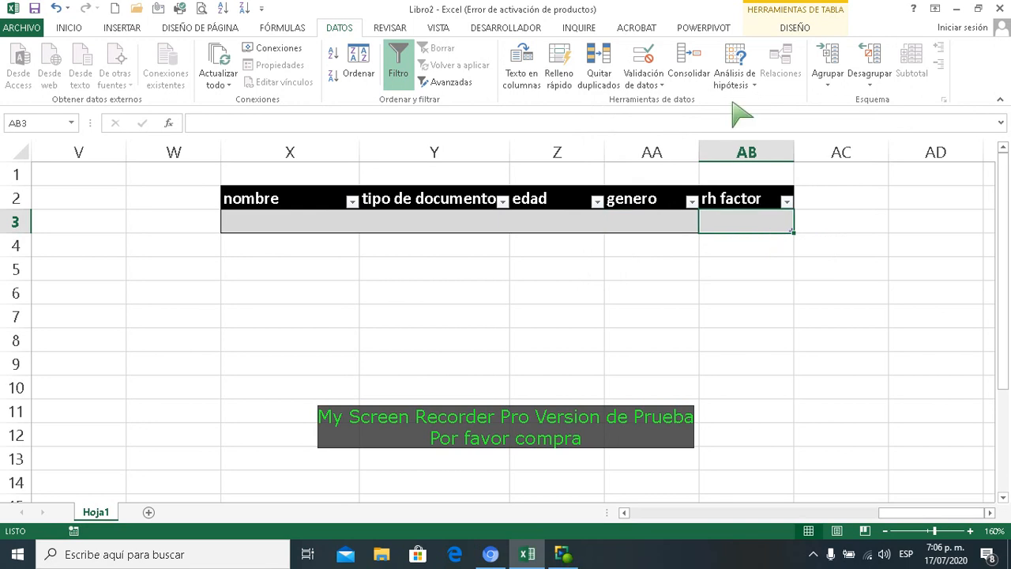
pyautogui.click(643, 57)
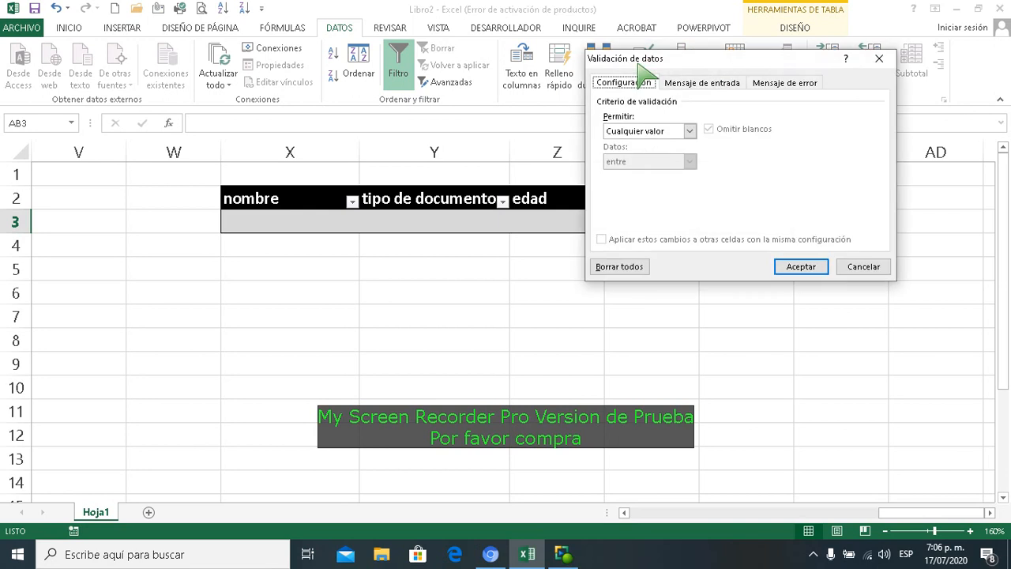
pyautogui.click(689, 131)
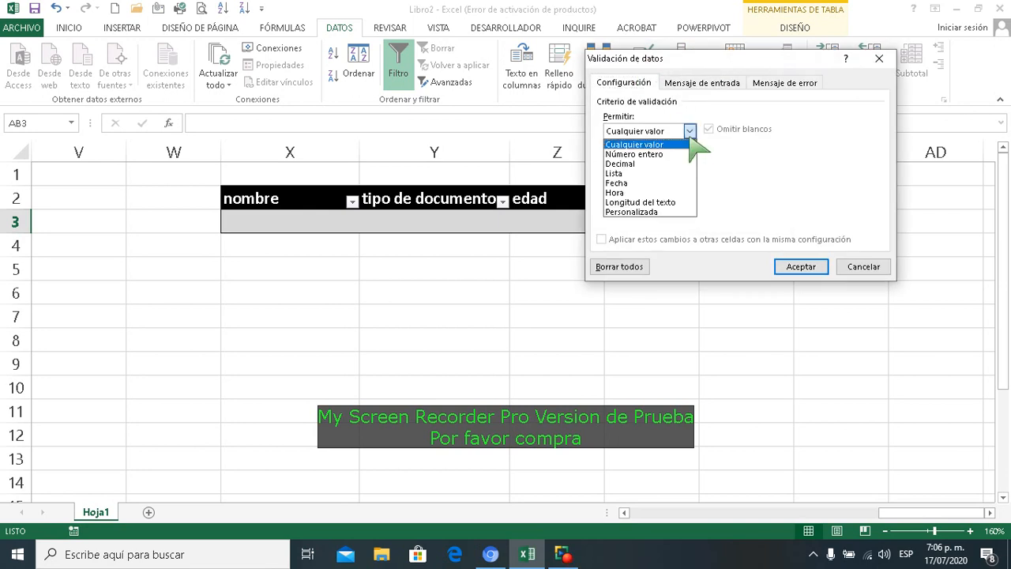
pyautogui.click(654, 173)
# - Set the AB3 list source to o +;o -; a +;a -;b +;b -;ab +; ab - and apply the rule
pyautogui.click(640, 191)
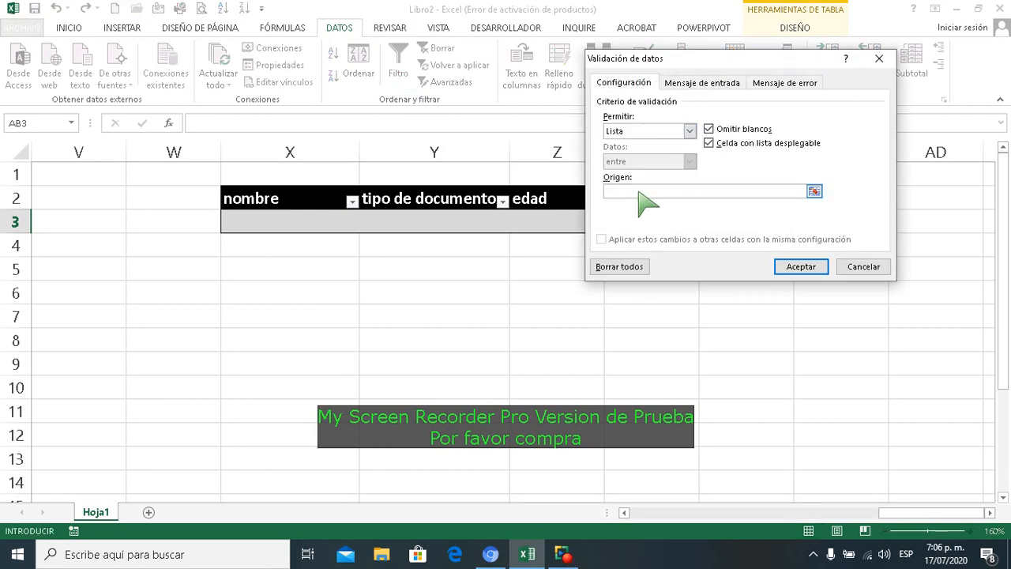
pyautogui.write('o')
pyautogui.write(' +:')
pyautogui.write(';')
pyautogui.write('o')
pyautogui.write(' -; a +;a -;b +;b')
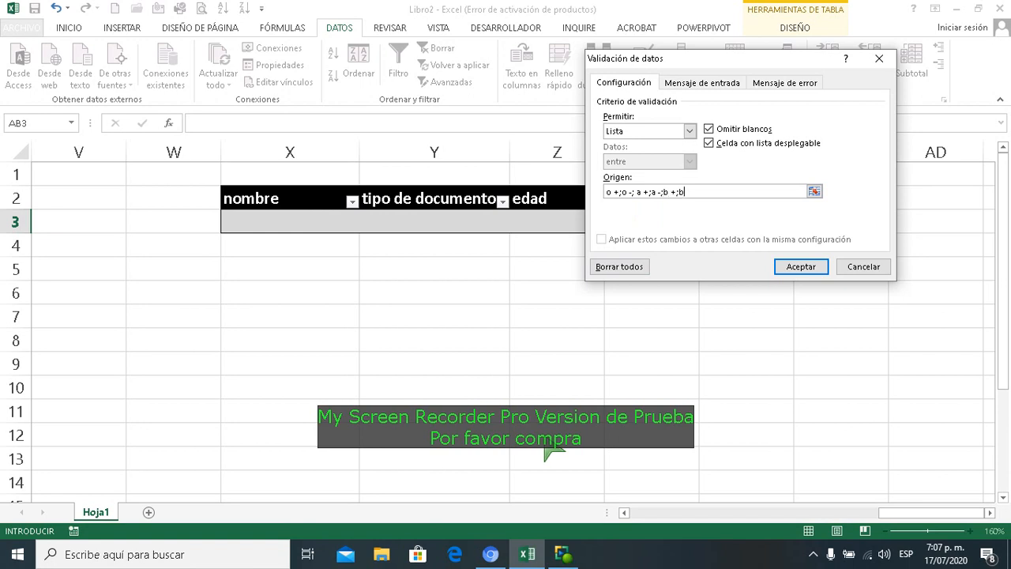
pyautogui.write('-;ab +; ab -')
pyautogui.click(800, 266)
pyautogui.click(804, 273)
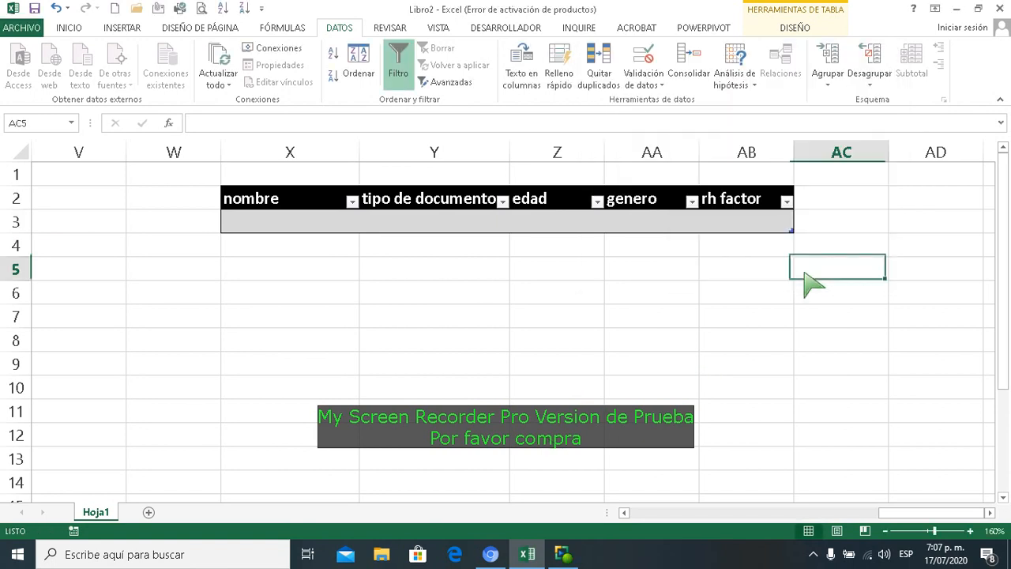
# - Check the options offered by the rh factor drop-down list in AB3 without choosing one
pyautogui.click(751, 224)
pyautogui.click(800, 227)
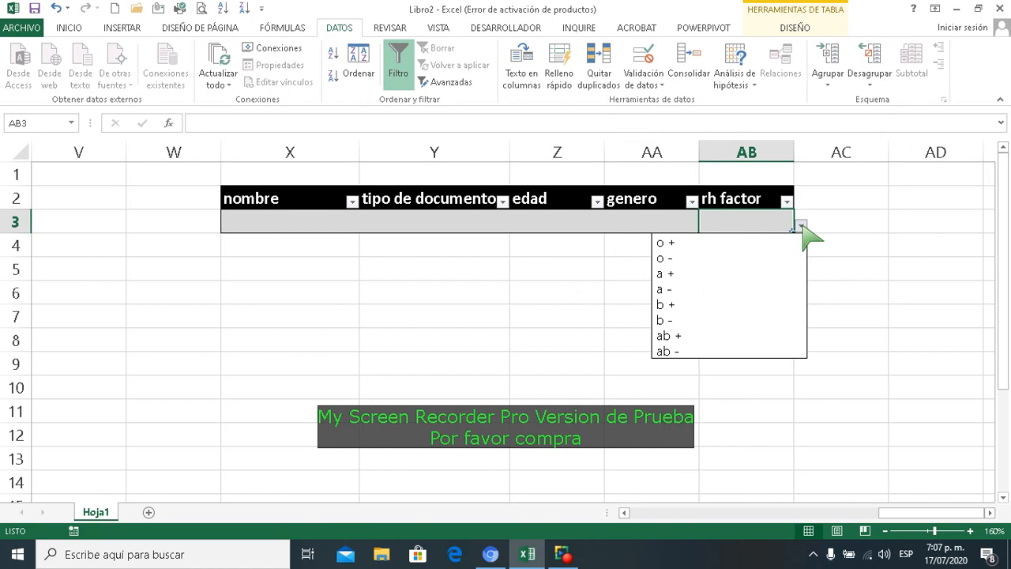
pyautogui.click(801, 226)
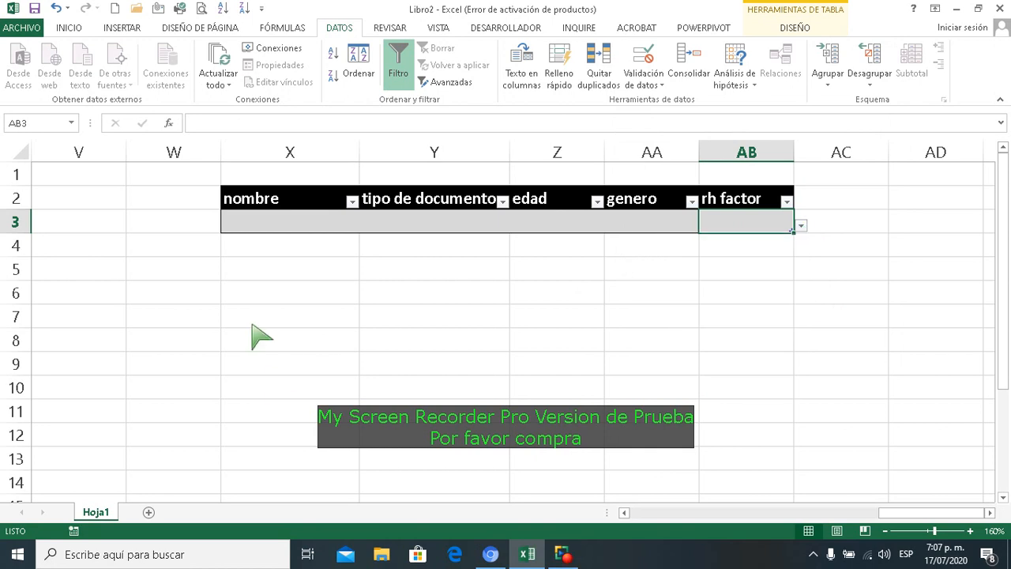
# - Enter the first person's name in X3 and choose cedula as the document type in Y3
pyautogui.click(312, 237)
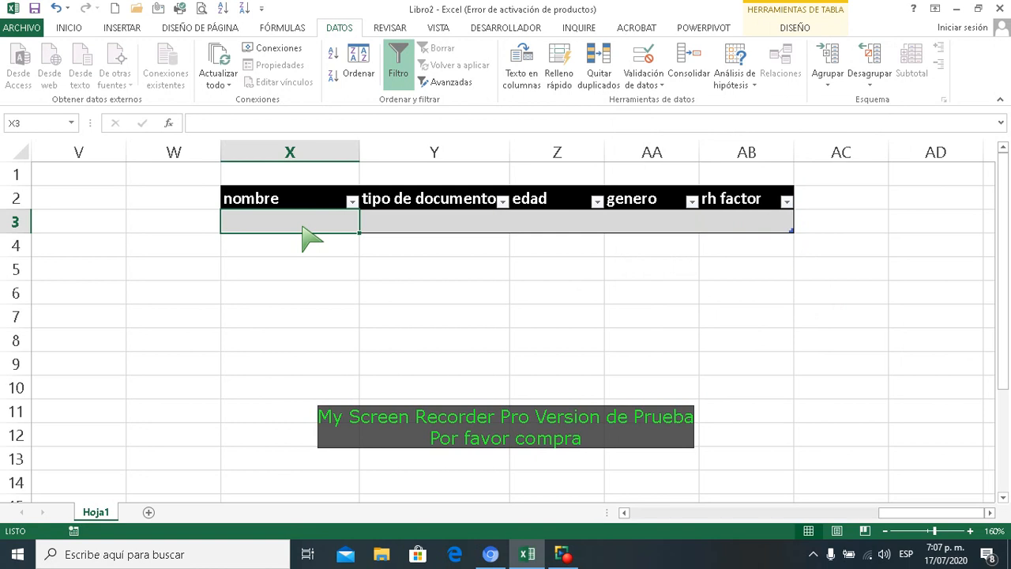
pyautogui.write('daviana')
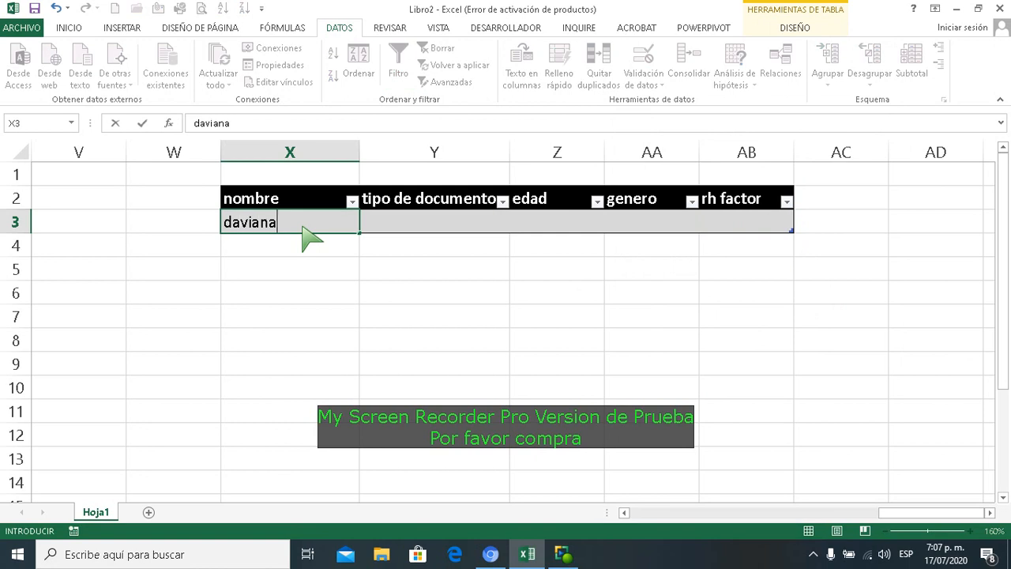
pyautogui.press('Tab')
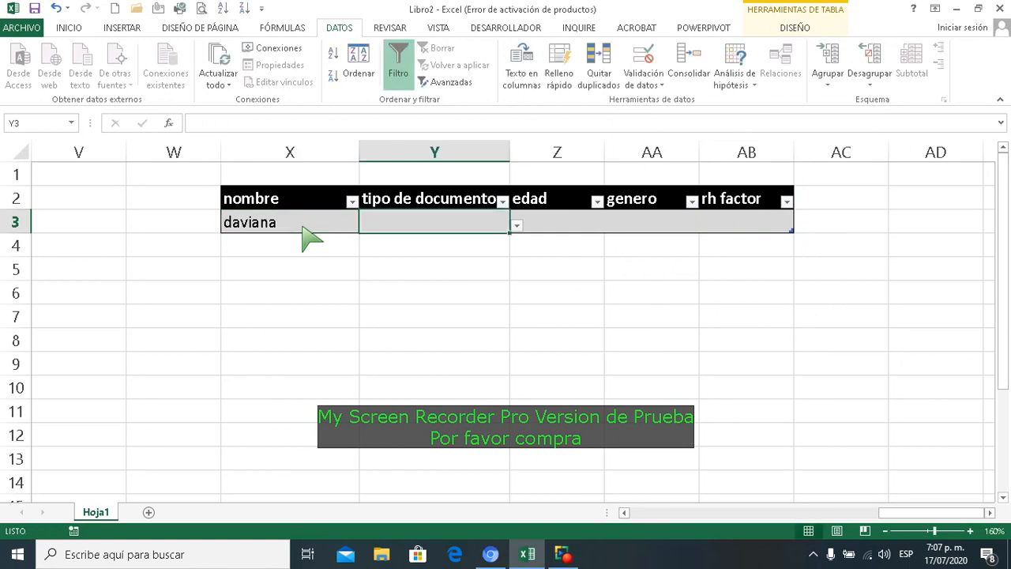
pyautogui.click(517, 225)
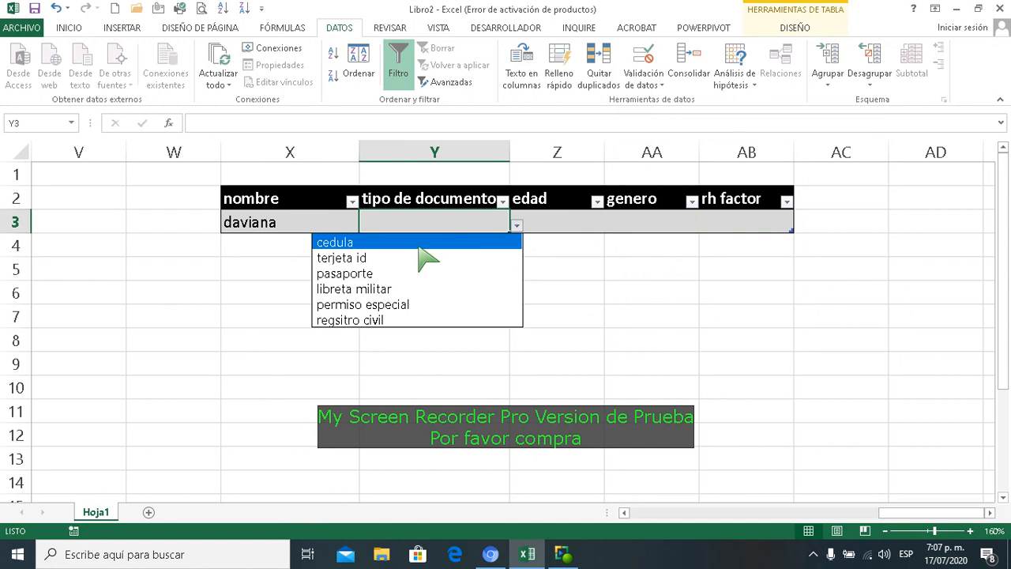
pyautogui.click(419, 247)
# - Enter 22 as the age in Z3 and choose femenino as the gender in AA3
pyautogui.click(546, 220)
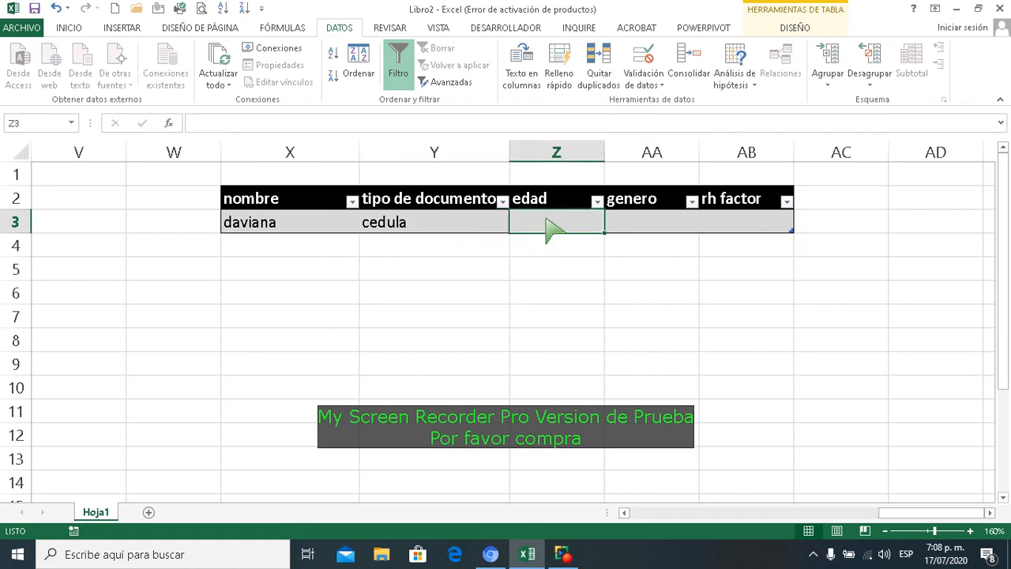
pyautogui.write('22')
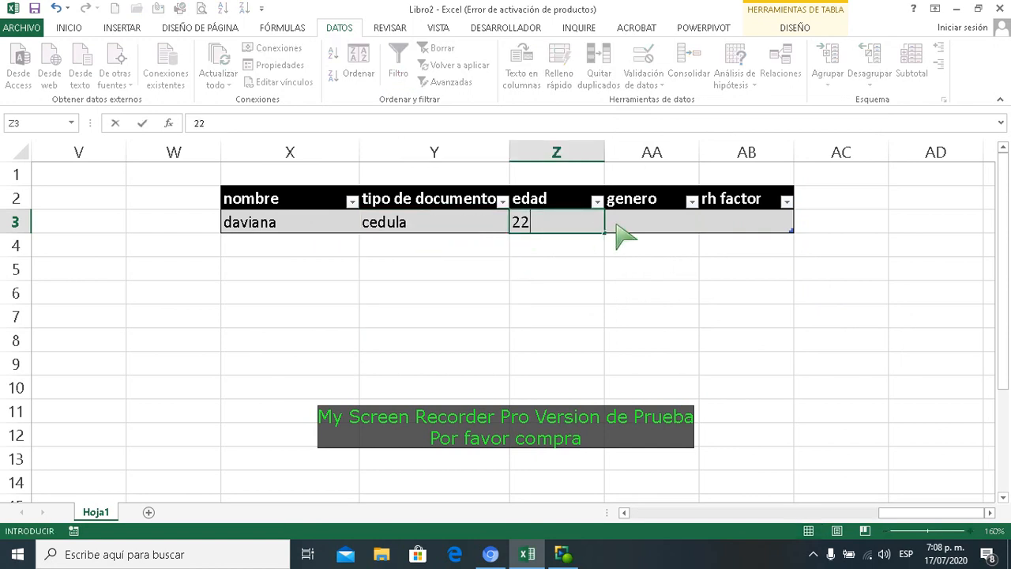
pyautogui.press('Tab')
pyautogui.click(706, 226)
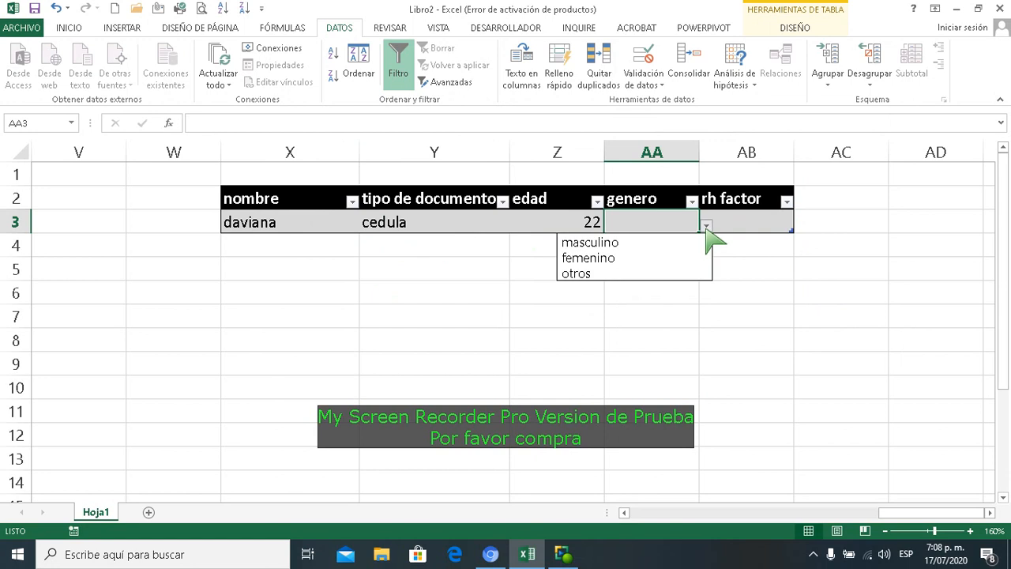
pyautogui.click(640, 260)
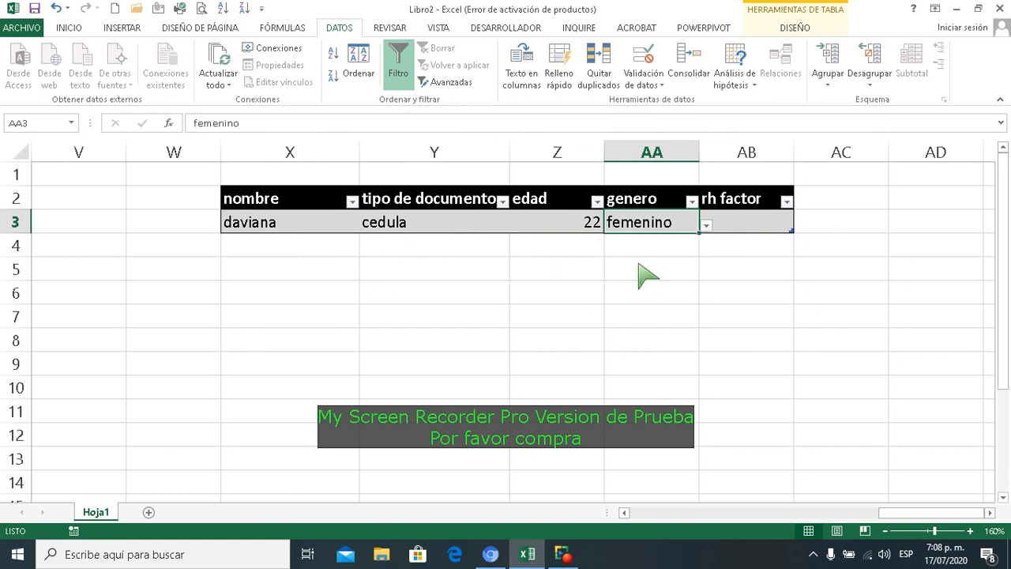
# - Choose a + from the rh factor list in AB3
pyautogui.click(741, 226)
pyautogui.click(800, 227)
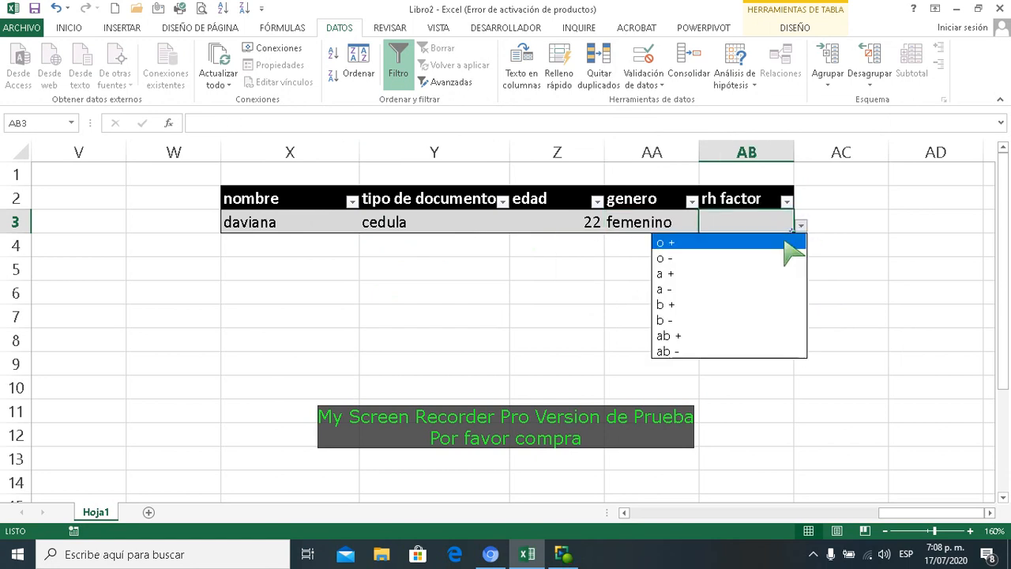
pyautogui.click(717, 279)
# - Add a second table row with the person's name in X4 and terjeta id as the document type in Y4
pyautogui.click(286, 253)
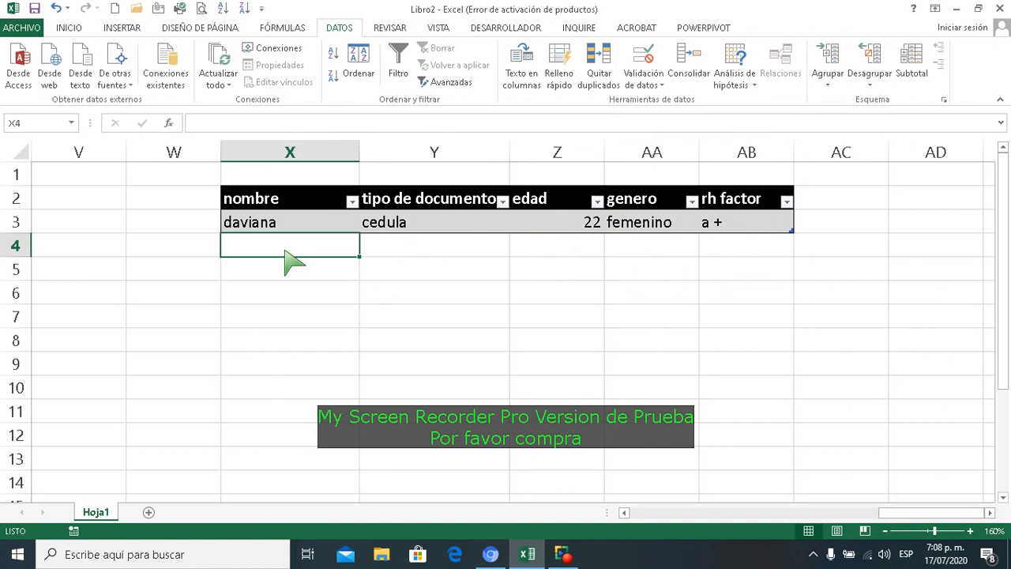
pyautogui.write('luis')
pyautogui.press('Tab')
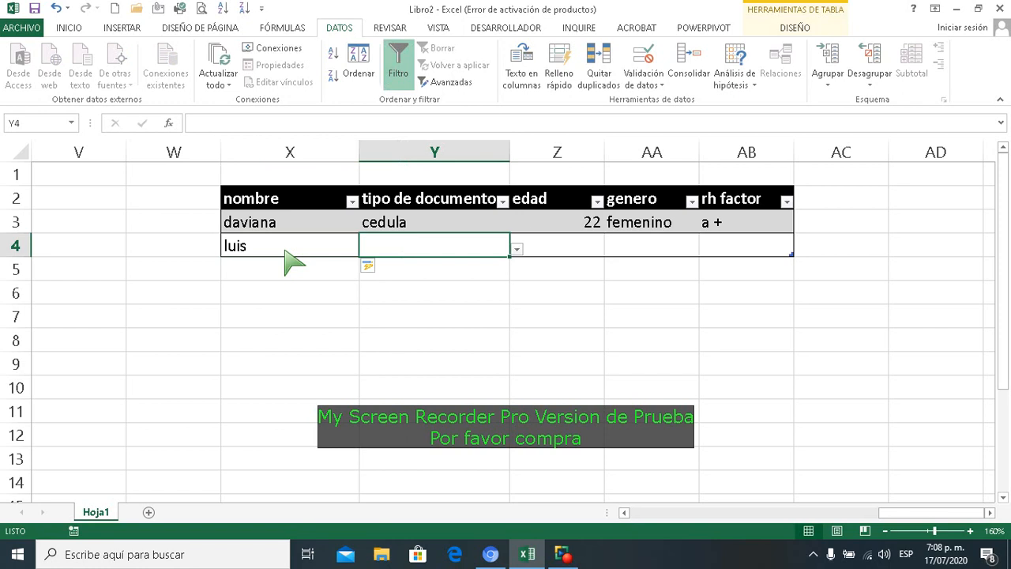
pyautogui.click(517, 250)
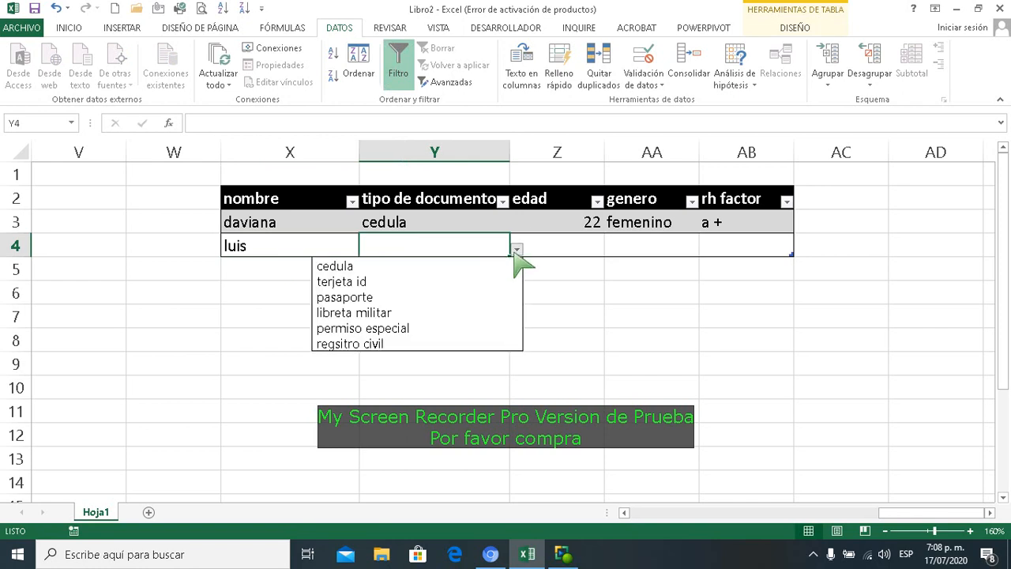
pyautogui.click(390, 284)
# - Enter 17 as the age in Z4 and choose masculino as the gender in AA4
pyautogui.click(593, 241)
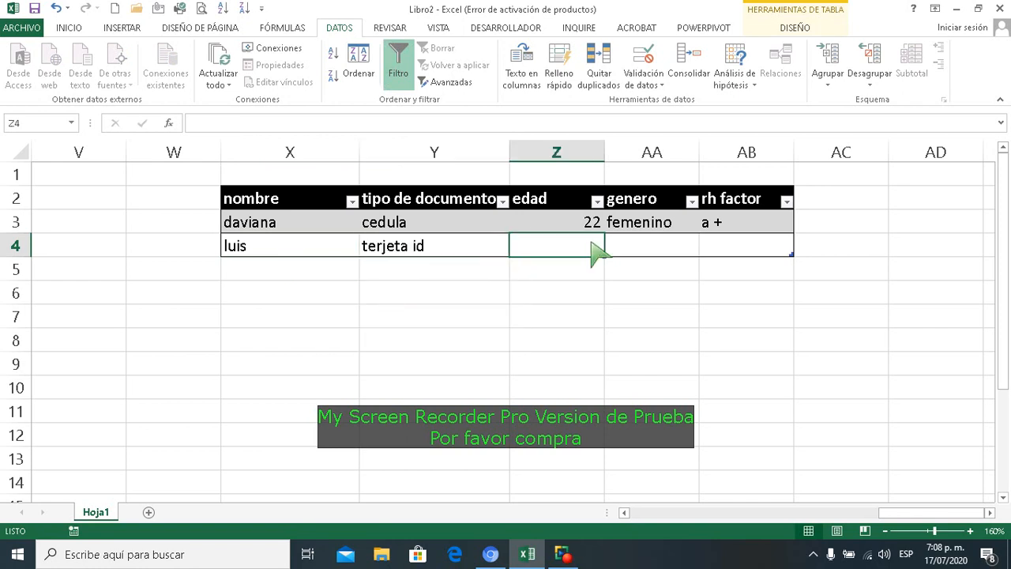
pyautogui.write('17')
pyautogui.press('Tab')
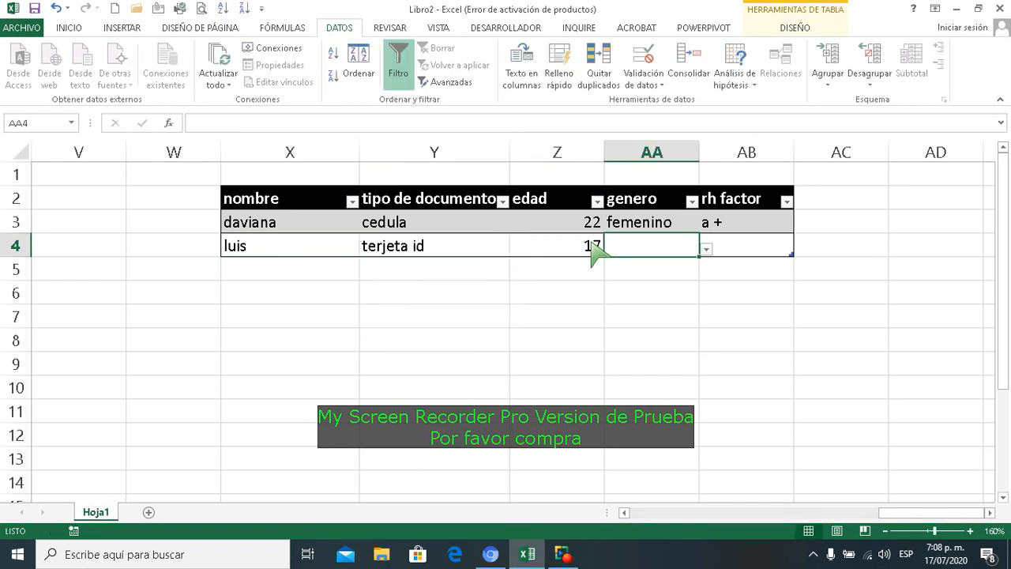
pyautogui.click(707, 246)
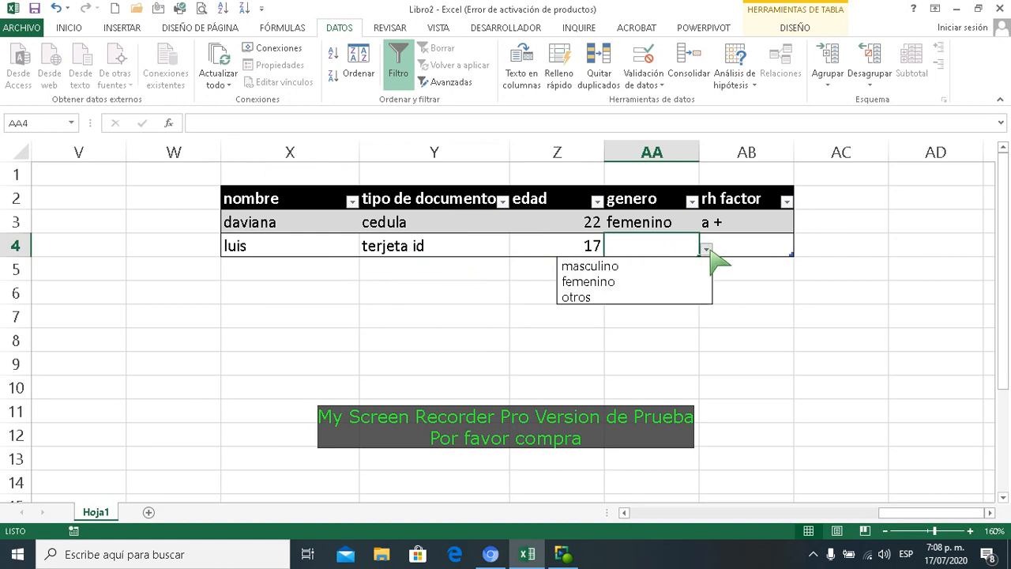
pyautogui.click(627, 268)
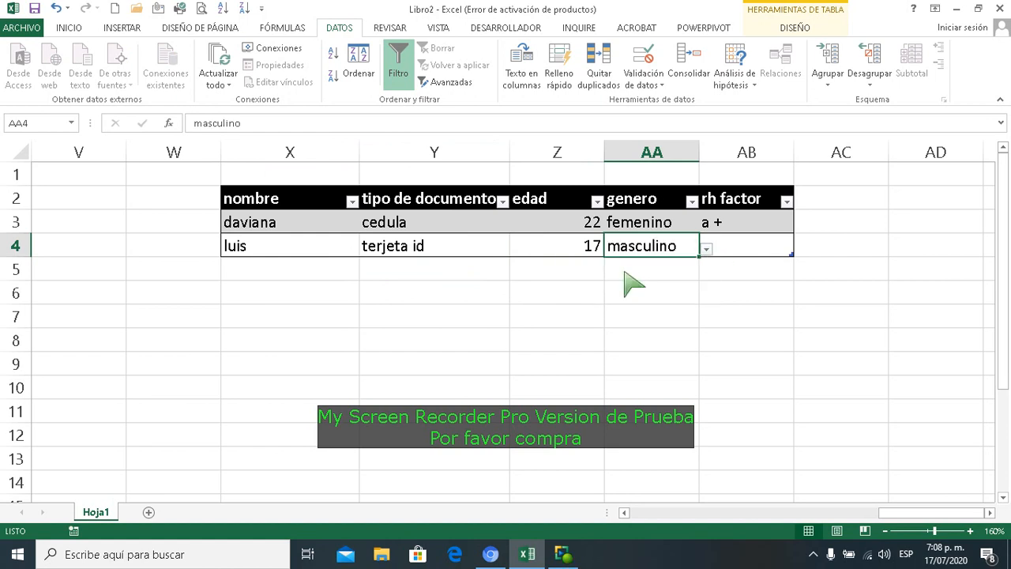
# - Choose o + from the rh factor list in AB4
pyautogui.click(736, 252)
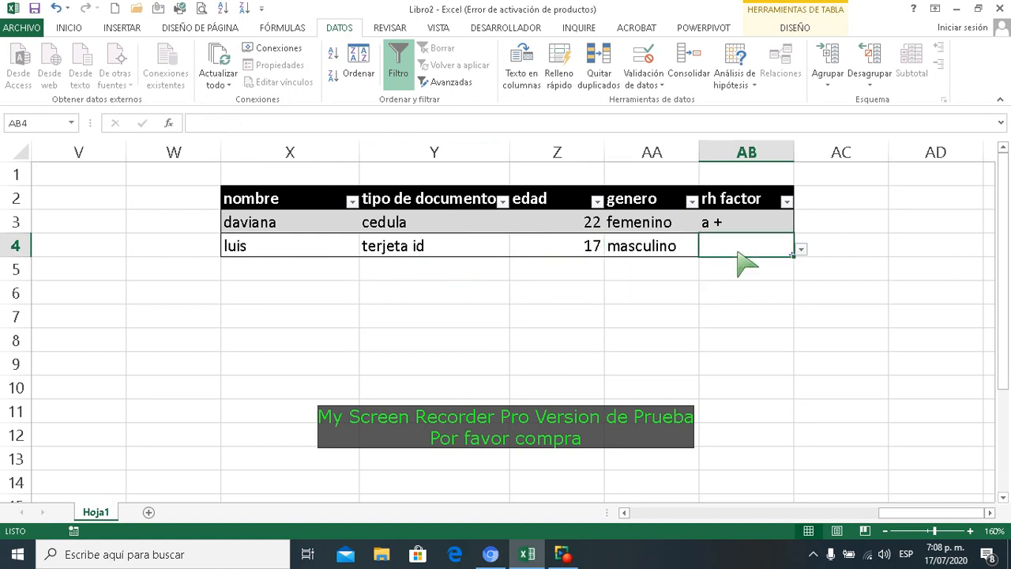
pyautogui.click(801, 249)
pyautogui.press('Up')
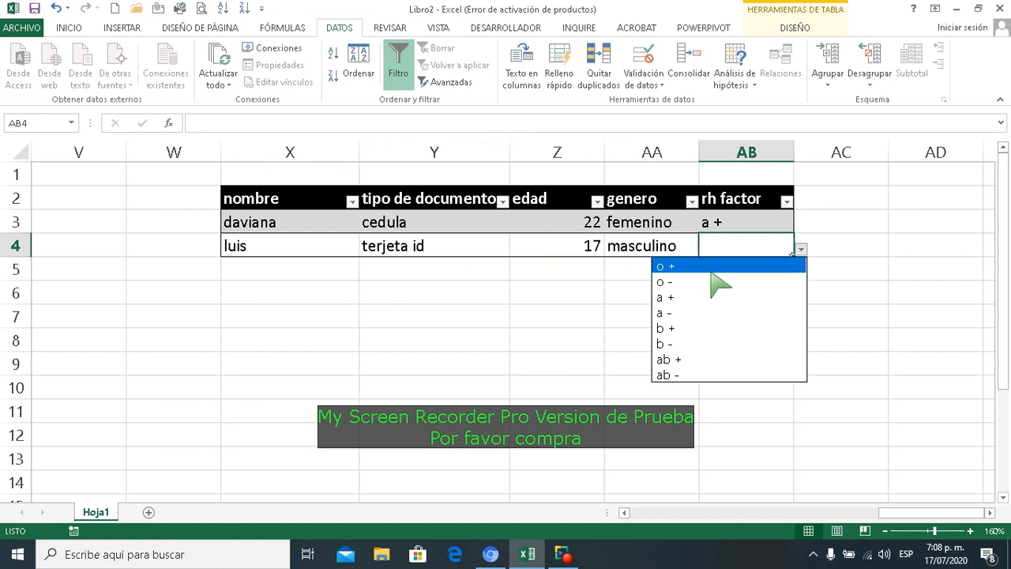
pyautogui.press('Return')
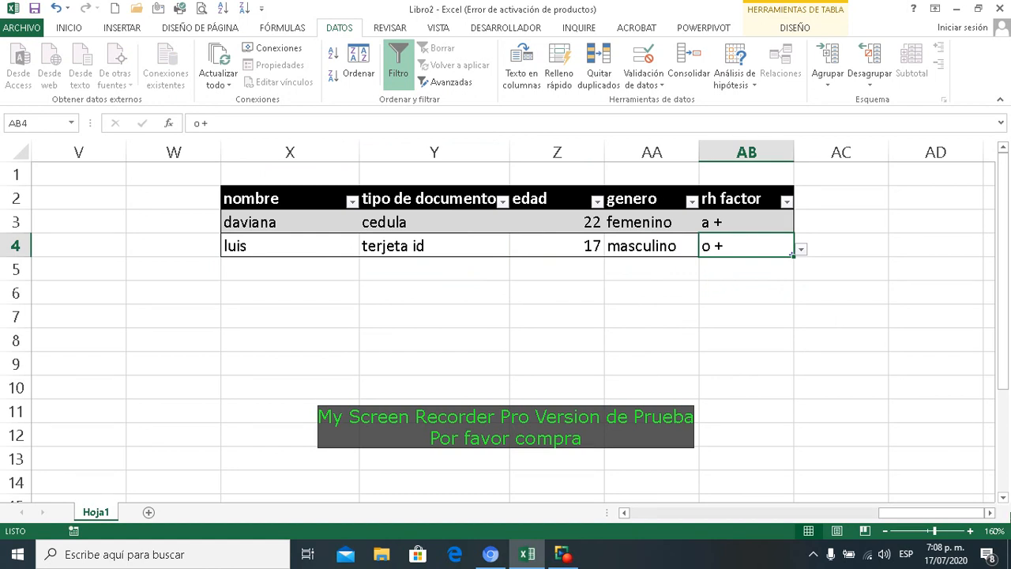
# - Enter the headings producto and precio in AF2 and AG2, in the empty area beyond the personal-data table
pyautogui.click(990, 513)
pyautogui.click(990, 512)
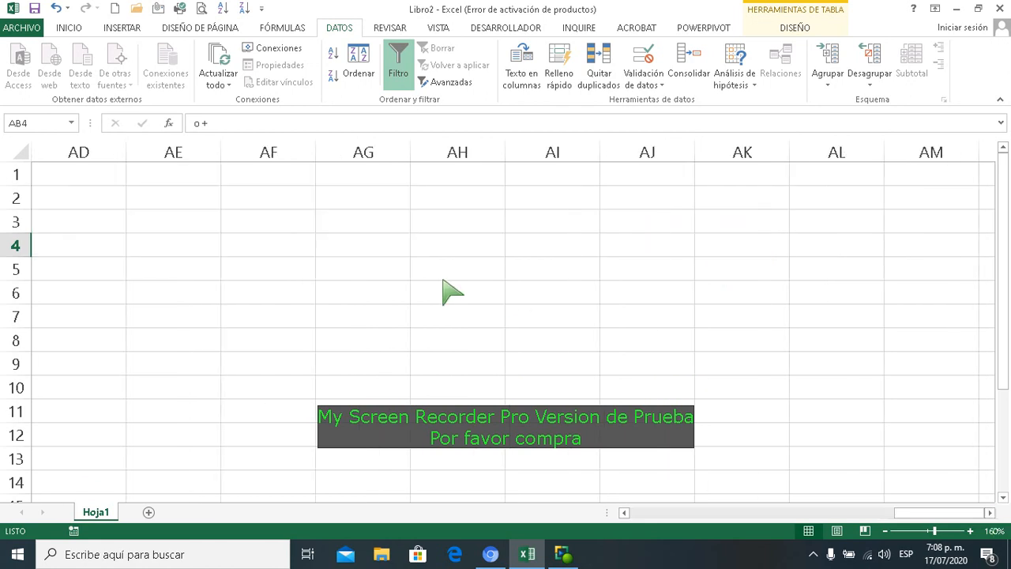
pyautogui.click(278, 199)
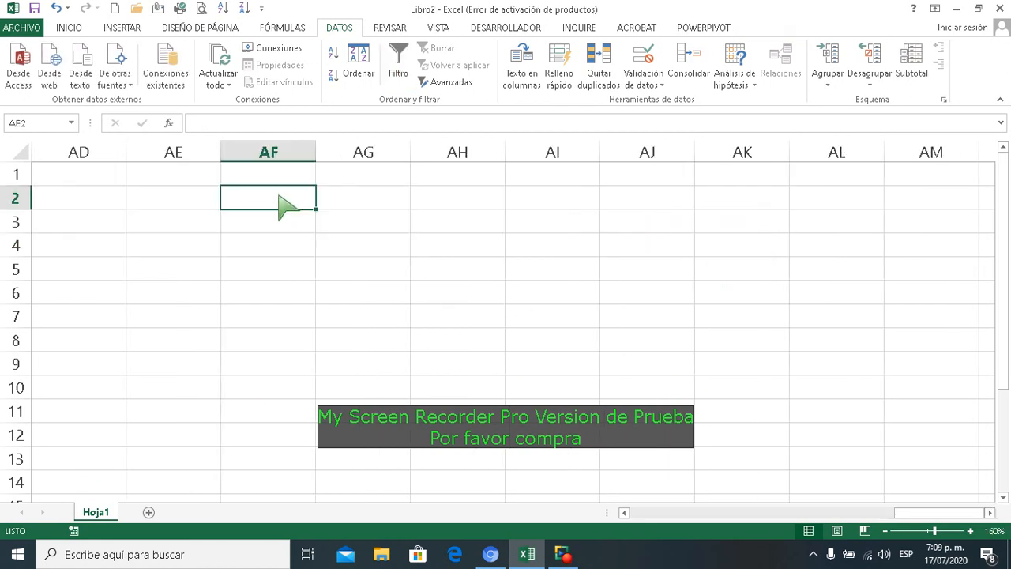
pyautogui.write('producto')
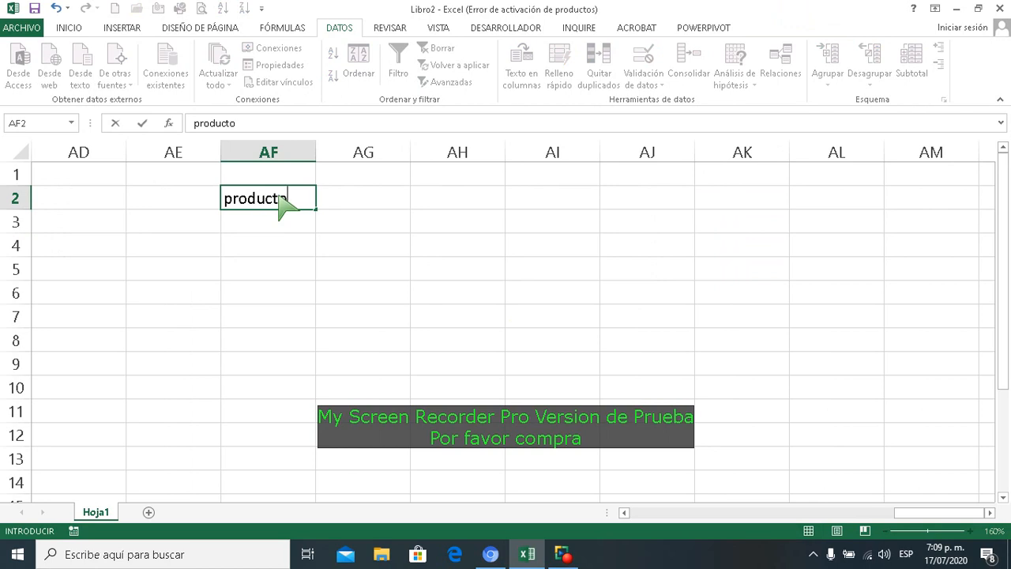
pyautogui.press('Tab')
pyautogui.write('precioq')
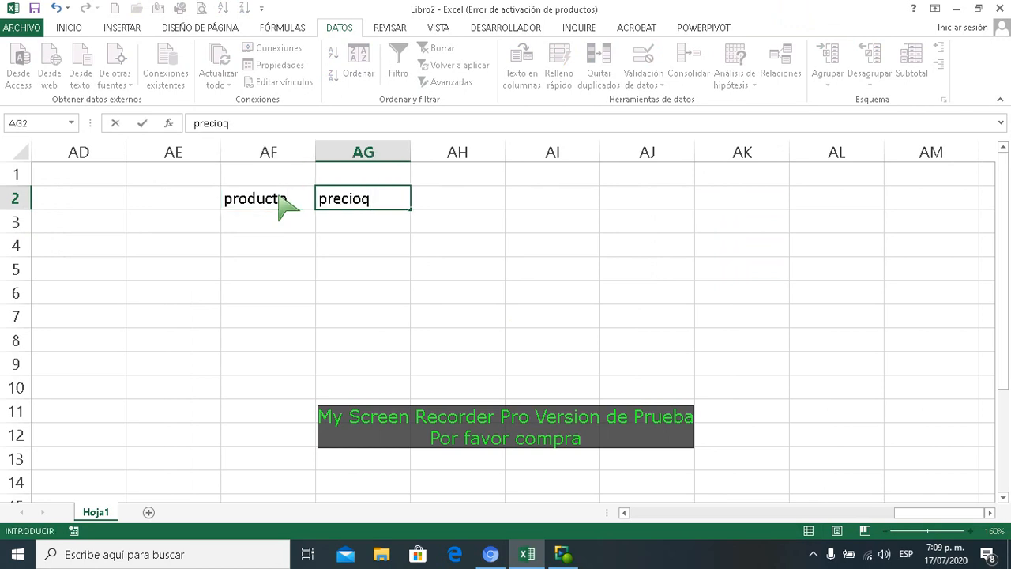
pyautogui.press('BackSpace')
pyautogui.press('Tab')
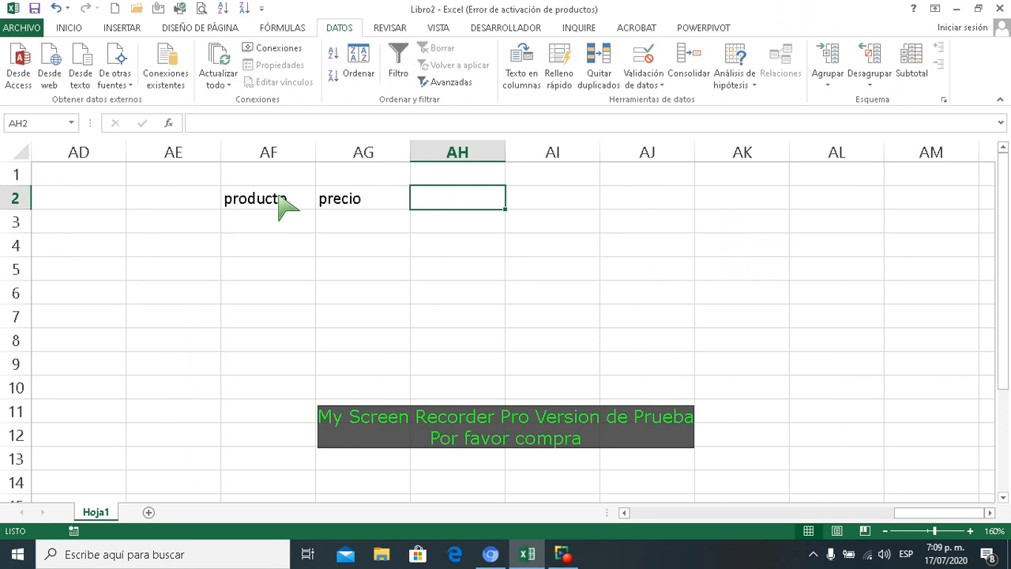
# - Enter the headings cantidad, articulo, precio and subtotal in AJ2 through AM2
pyautogui.click(624, 203)
pyautogui.write('can')
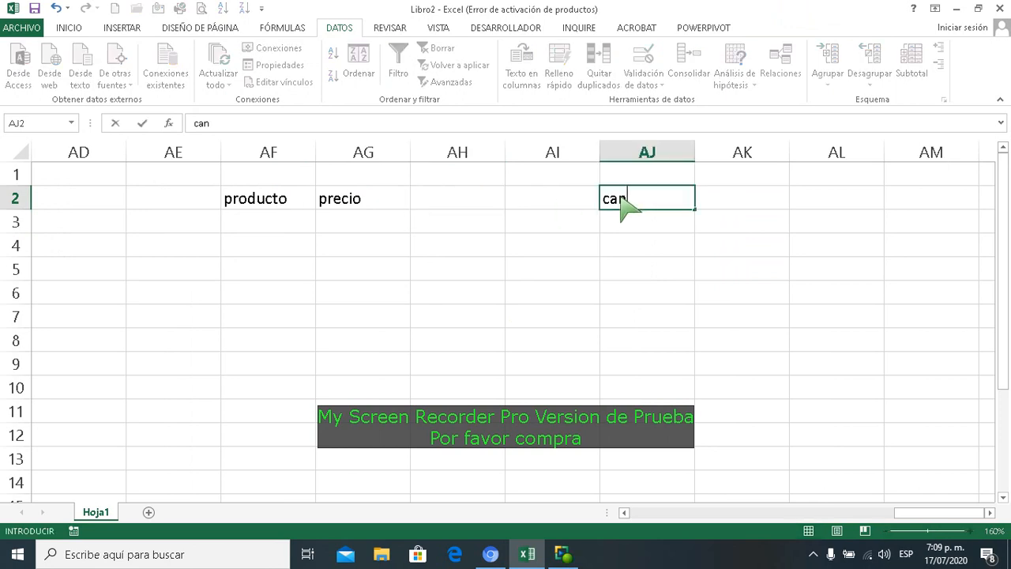
pyautogui.write('tidad')
pyautogui.press('Tab')
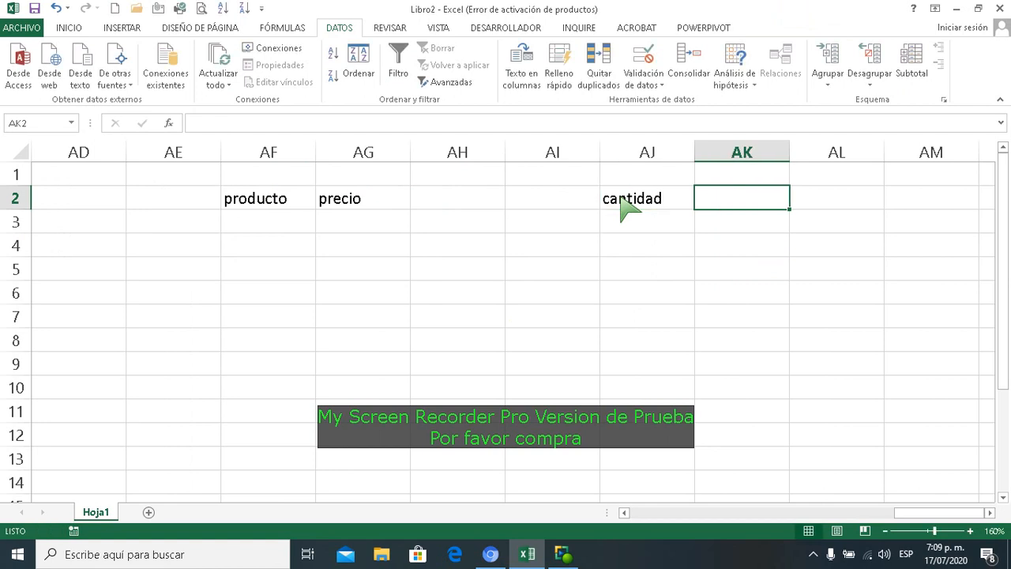
pyautogui.write('articulo')
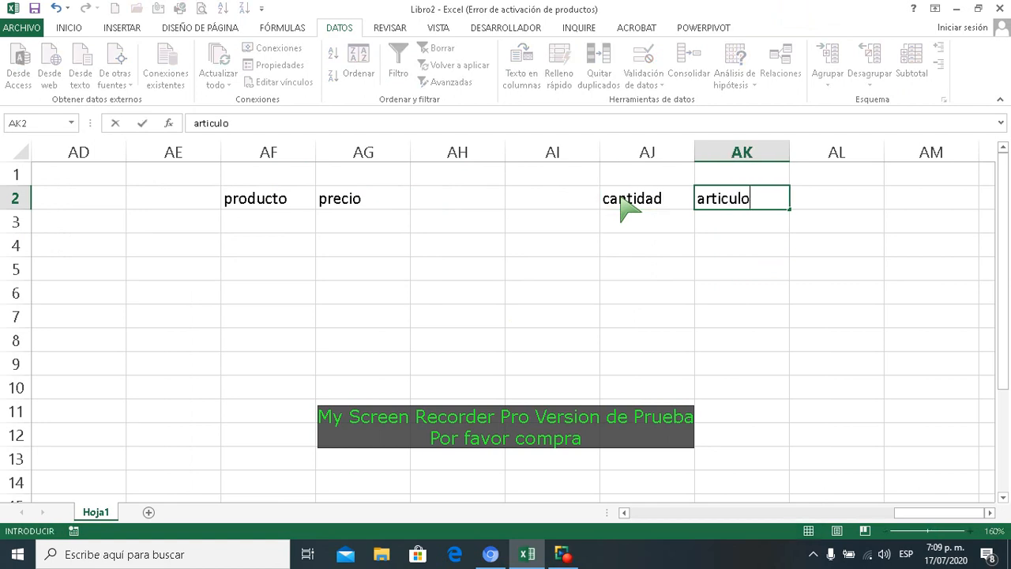
pyautogui.press('Tab')
pyautogui.write('precio')
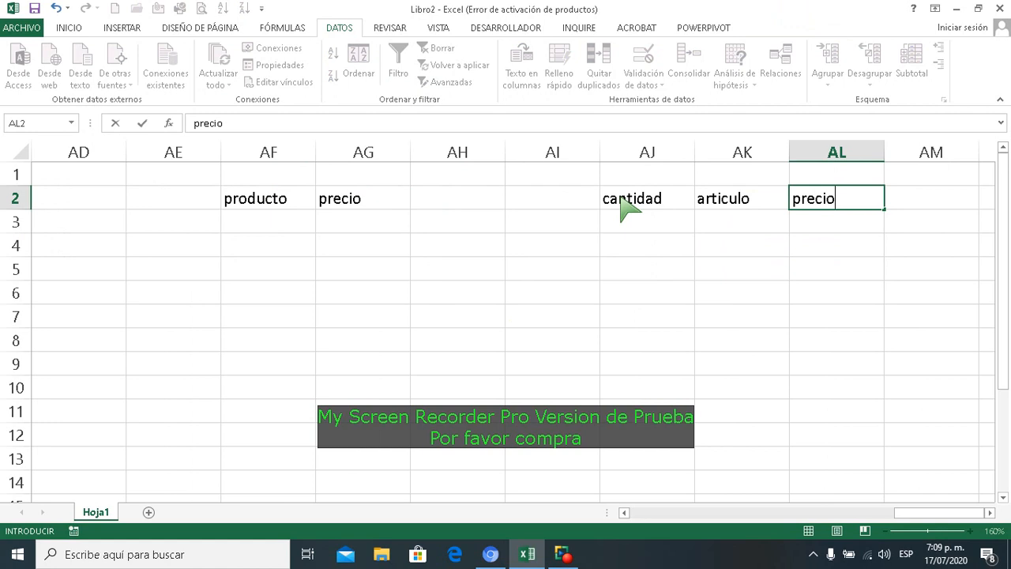
pyautogui.press('Tab')
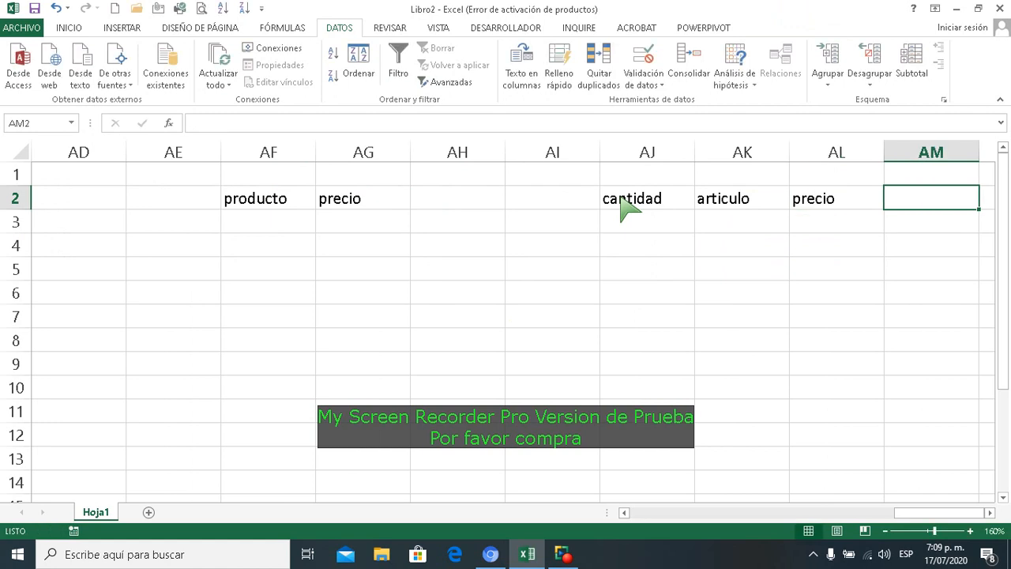
pyautogui.write('subtotal')
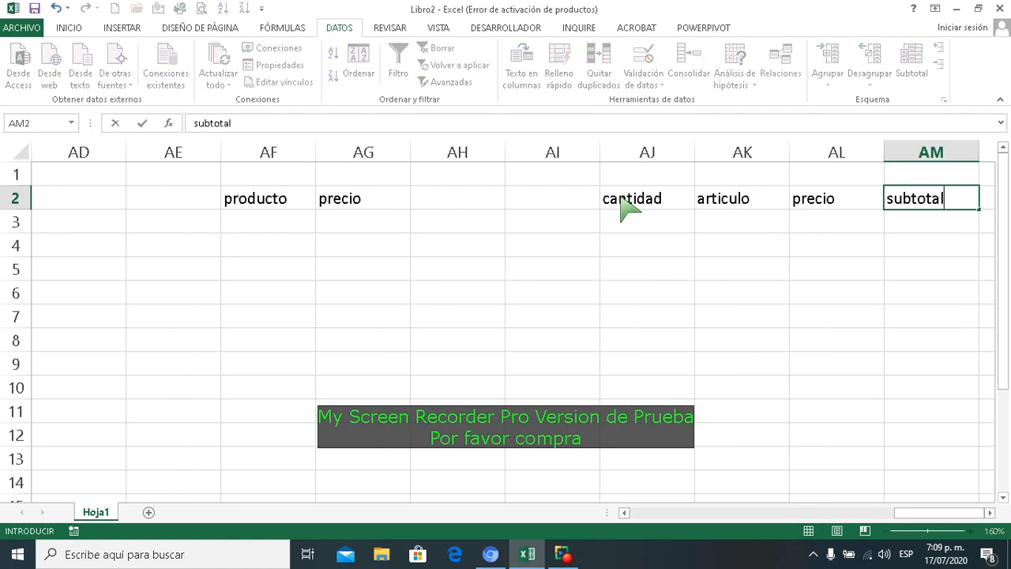
pyautogui.press('Return')
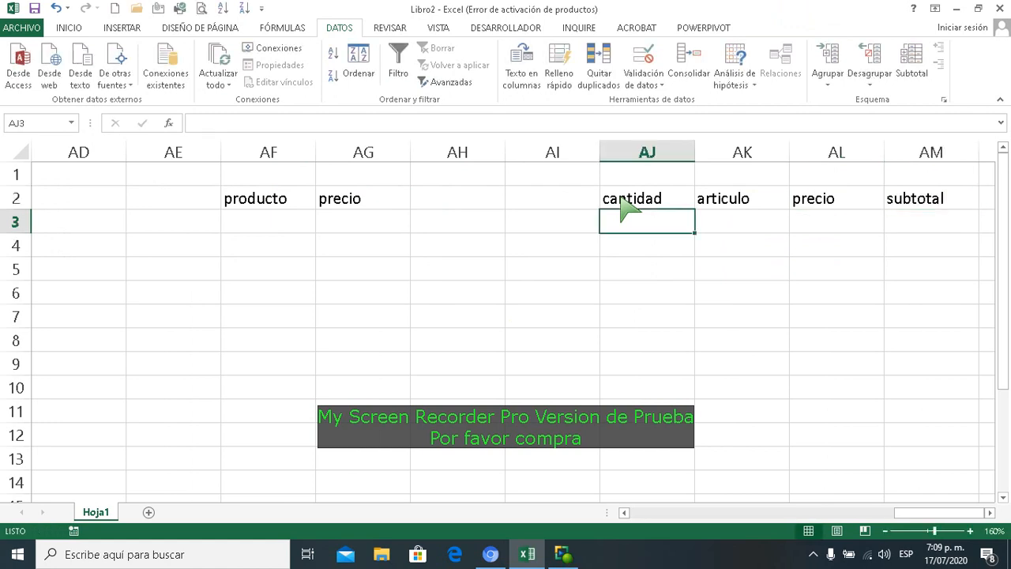
# - Convert the producto and precio headings in AF2:AG2 into a table with headers
pyautogui.moveTo(275, 200); pyautogui.dragTo(373, 212)
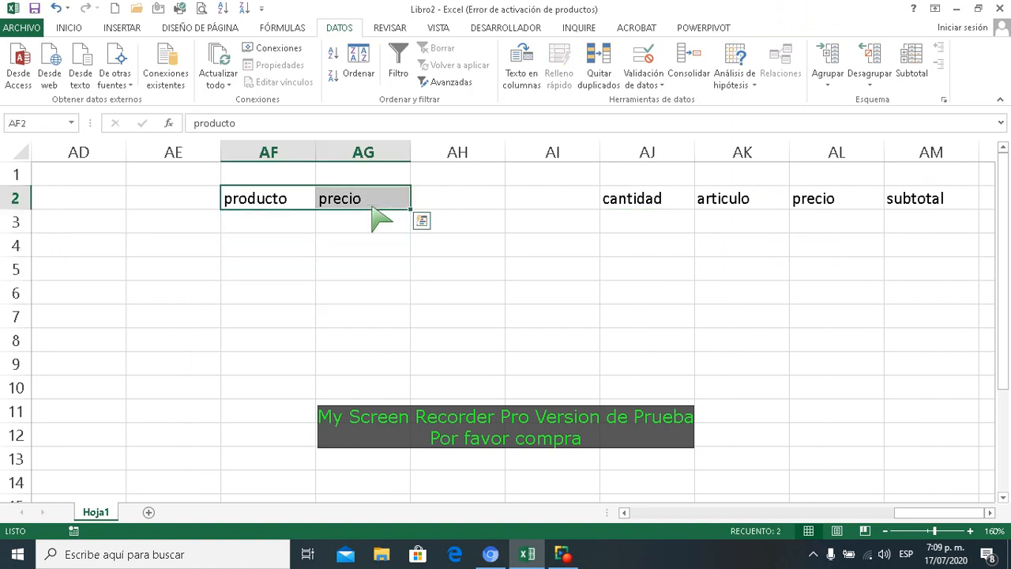
pyautogui.hotkey('ctrl', 't')
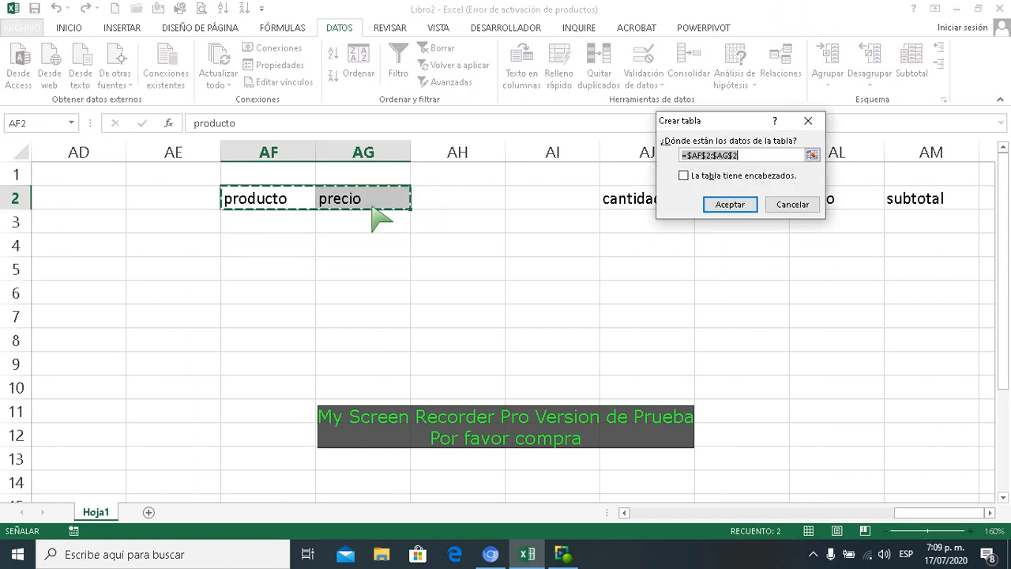
pyautogui.click(683, 175)
pyautogui.click(729, 205)
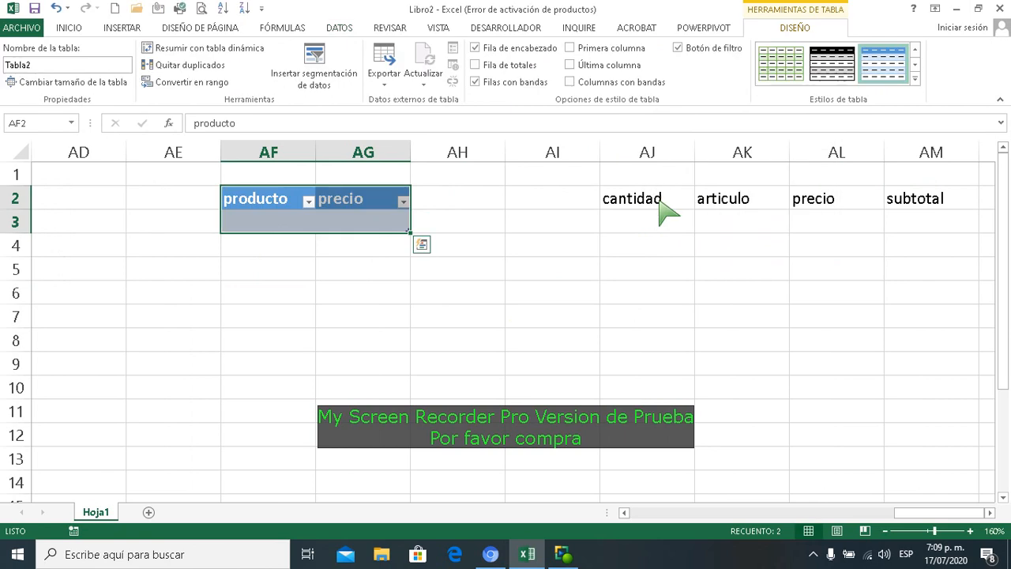
# - Convert the sales headings in AJ2:AM2 into a table with headers
pyautogui.moveTo(660, 200); pyautogui.dragTo(908, 208)
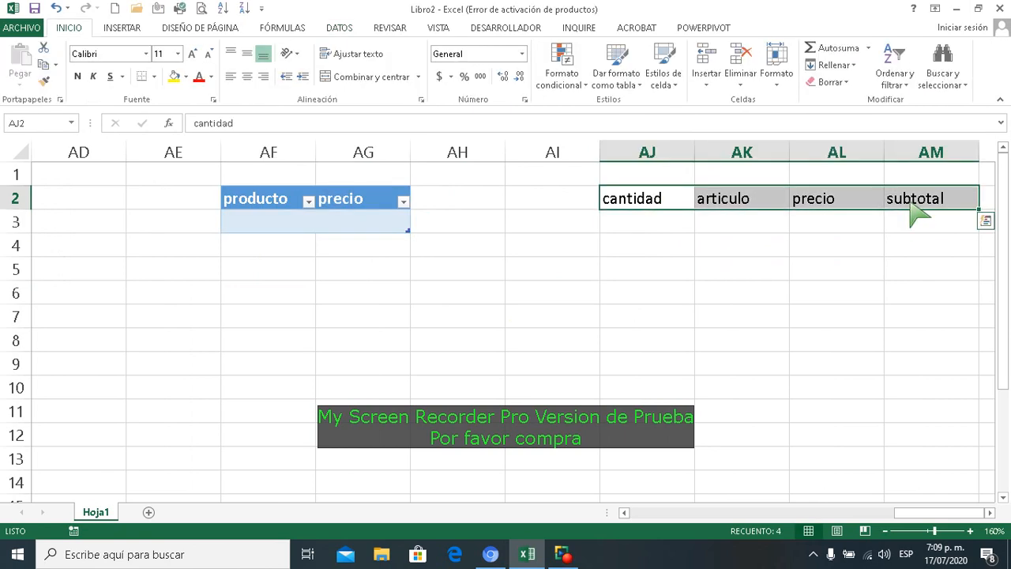
pyautogui.hotkey('ctrl', 't')
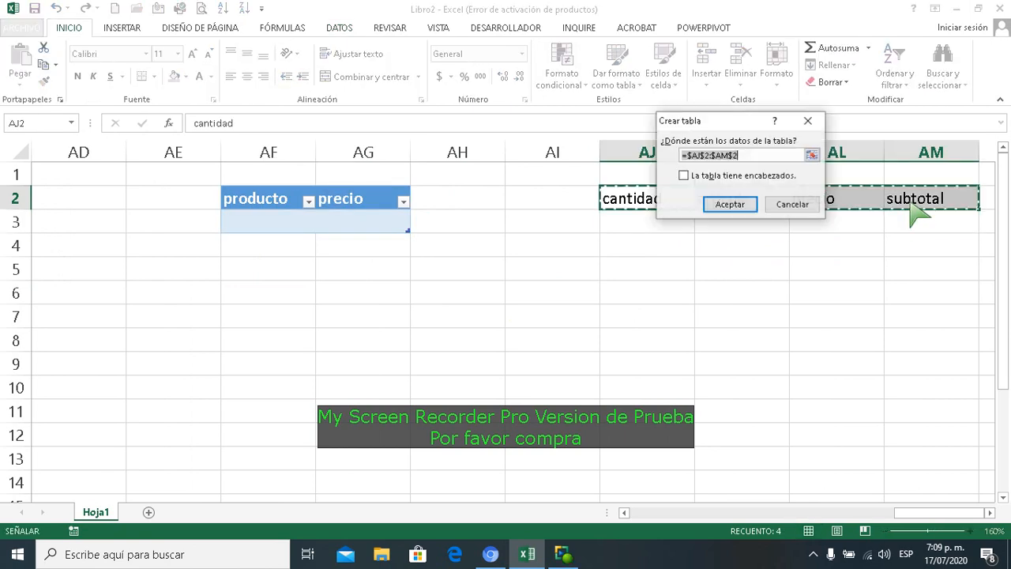
pyautogui.click(683, 175)
pyautogui.click(728, 207)
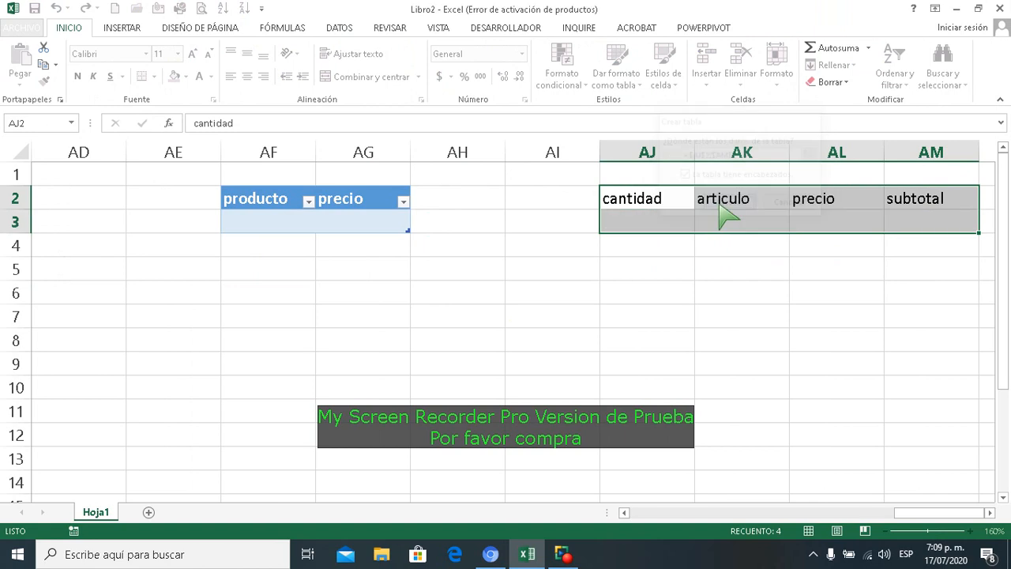
pyautogui.click(646, 335)
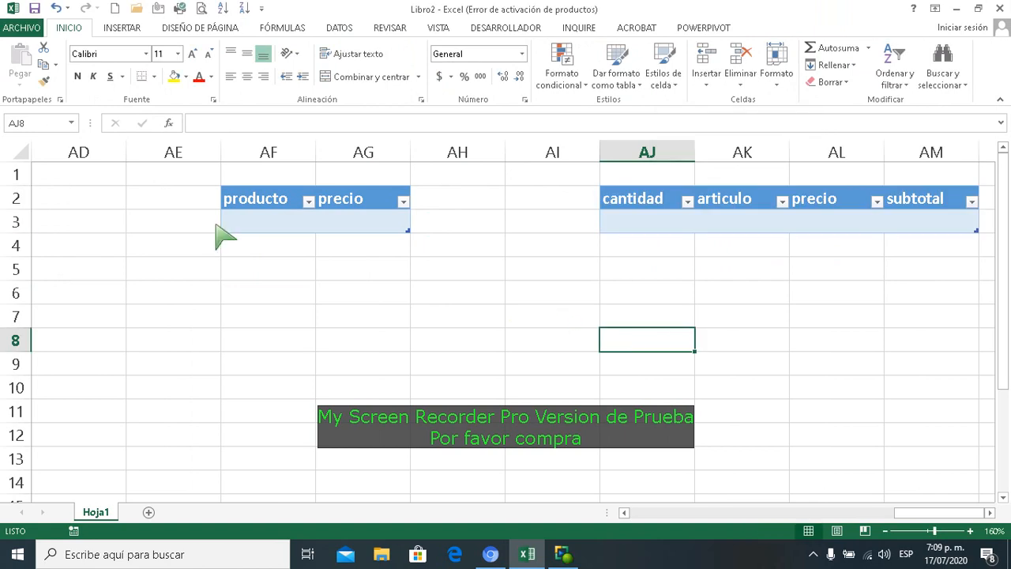
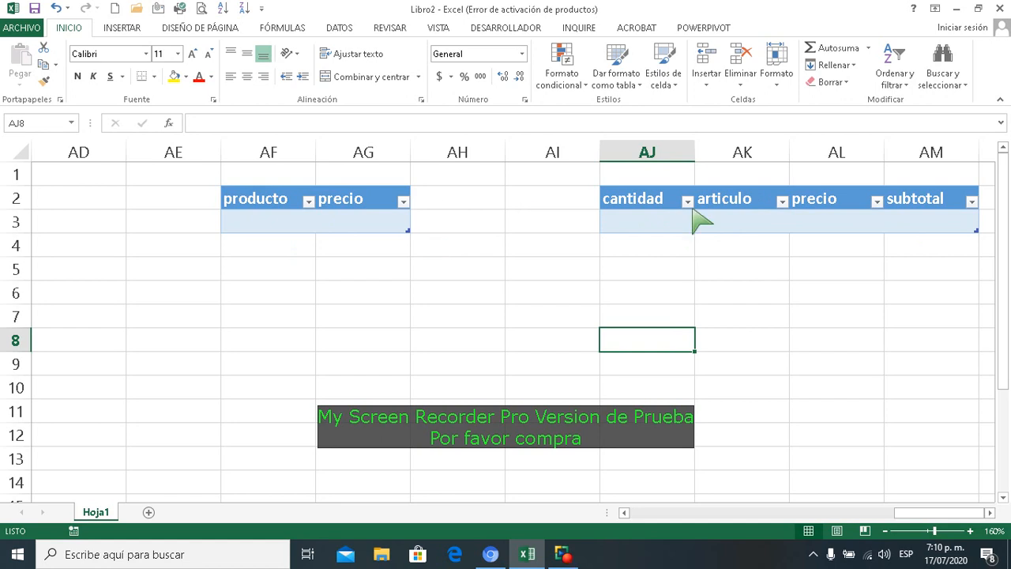
# - Begin a SI.ERROR formula in AL3 with a nested BUSCARV that uses the articulo cell AK3 as its lookup value
pyautogui.click(831, 229)
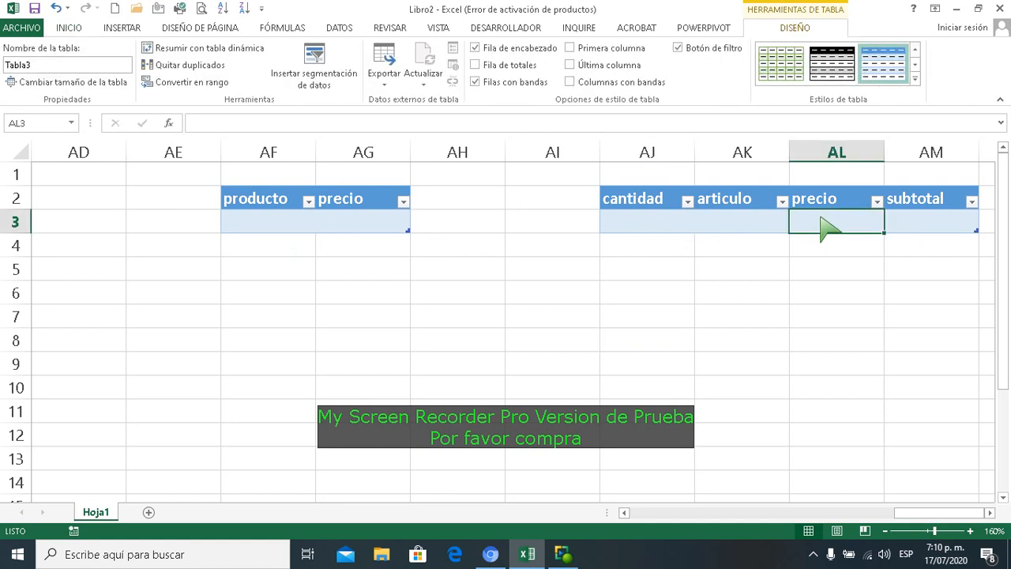
pyautogui.write('=')
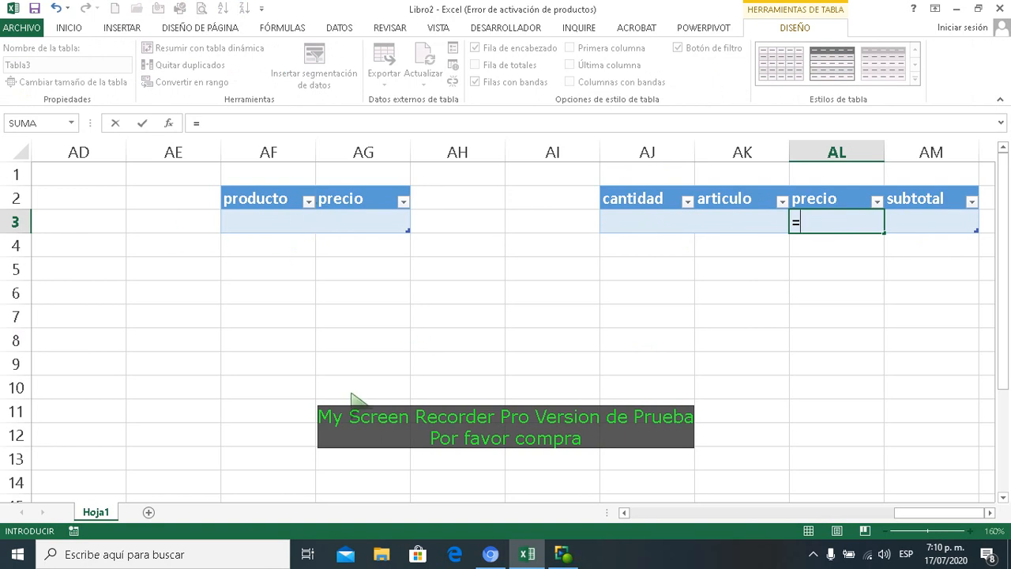
pyautogui.write('si')
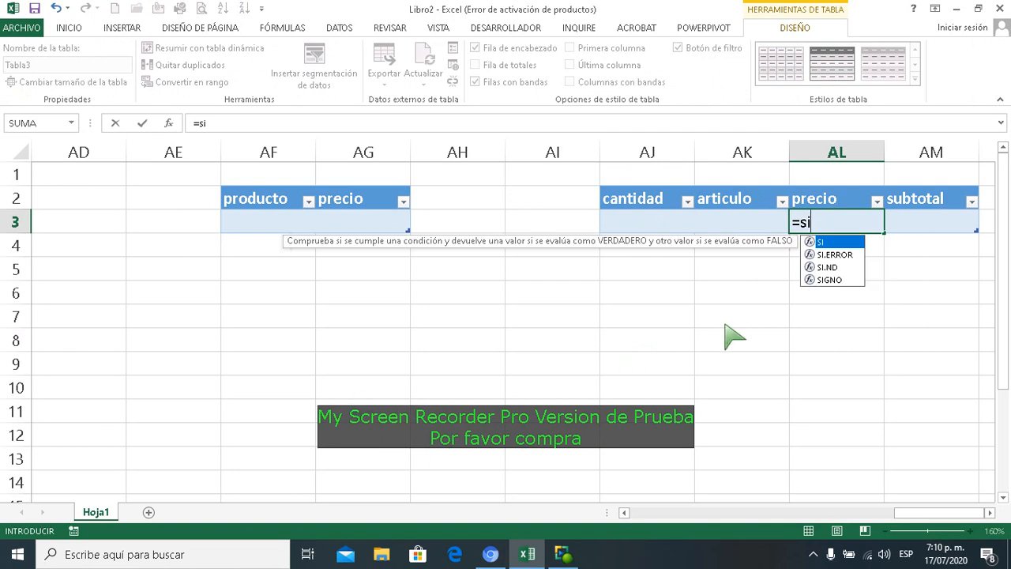
pyautogui.doubleClick(833, 255)
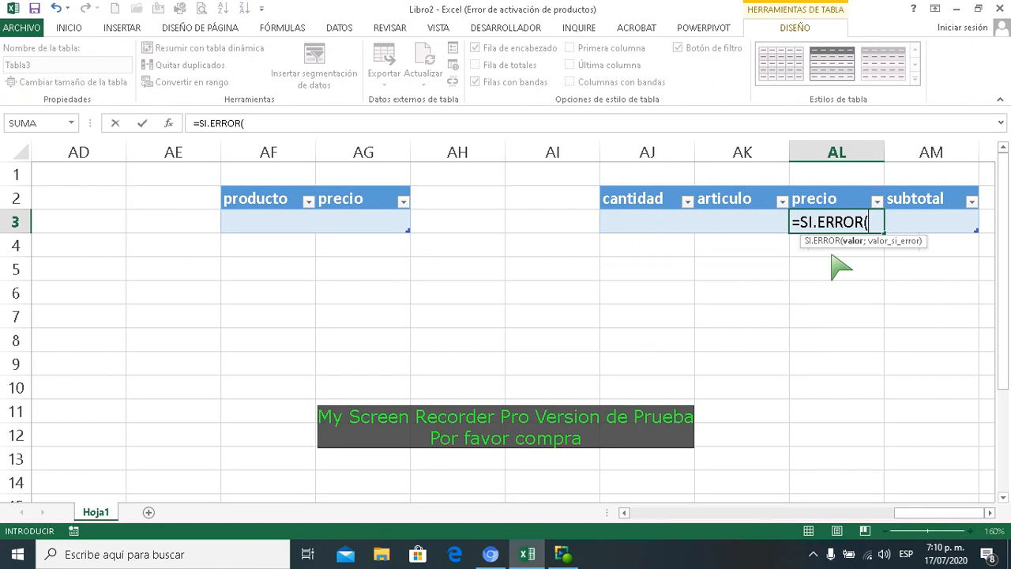
pyautogui.write('buscar')
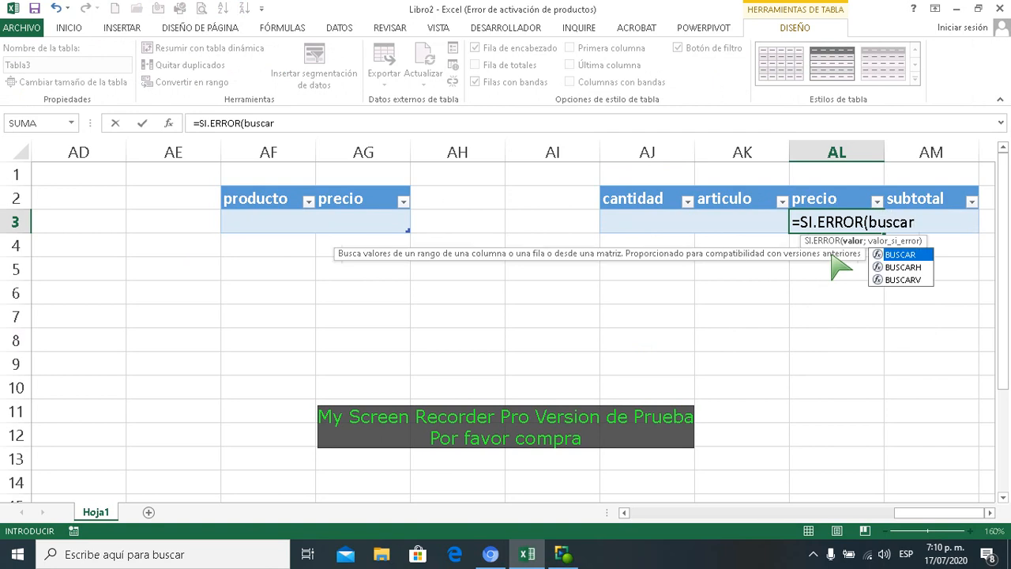
pyautogui.doubleClick(905, 279)
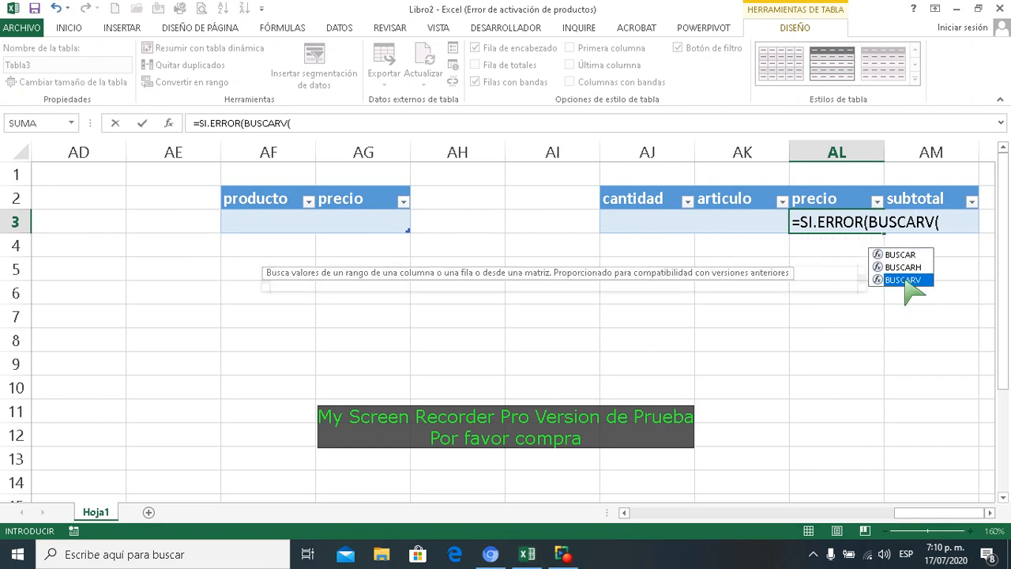
pyautogui.click(989, 514)
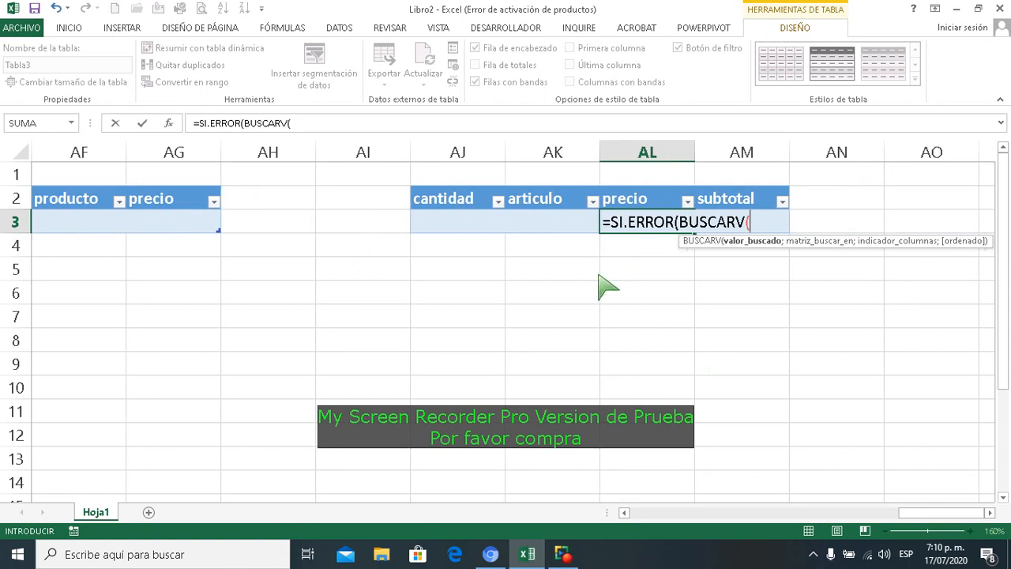
pyautogui.click(567, 229)
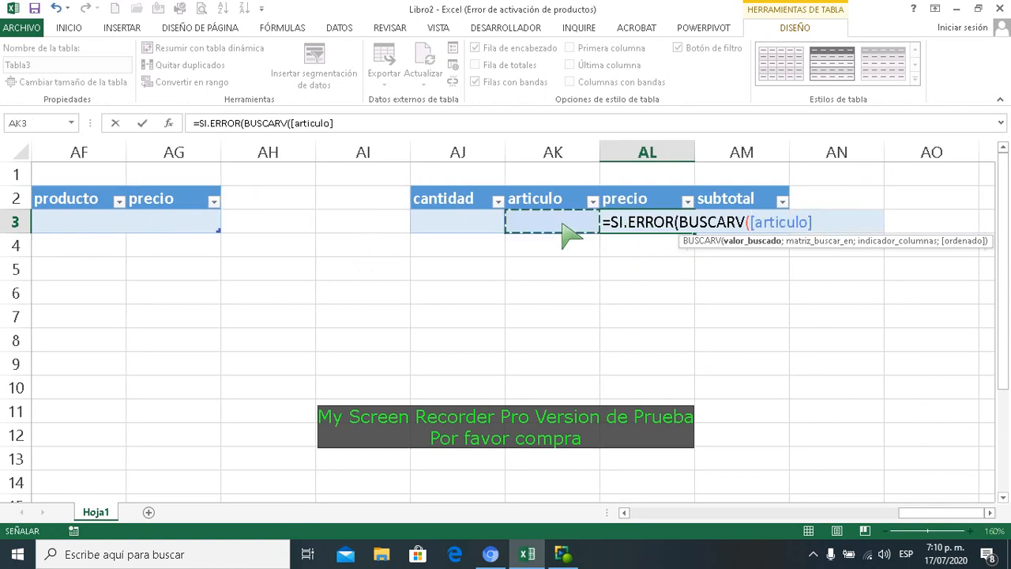
# - Complete the BUSCARV arguments with the whole product table Tabla2[#Todo], column 2 and FALSO for an exact match
pyautogui.write(';')
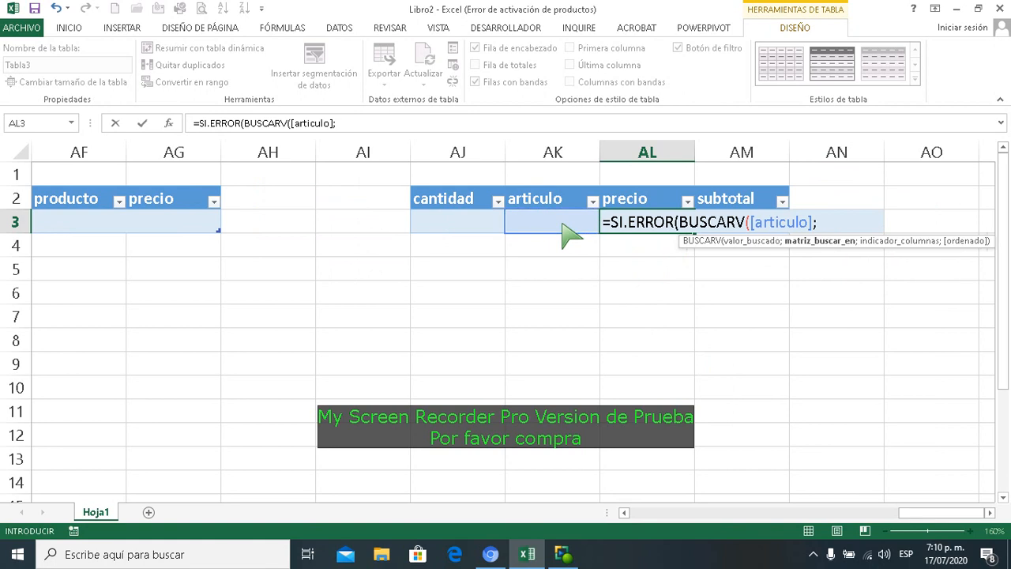
pyautogui.moveTo(85, 199); pyautogui.dragTo(170, 223)
pyautogui.write(';2;')
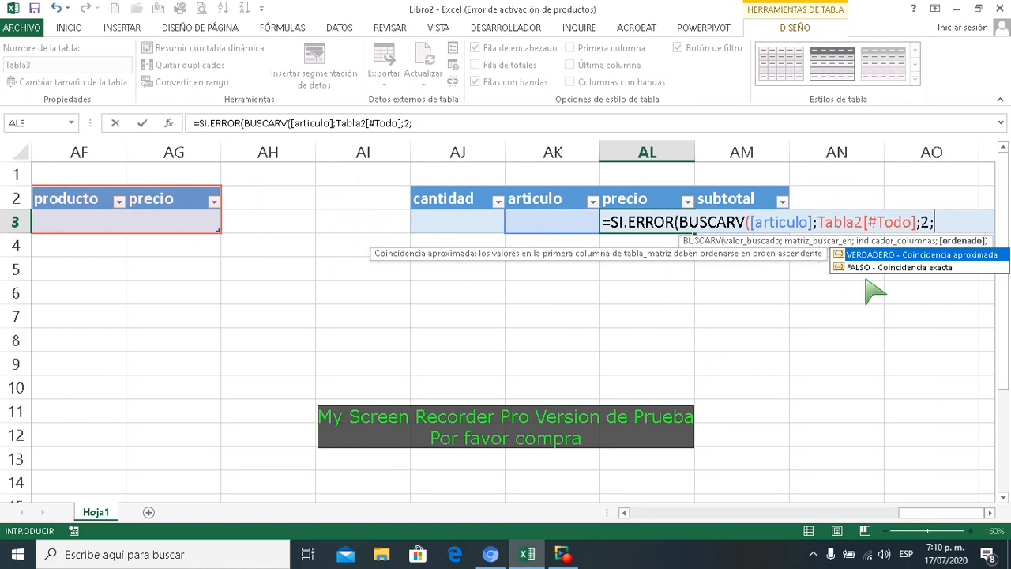
pyautogui.click(911, 267)
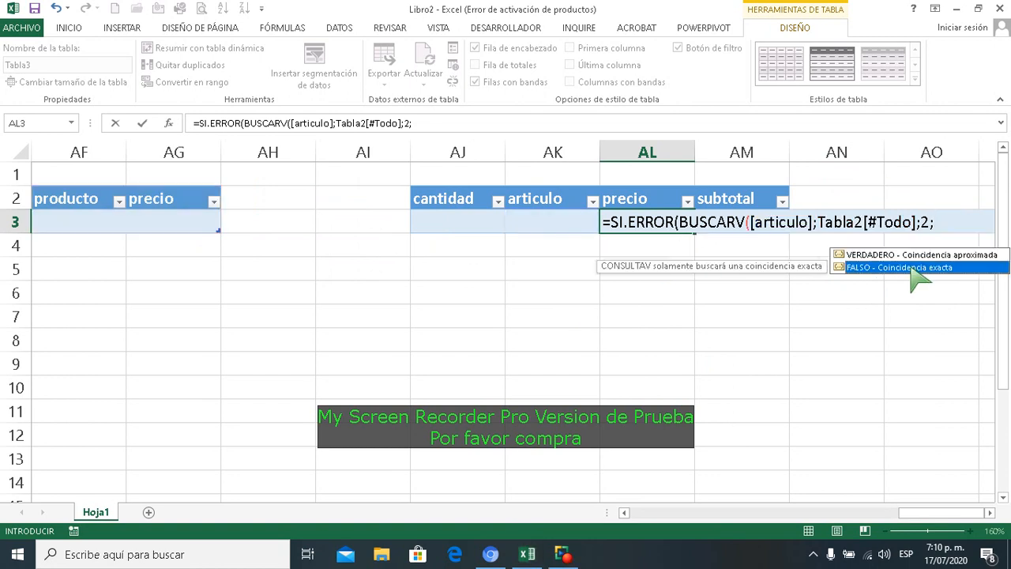
pyautogui.doubleClick(910, 269)
pyautogui.write(')')
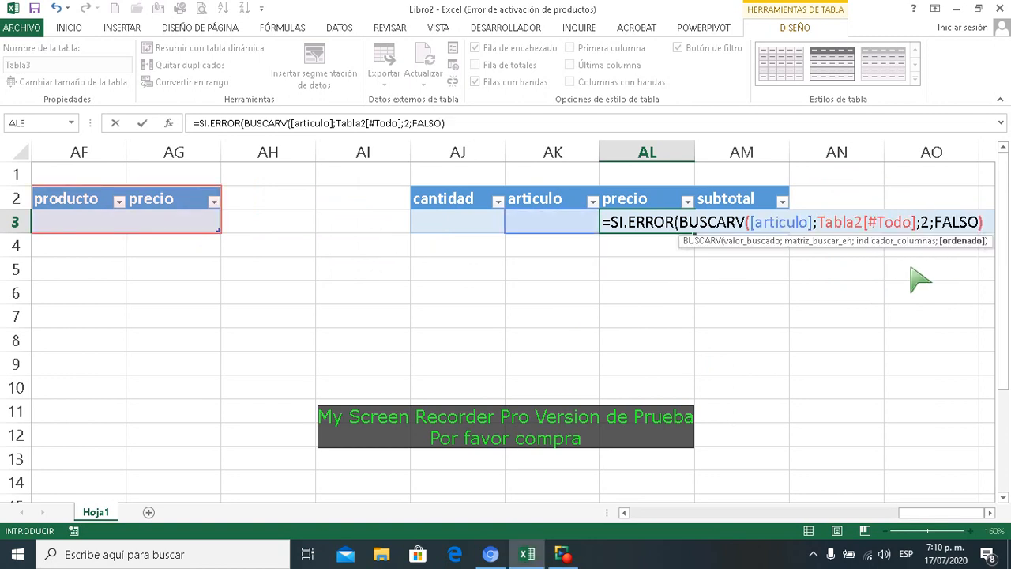
# - Finish the SI.ERROR formula in AL3 with empty text "" as the error value and enter it
pyautogui.write(';')
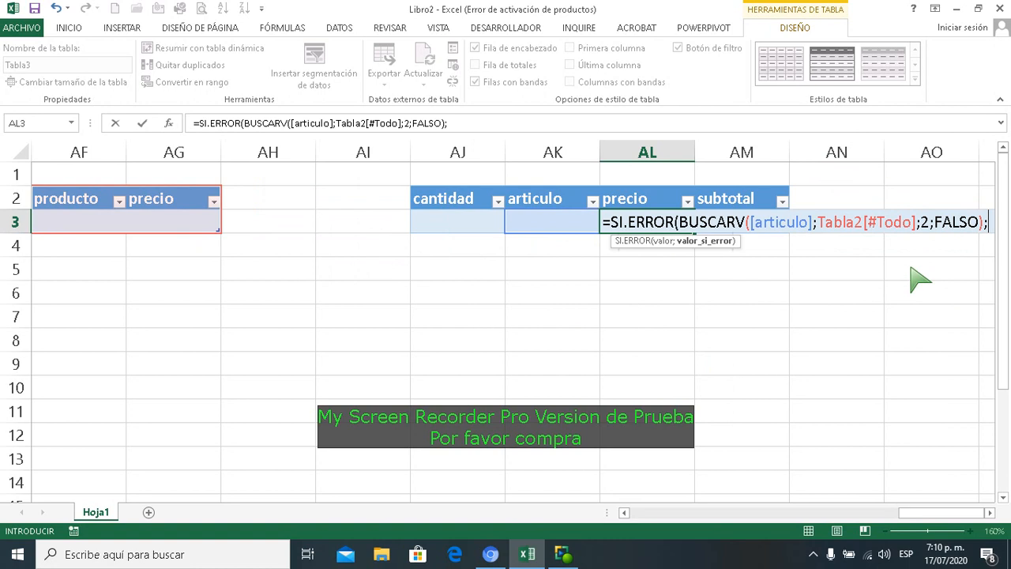
pyautogui.write('""')
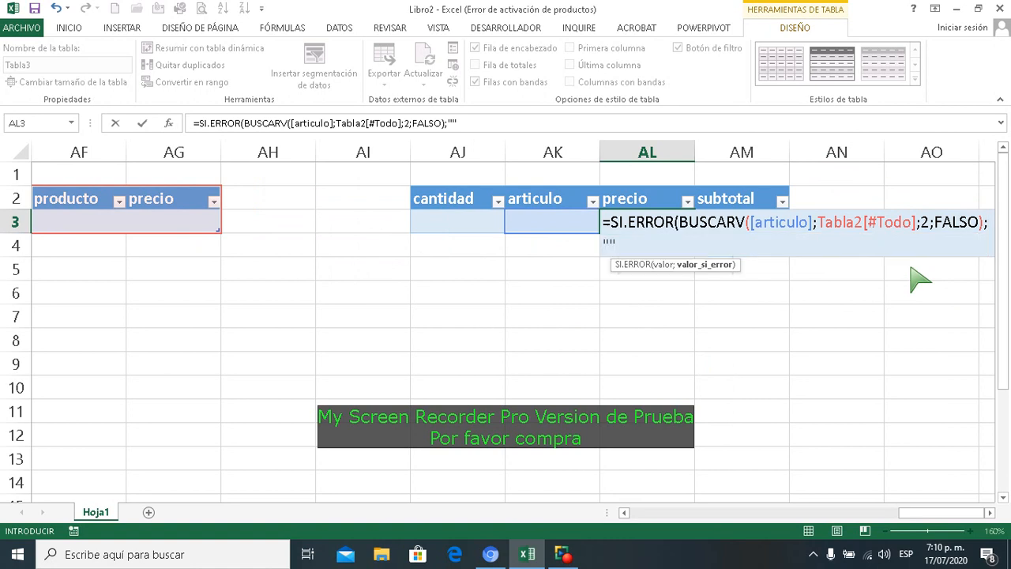
pyautogui.write(')')
pyautogui.click(989, 512)
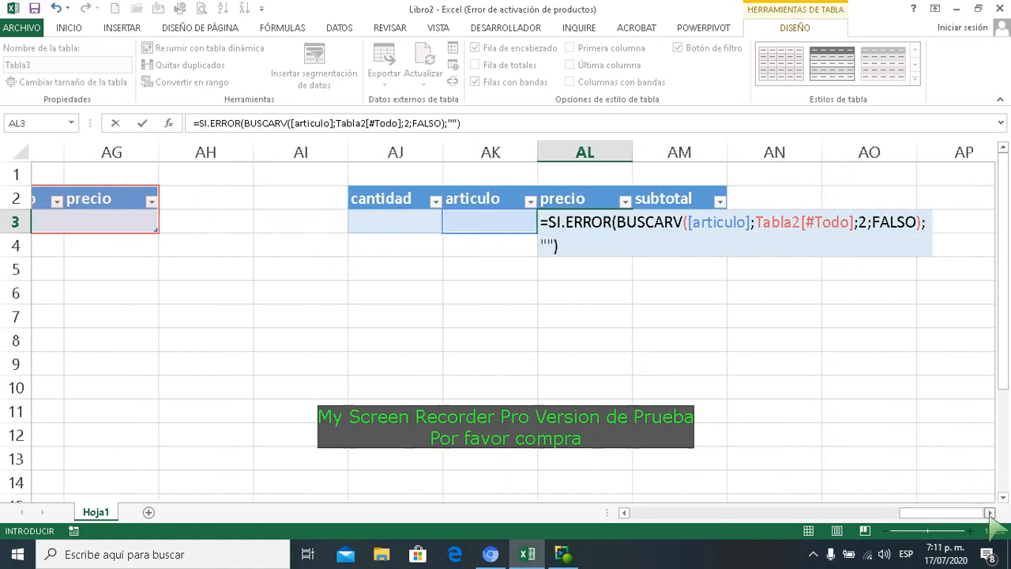
pyautogui.click(989, 513)
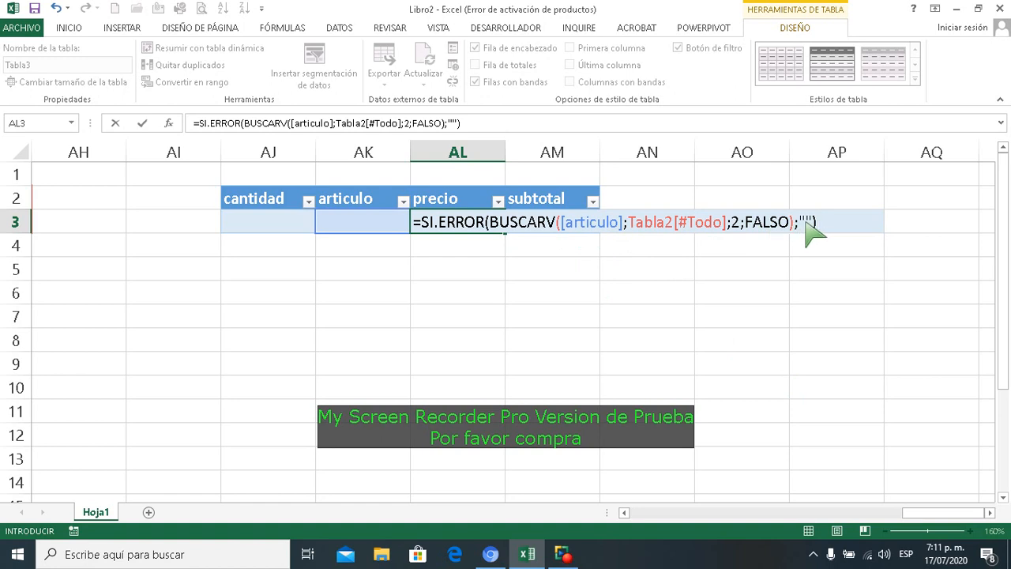
pyautogui.press('Return')
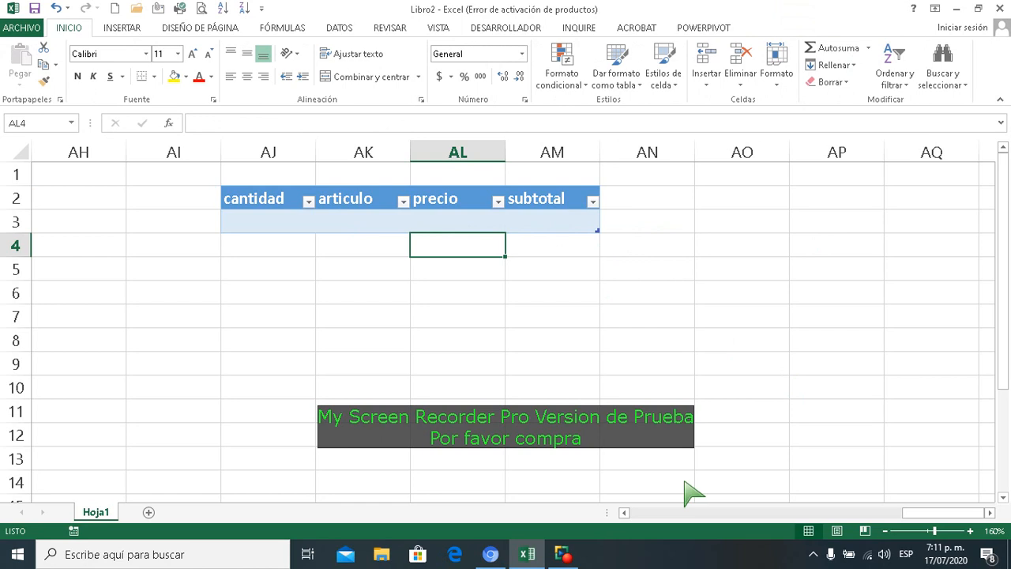
pyautogui.click(625, 515)
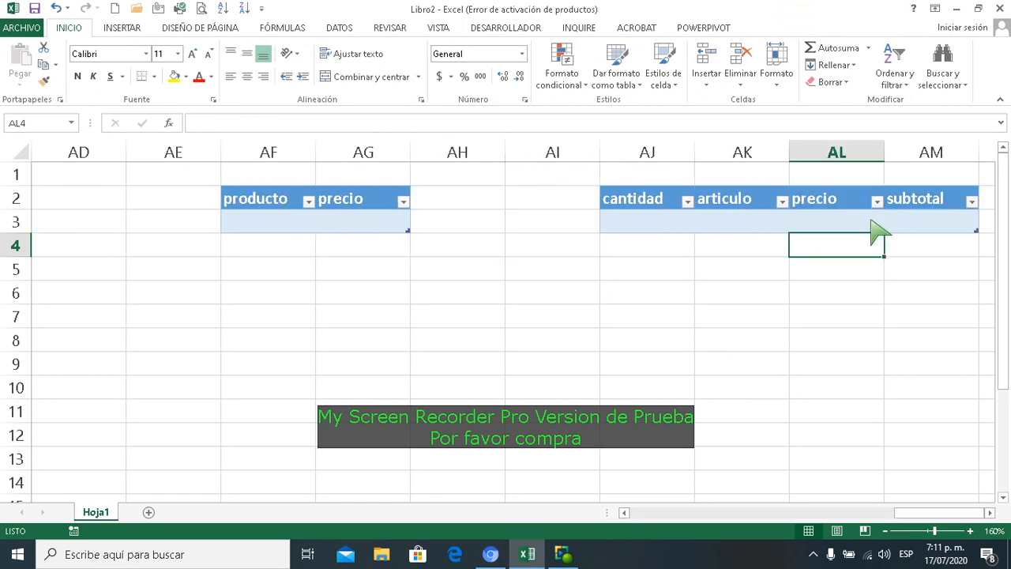
pyautogui.click(878, 230)
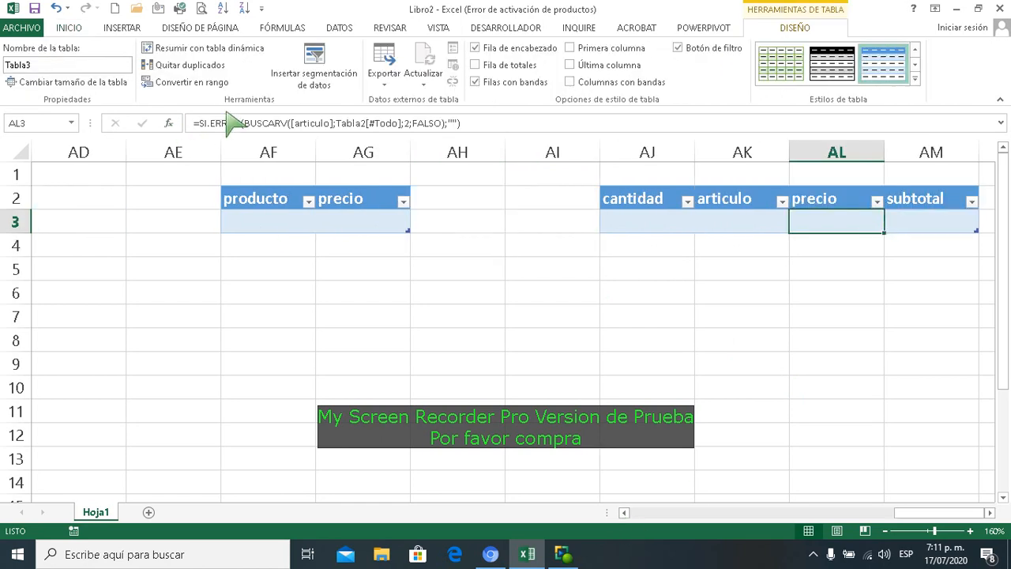
pyautogui.click(397, 278)
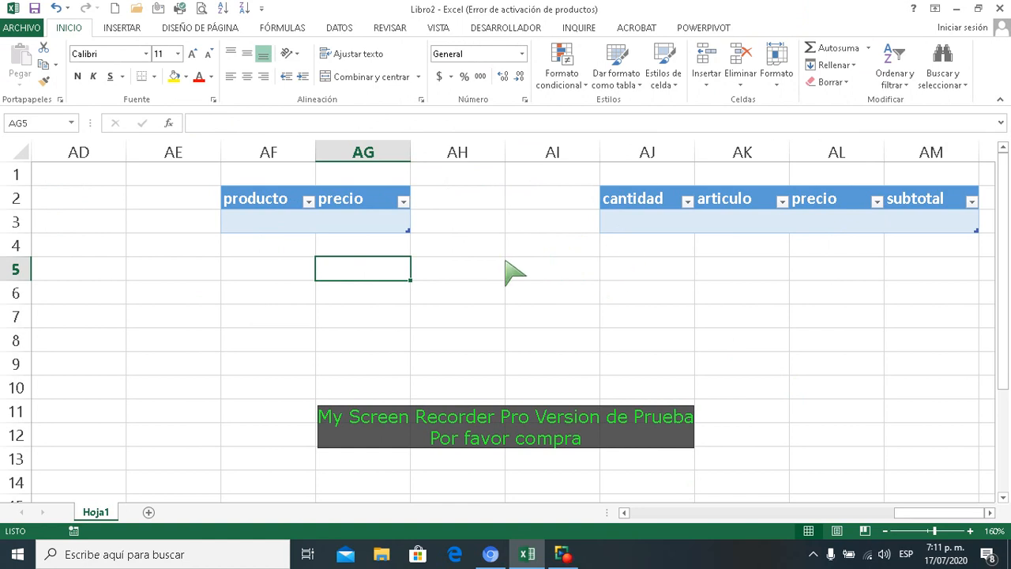
pyautogui.click(298, 235)
pyautogui.click(734, 223)
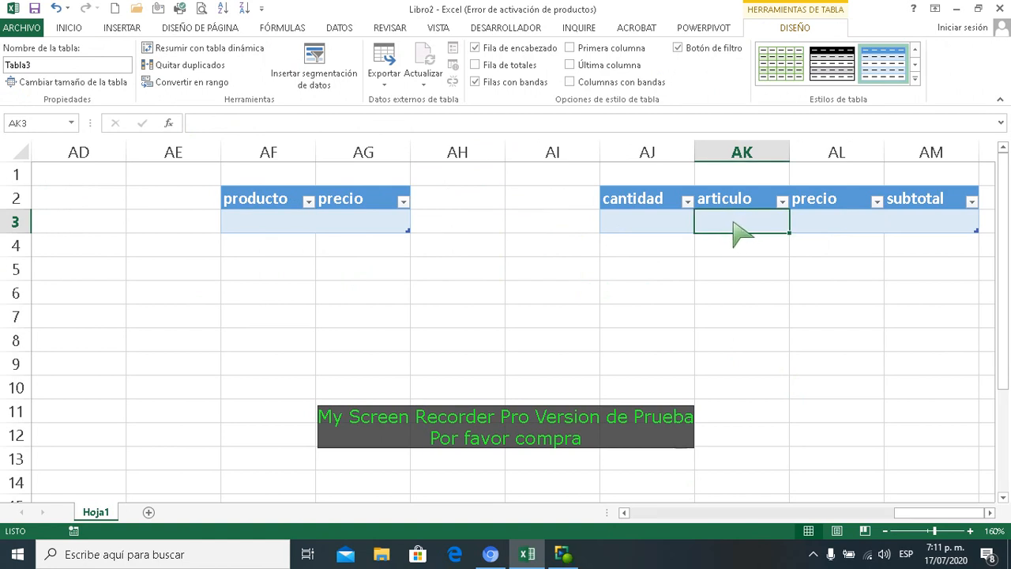
pyautogui.click(292, 242)
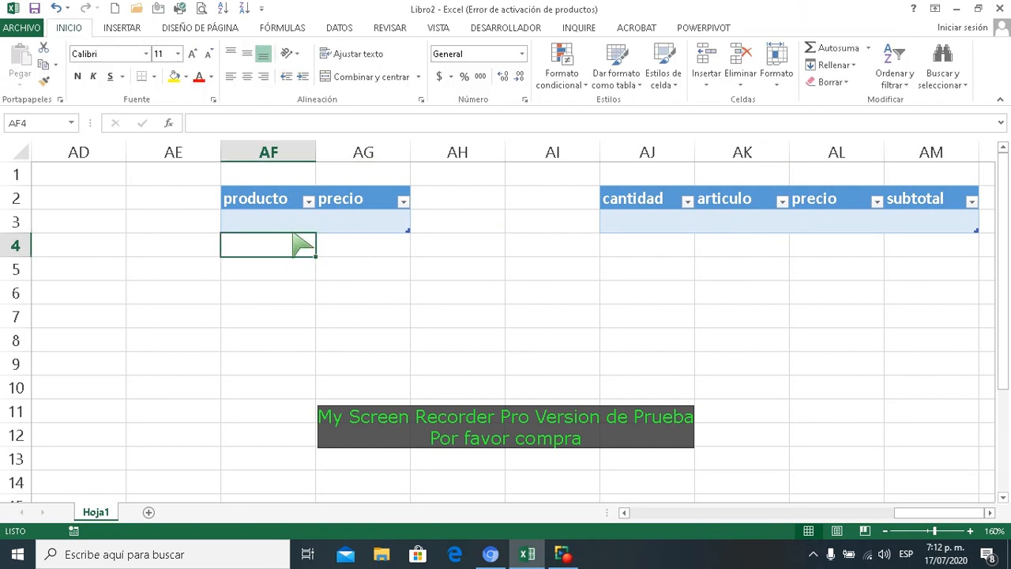
# - Define the workbook-scope name producto for the product column, referring to =Tabla2[producto]
pyautogui.click(289, 222)
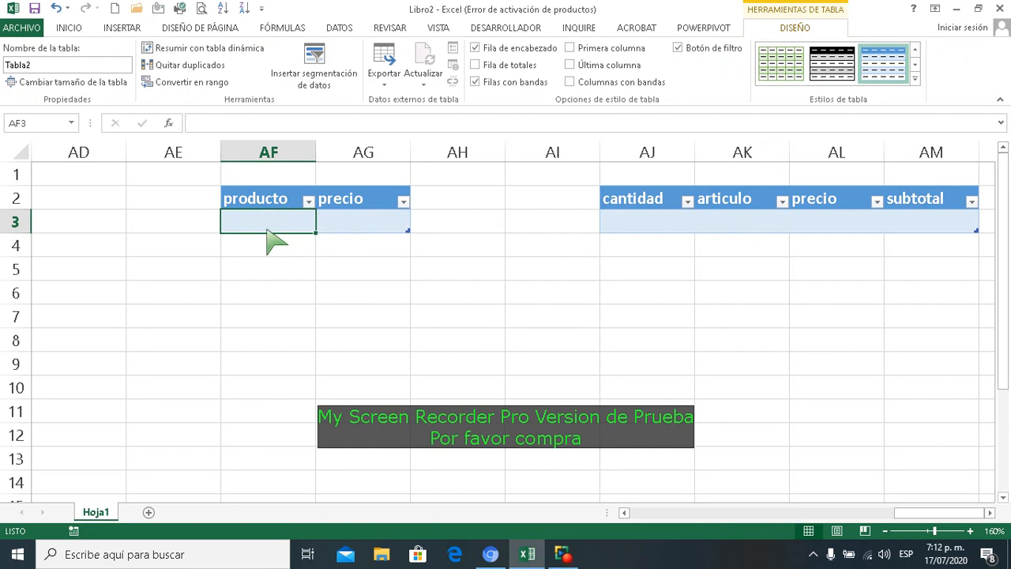
pyautogui.click(283, 28)
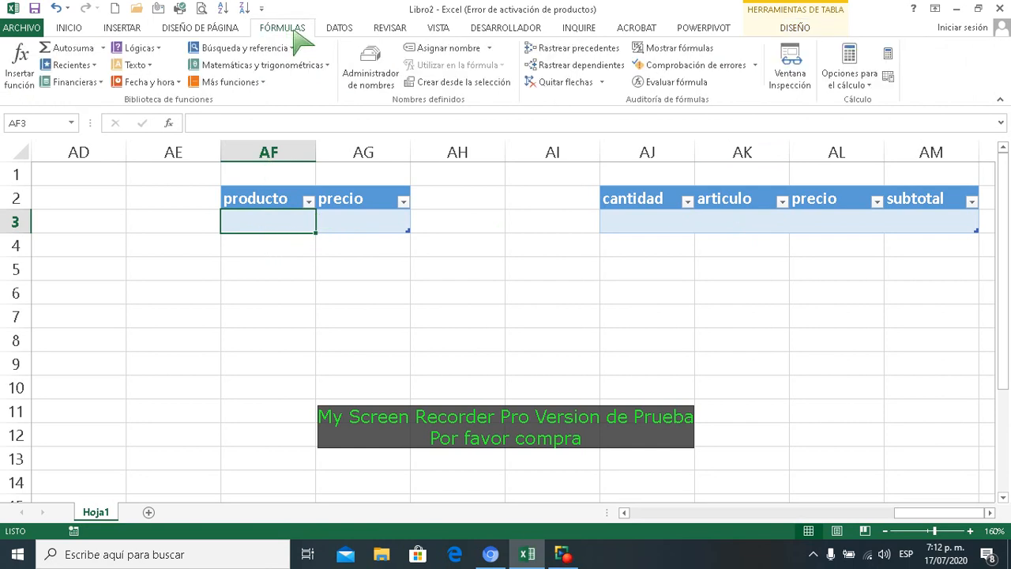
pyautogui.click(465, 53)
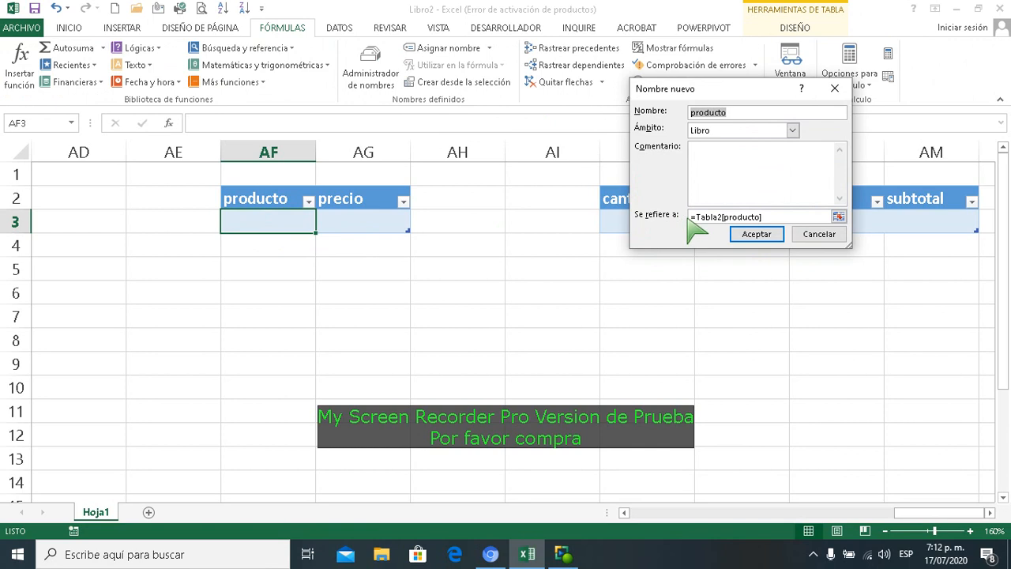
pyautogui.click(838, 218)
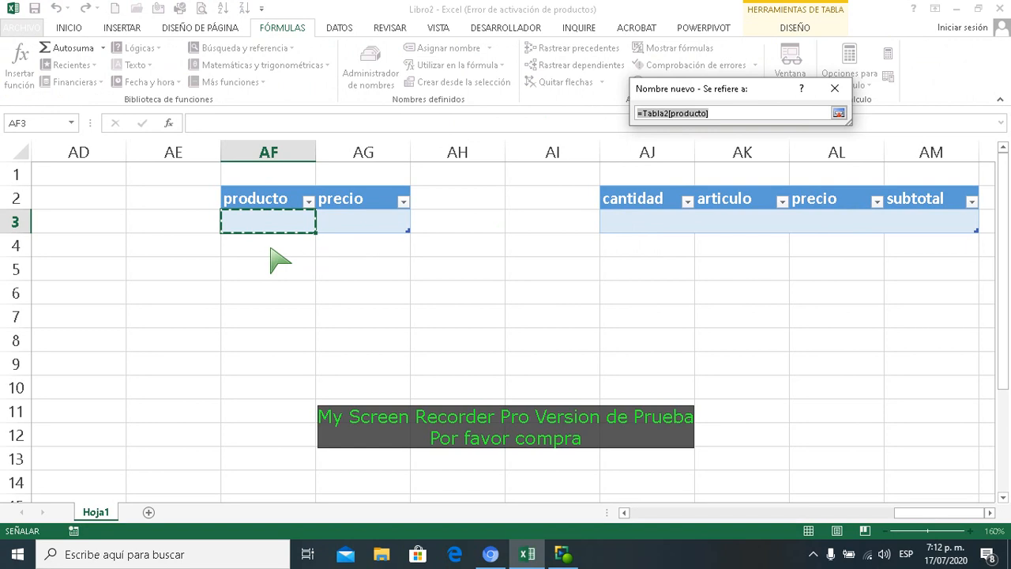
pyautogui.click(839, 114)
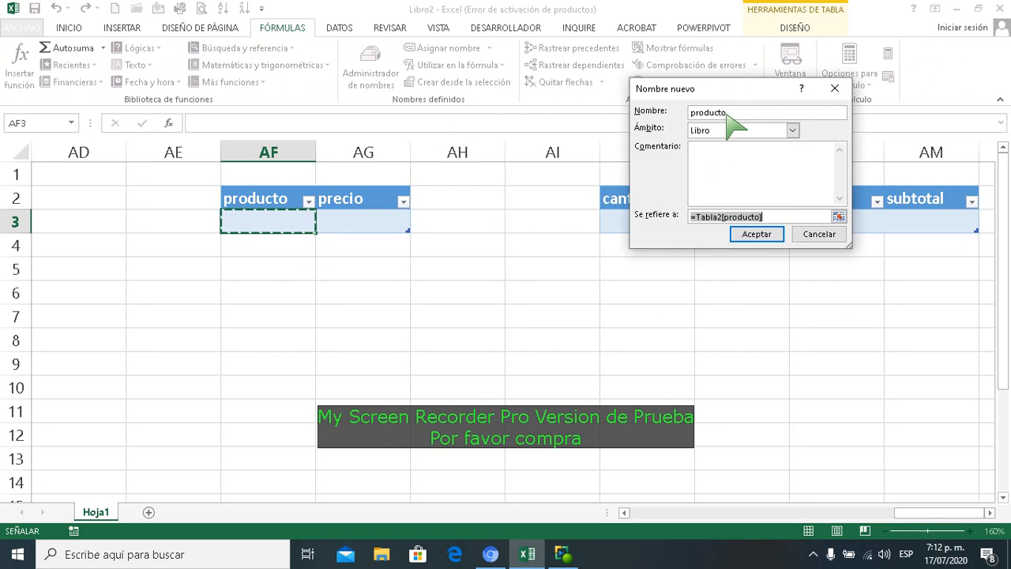
pyautogui.click(773, 238)
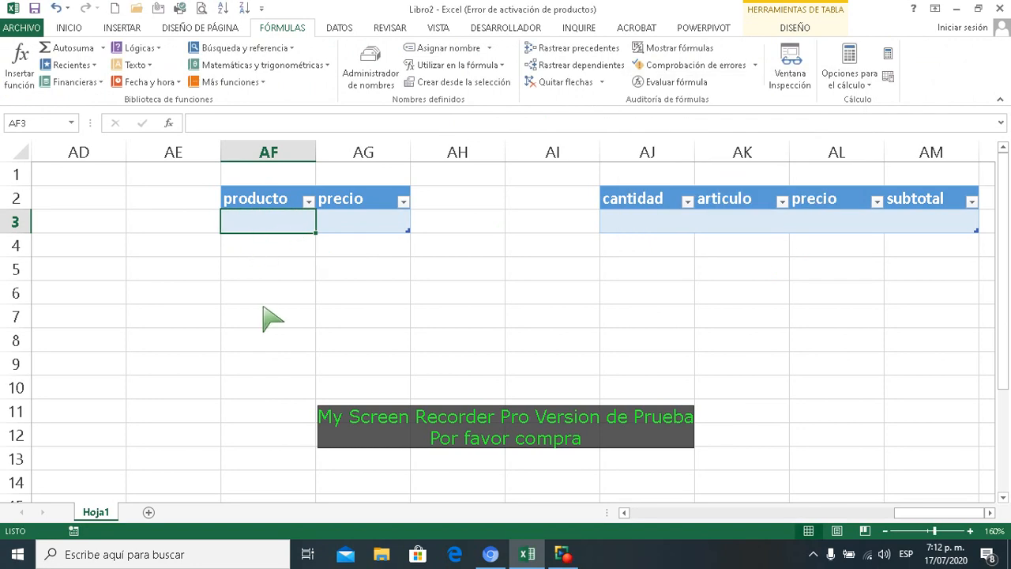
# - Add a Lista data validation to the articulo cell AK3 with =producto as its source
pyautogui.click(752, 229)
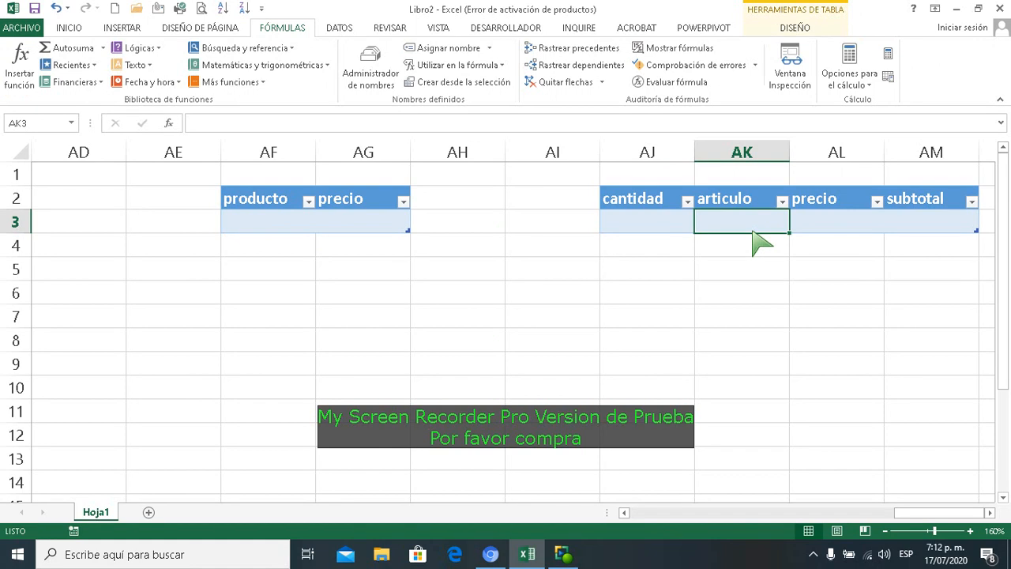
pyautogui.click(738, 296)
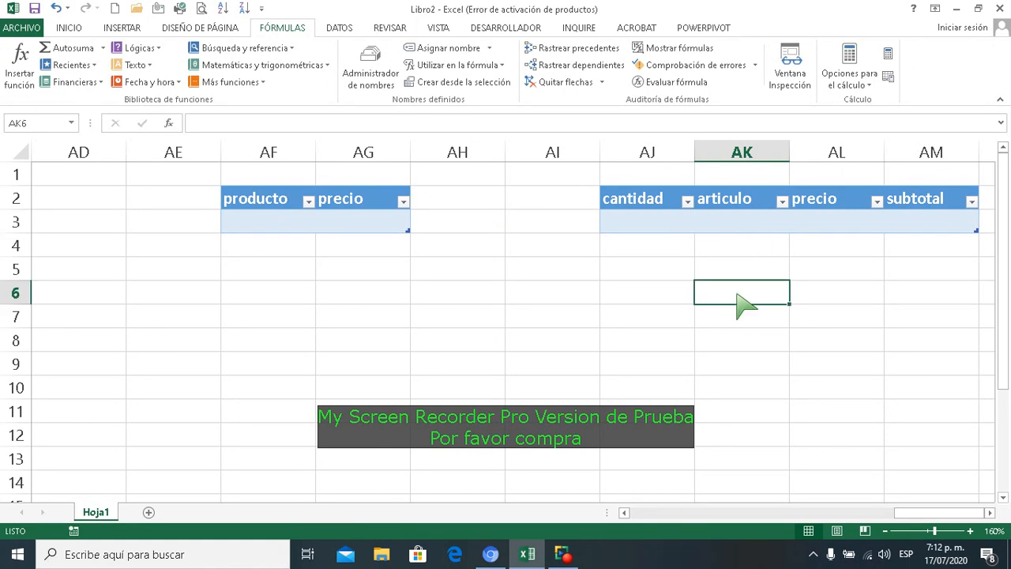
pyautogui.click(739, 229)
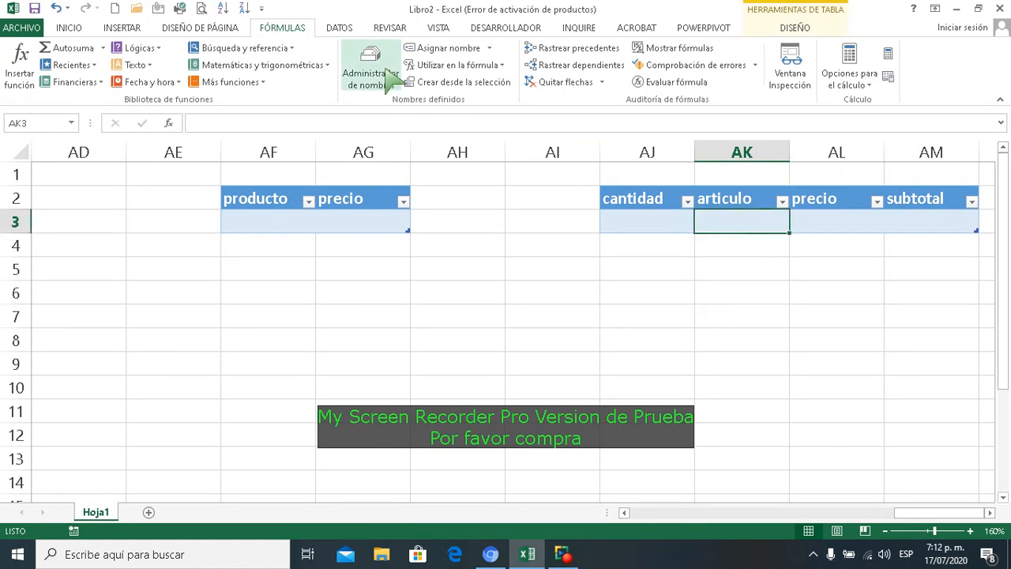
pyautogui.click(340, 27)
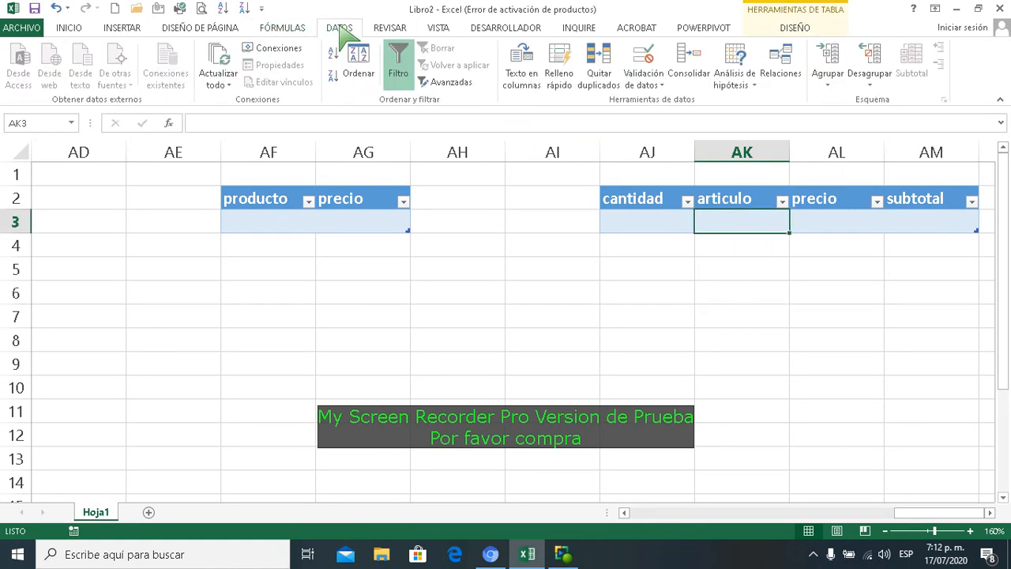
pyautogui.click(643, 57)
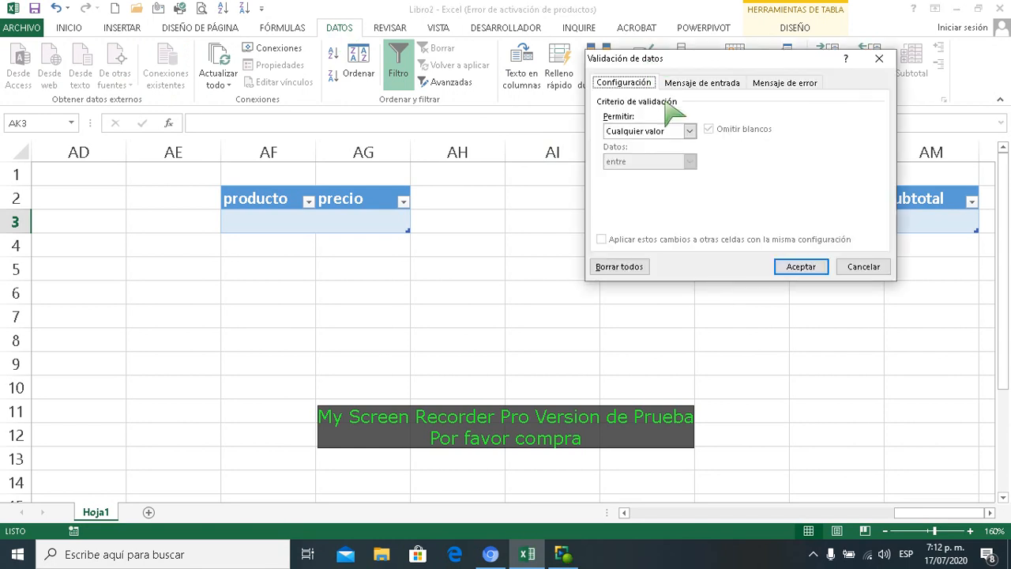
pyautogui.click(689, 130)
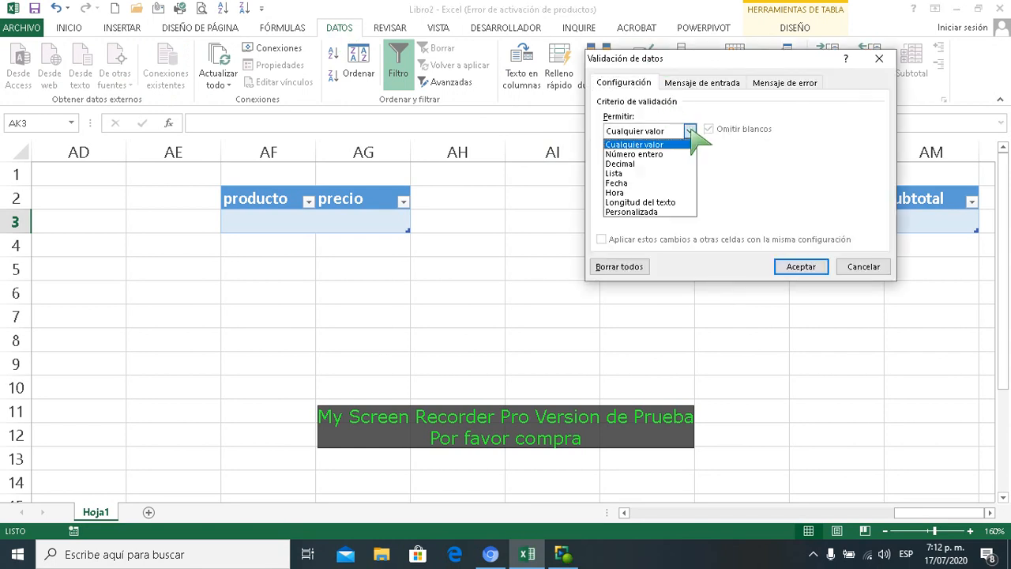
pyautogui.click(656, 173)
pyautogui.click(641, 190)
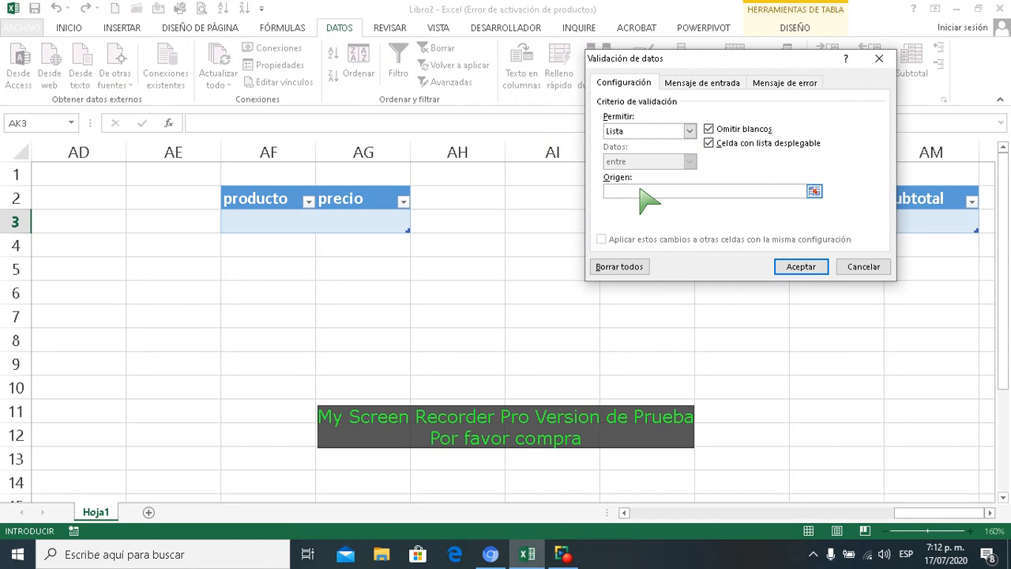
pyautogui.write('=producto')
pyautogui.press('Return')
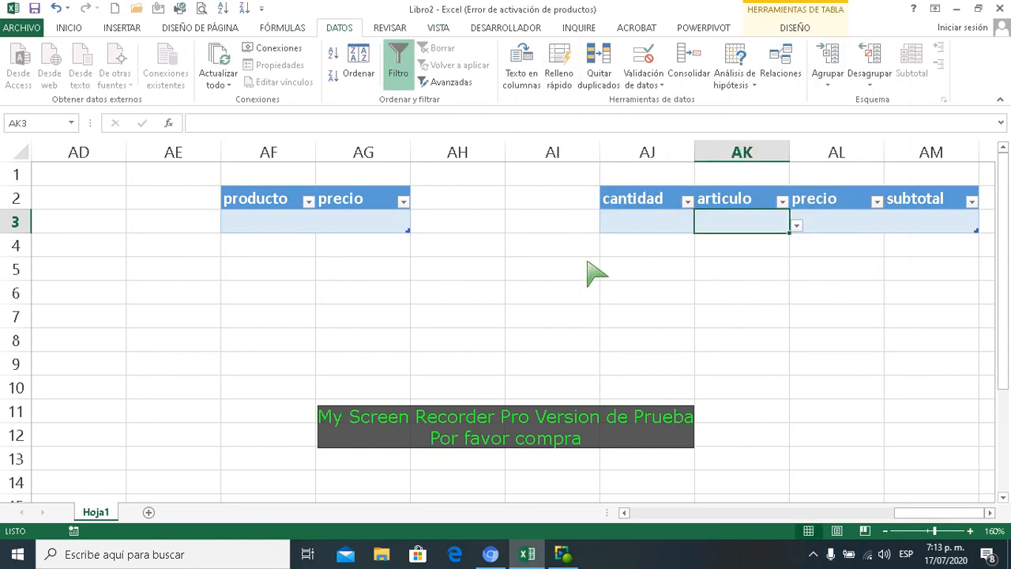
# - Enter harina with a price of 2000 in the first row of the product table
pyautogui.click(288, 233)
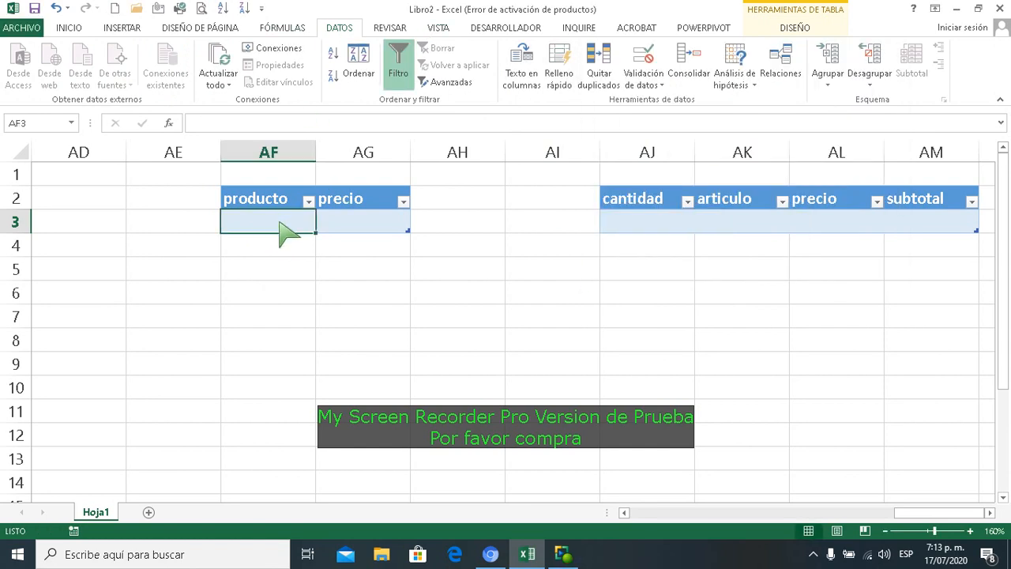
pyautogui.write('arin')
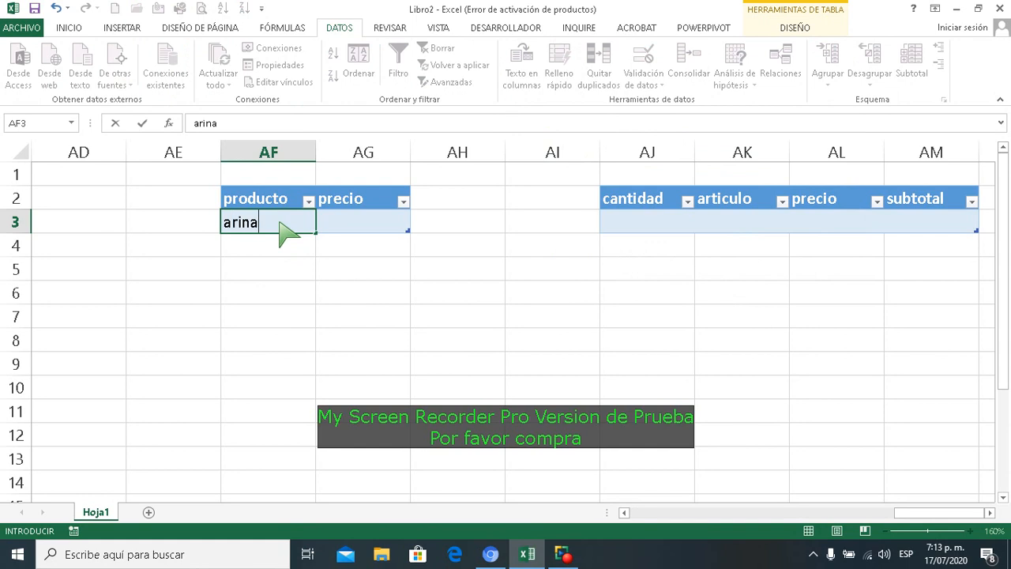
pyautogui.write('a')
pyautogui.press('BackSpace')
pyautogui.press('BackSpace')
pyautogui.press('BackSpace')
pyautogui.press('BackSpace')
pyautogui.press('BackSpace')
pyautogui.write('harina')
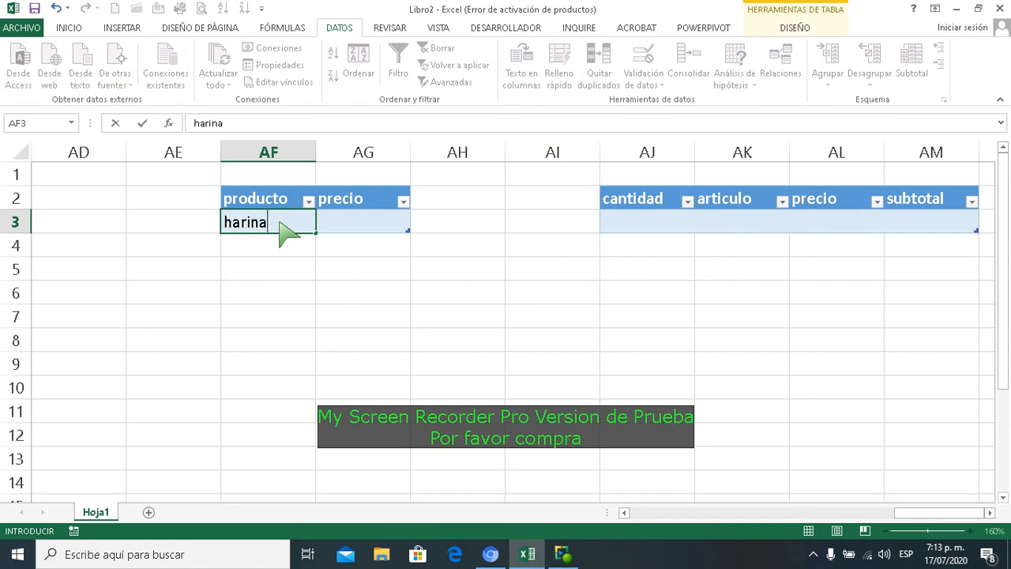
pyautogui.press('Tab')
pyautogui.write('2000')
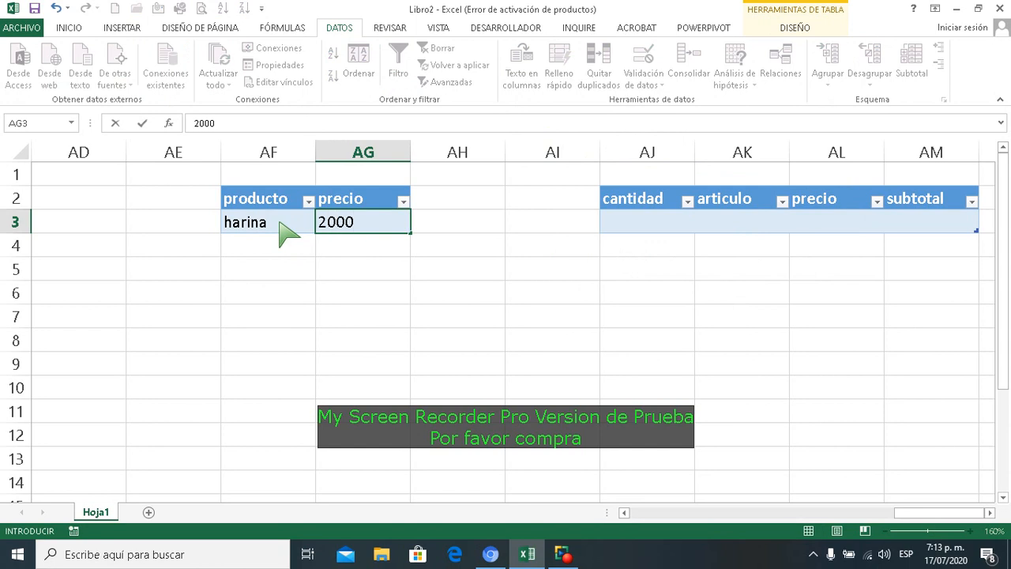
pyautogui.press('Return')
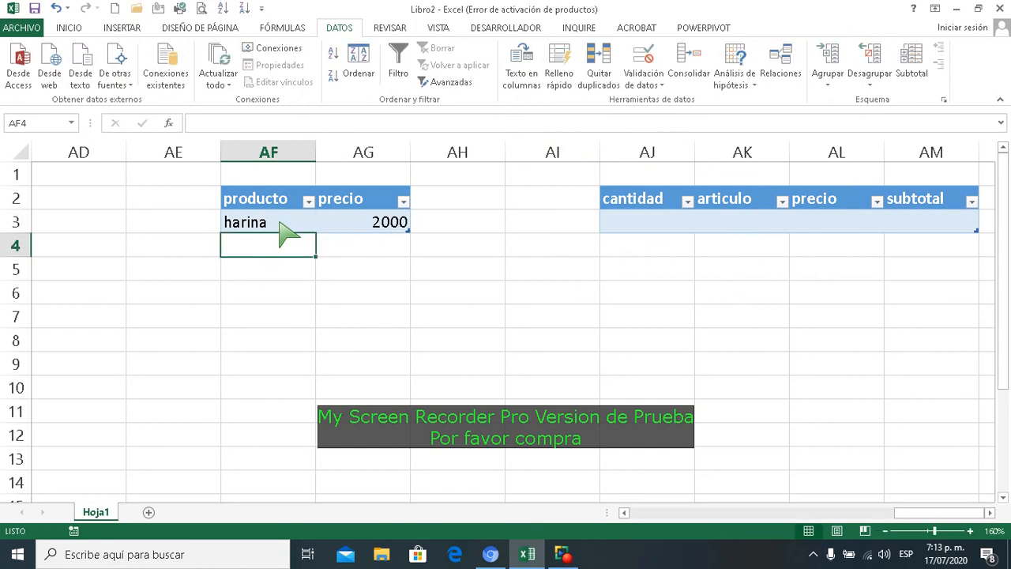
# - Add arroz at 2500 and aceite at 3000 as the next rows of the product table
pyautogui.write('arroz')
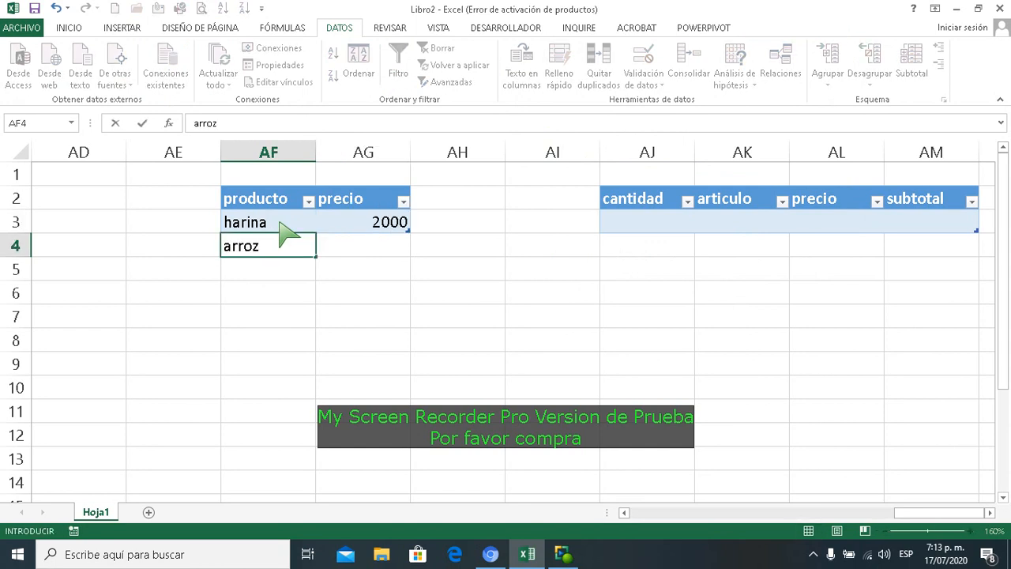
pyautogui.press('Tab')
pyautogui.write('2500')
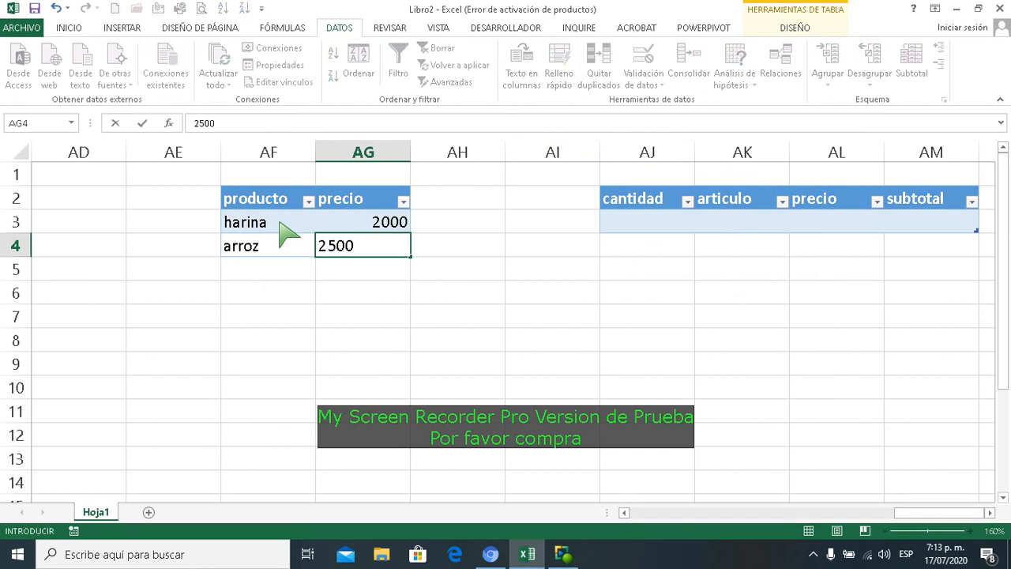
pyautogui.press('Return')
pyautogui.write('aceite')
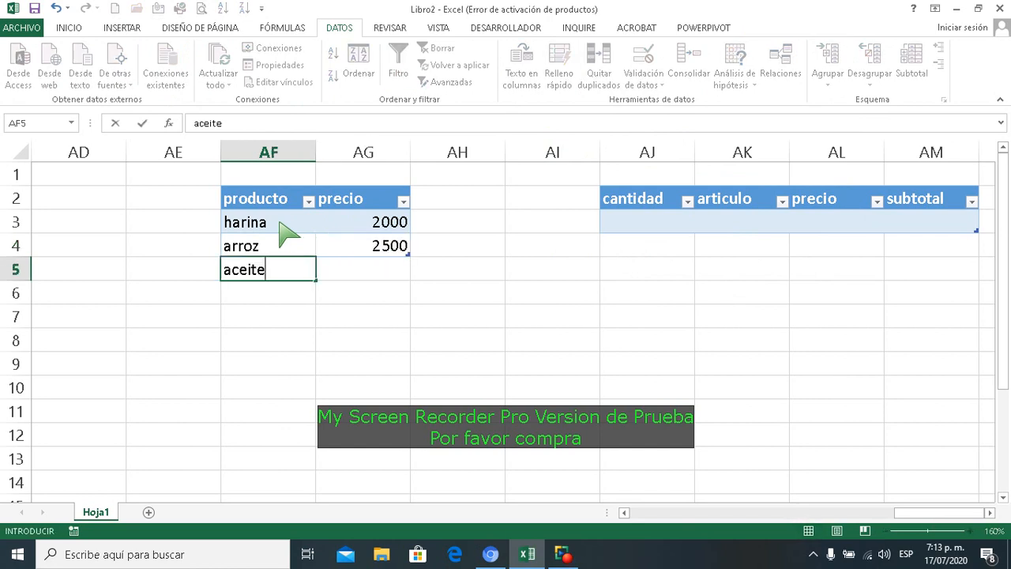
pyautogui.press('Tab')
pyautogui.write('3000')
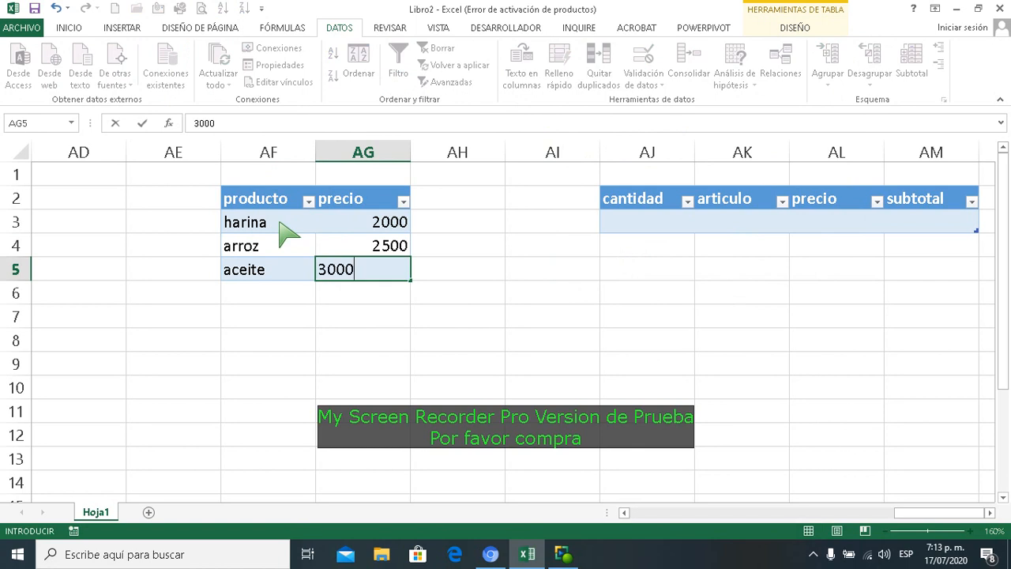
pyautogui.press('Return')
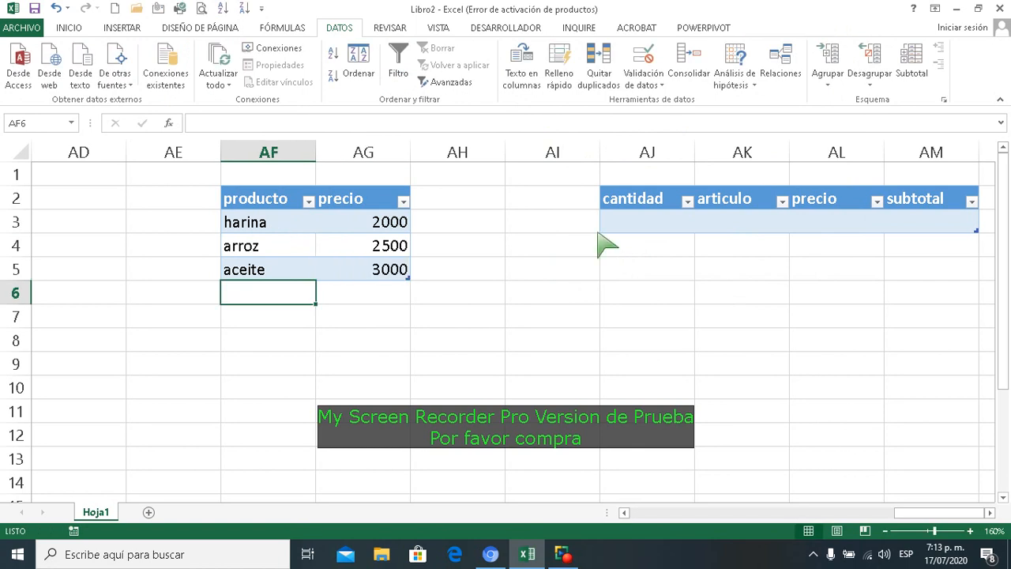
# - Fill the first sales row with cantidad 2 and choose harina from the articulo drop-down list
pyautogui.click(670, 230)
pyautogui.write('2')
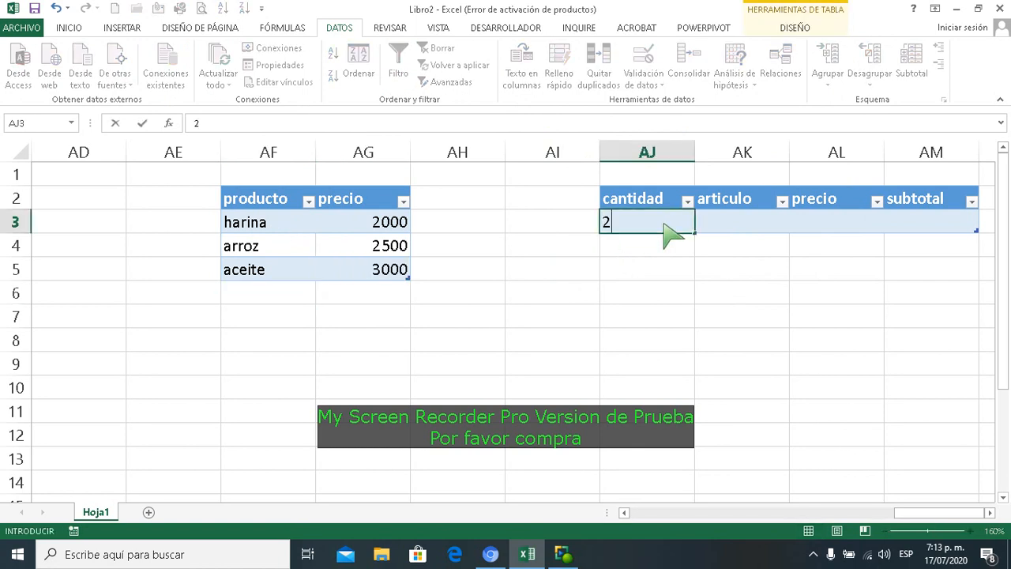
pyautogui.press('Tab')
pyautogui.click(796, 226)
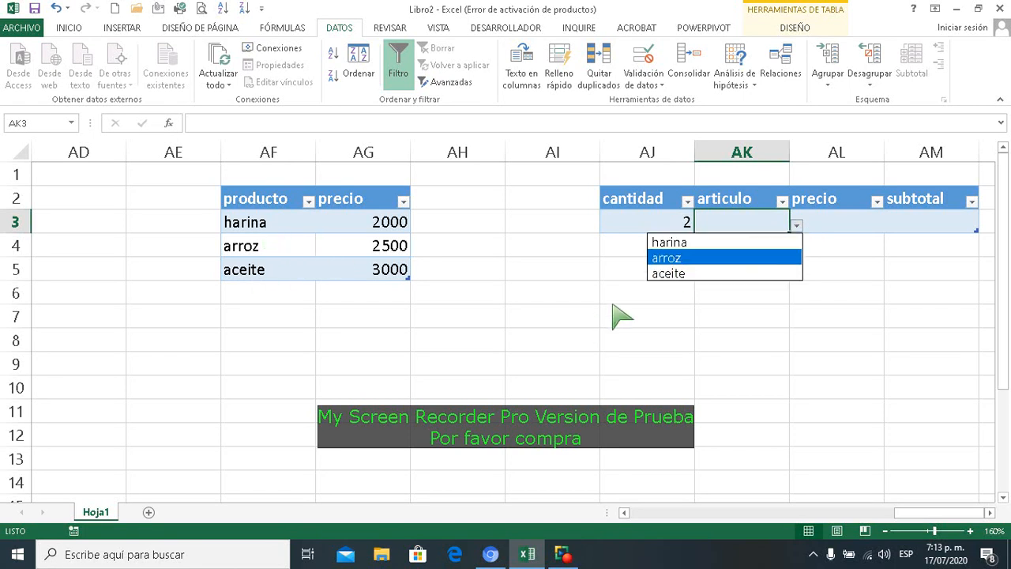
pyautogui.click(686, 245)
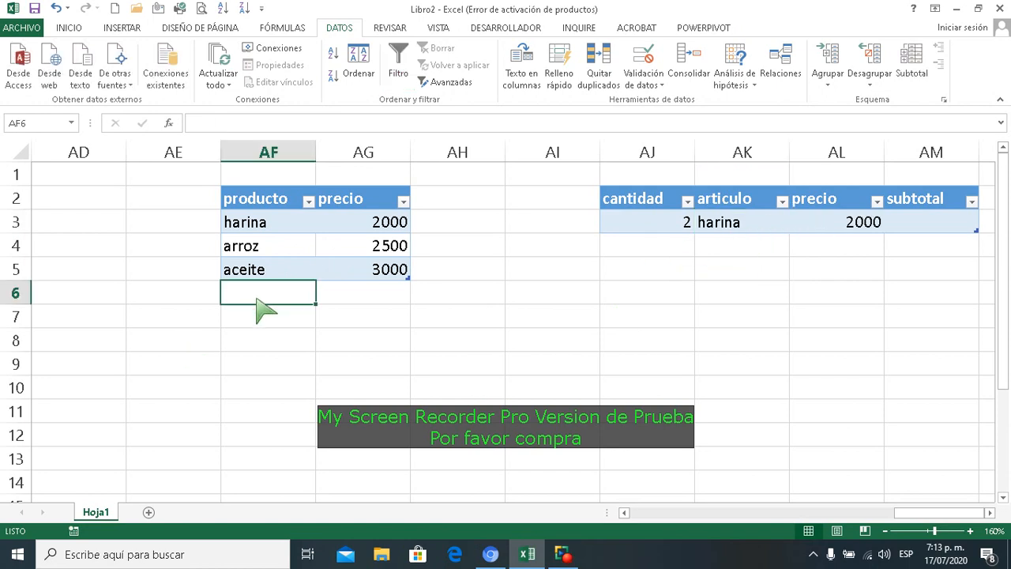
# - Add azucar at 1800 and sal at 1200 to the product table in rows 6 and 7
pyautogui.write('a')
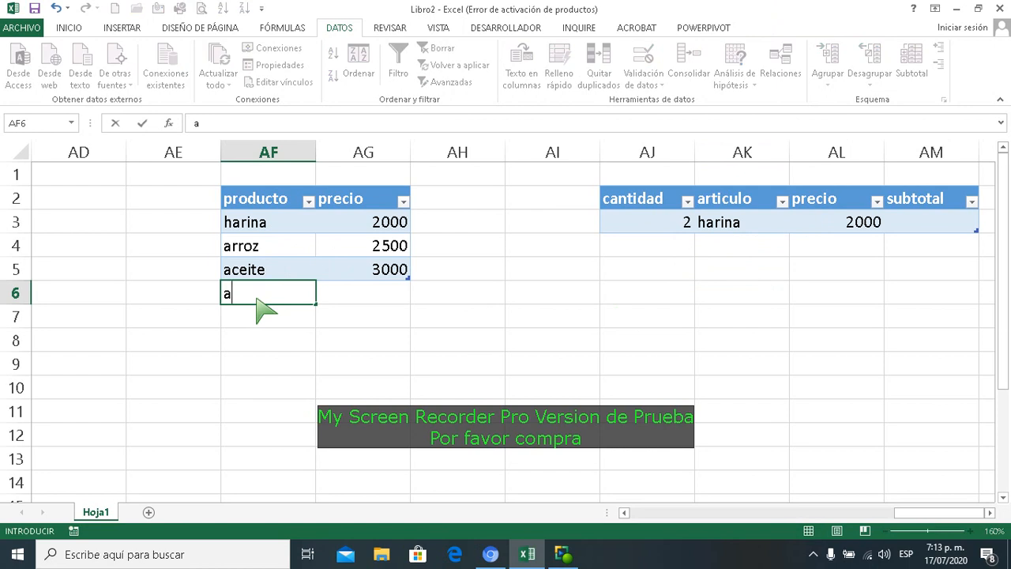
pyautogui.write('zucar')
pyautogui.press('Tab')
pyautogui.write('1800')
pyautogui.press('Return')
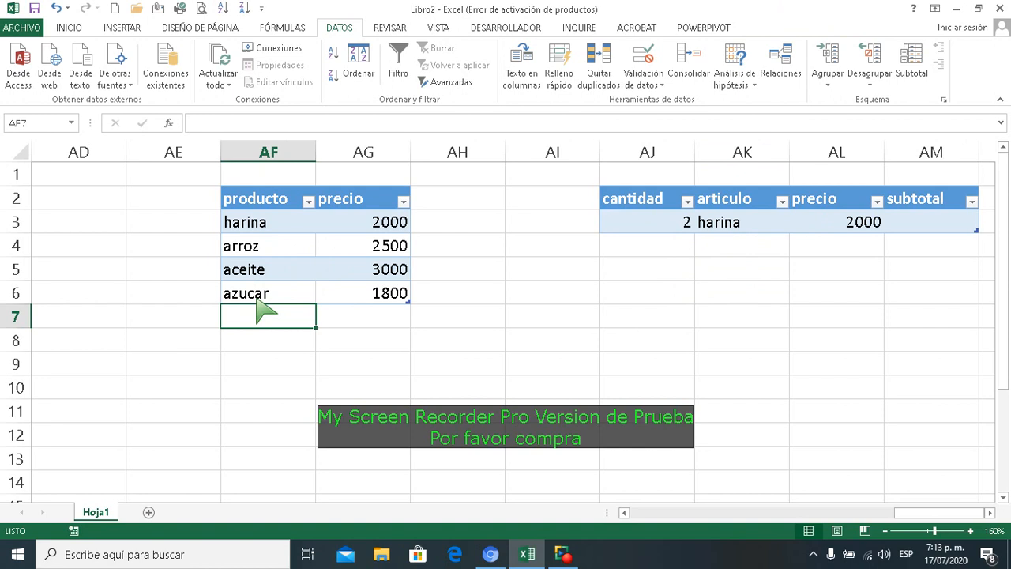
pyautogui.write('sal')
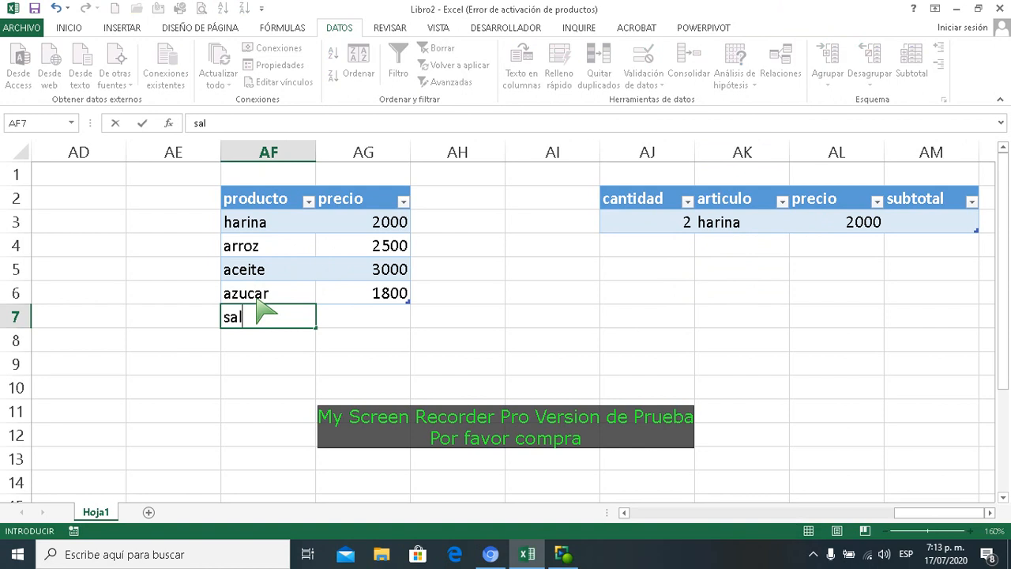
pyautogui.press('Tab')
pyautogui.write('1200')
pyautogui.press('Return')
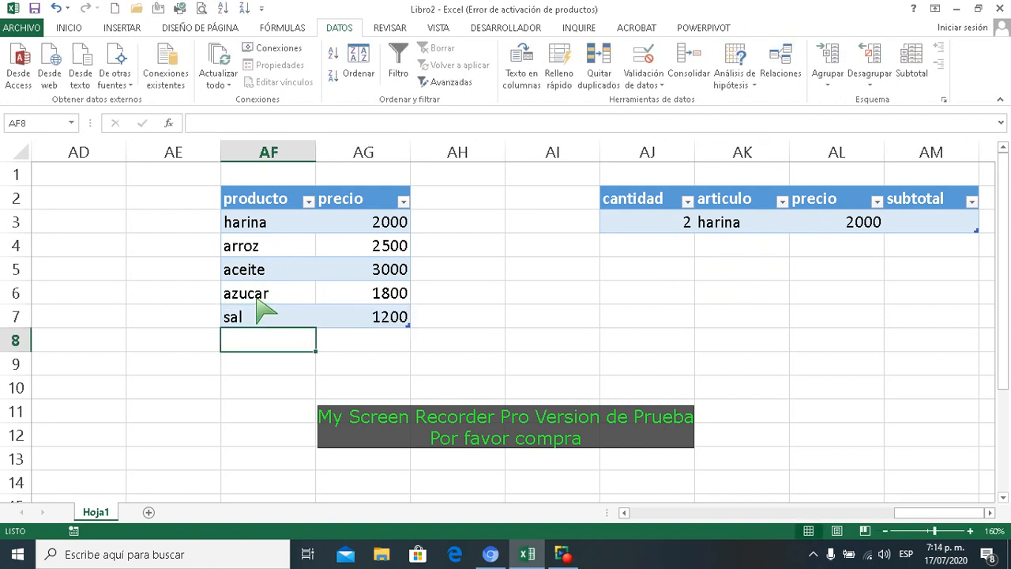
# - Add champoo with a price of 18000 as row 8 of the product table
pyautogui.write('champoo')
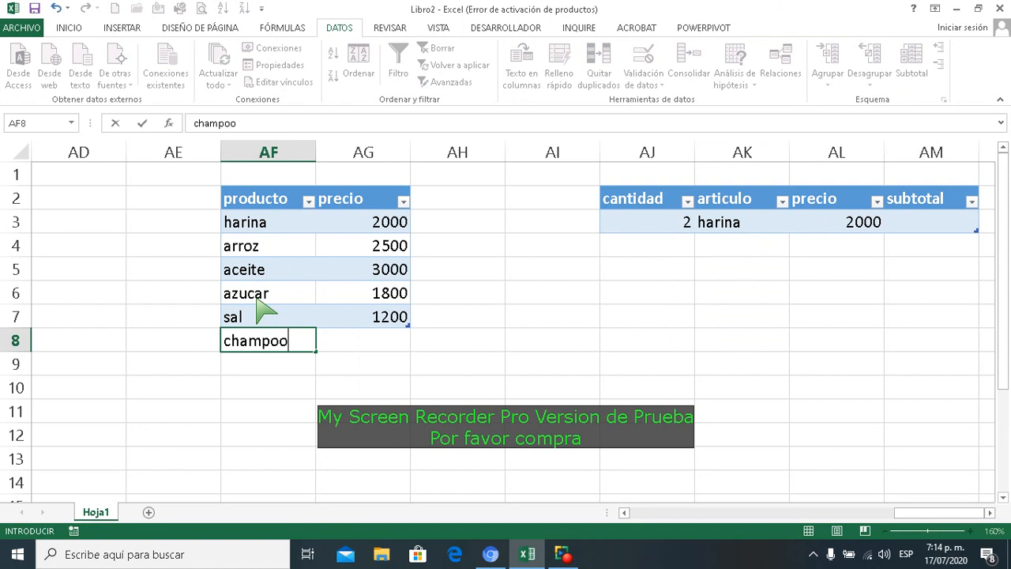
pyautogui.press('Tab')
pyautogui.write('18000')
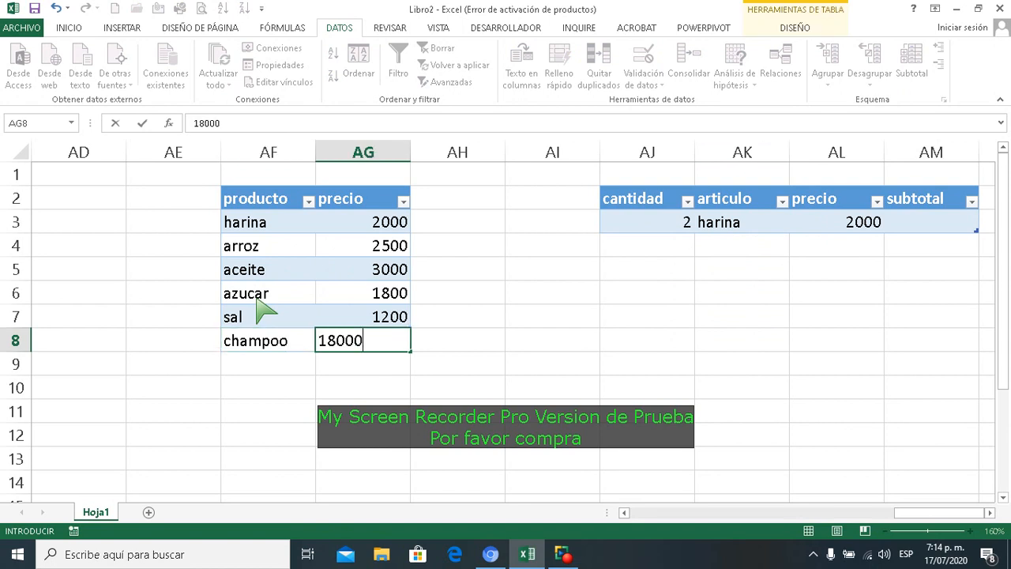
pyautogui.press('Return')
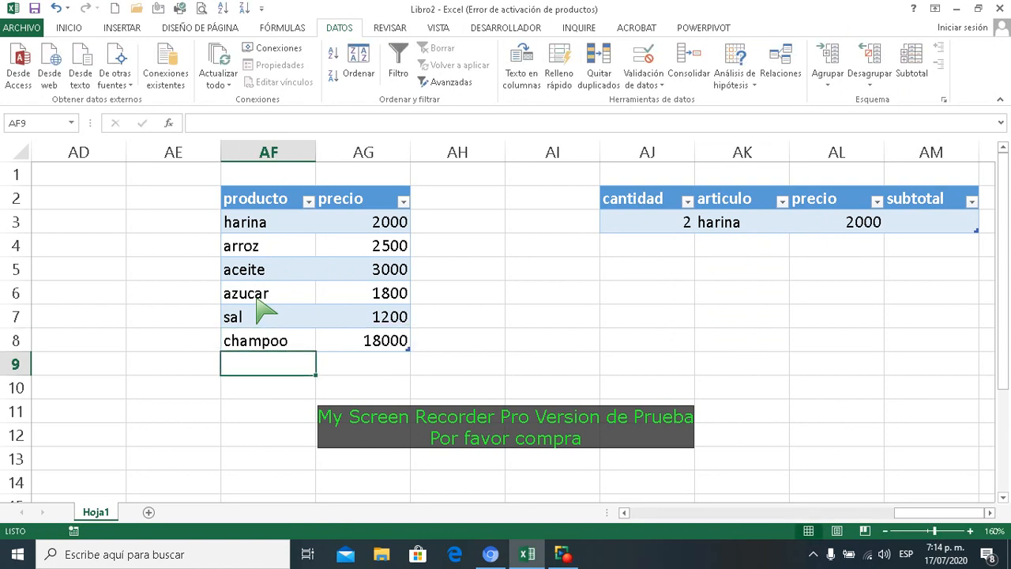
# - Add a second sales row with cantidad 3 and choose sal from the articulo drop-down list
pyautogui.click(672, 247)
pyautogui.write('3')
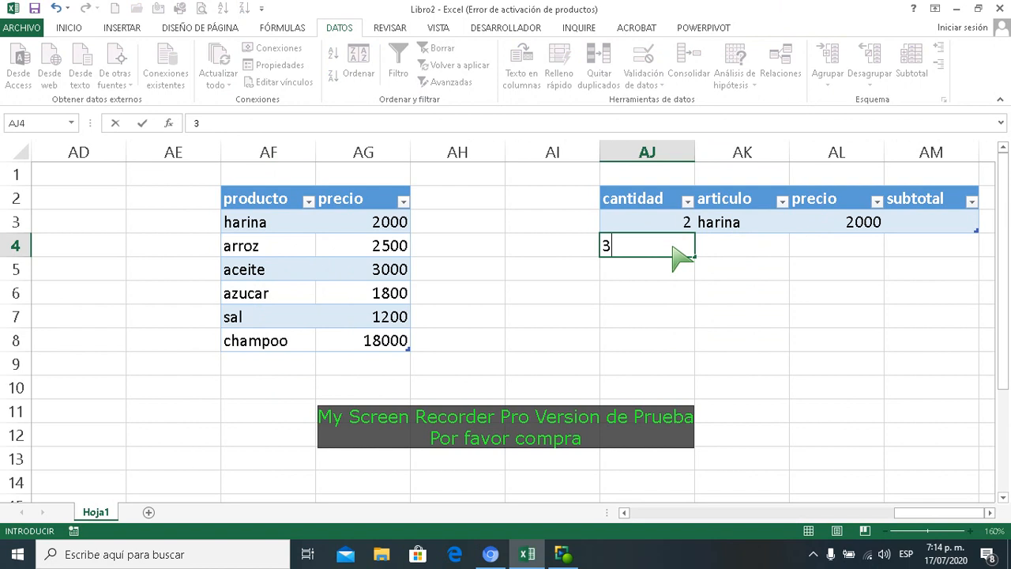
pyautogui.press('Tab')
pyautogui.click(796, 249)
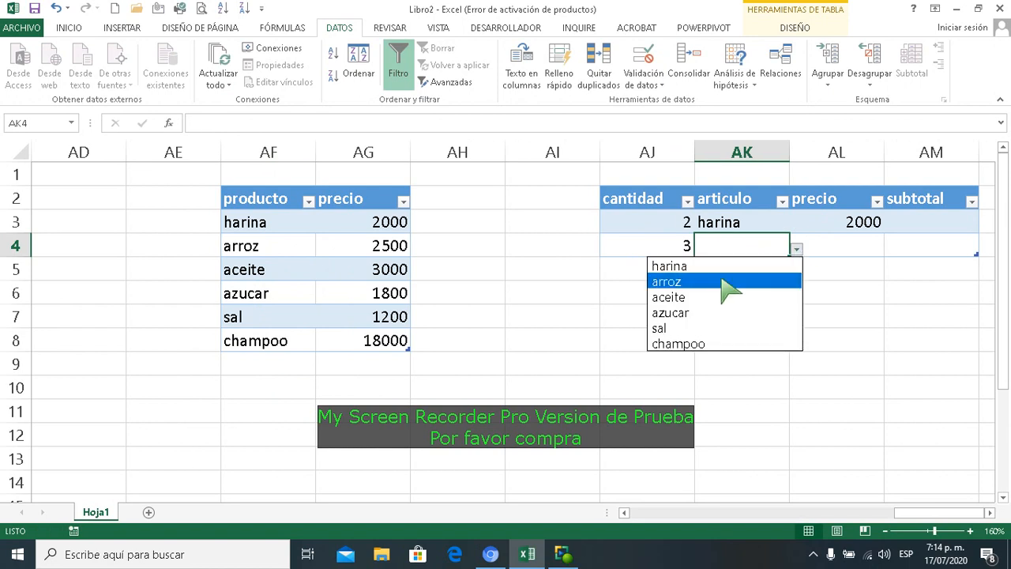
pyautogui.click(707, 332)
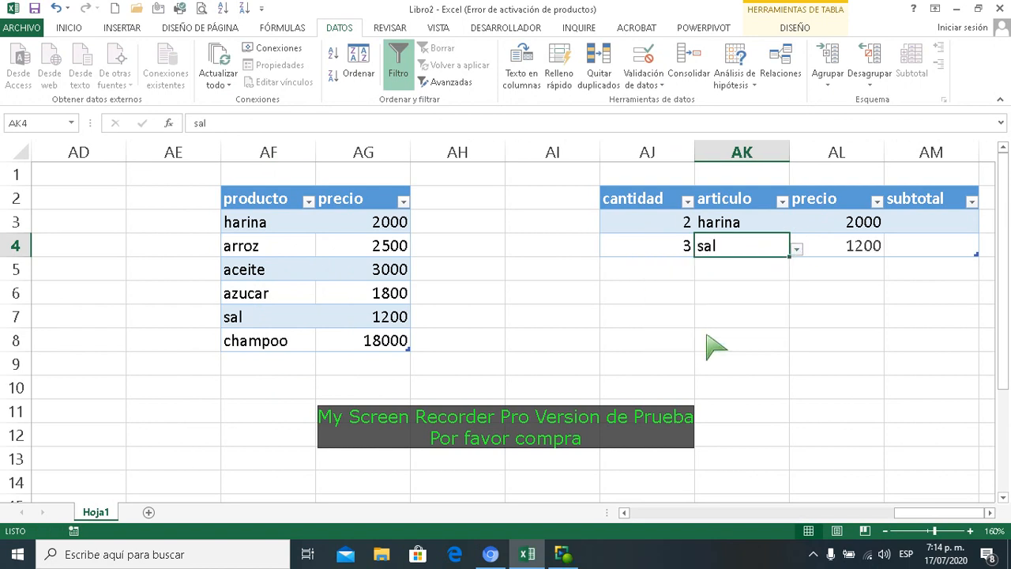
pyautogui.click(931, 225)
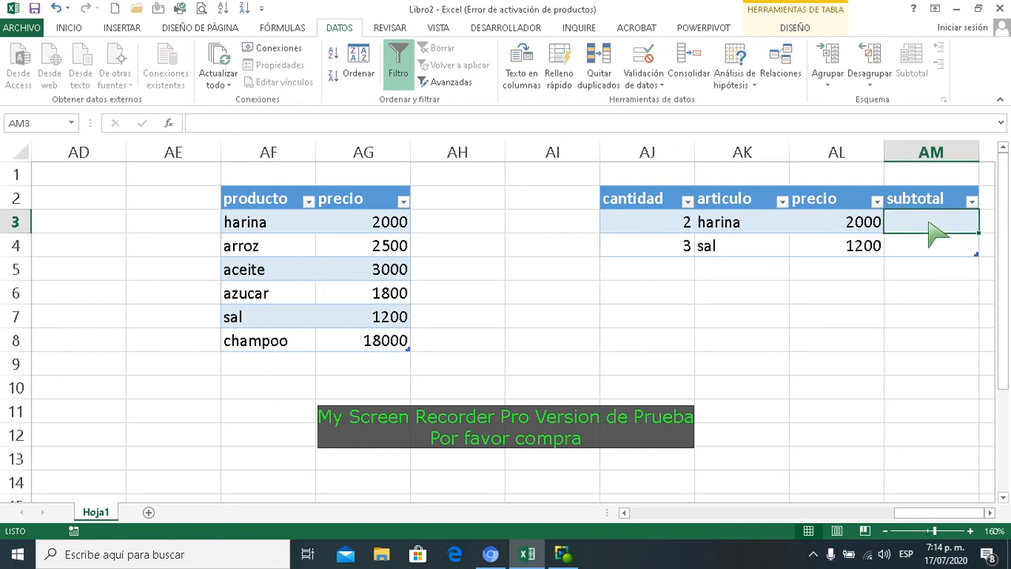
pyautogui.write('=')
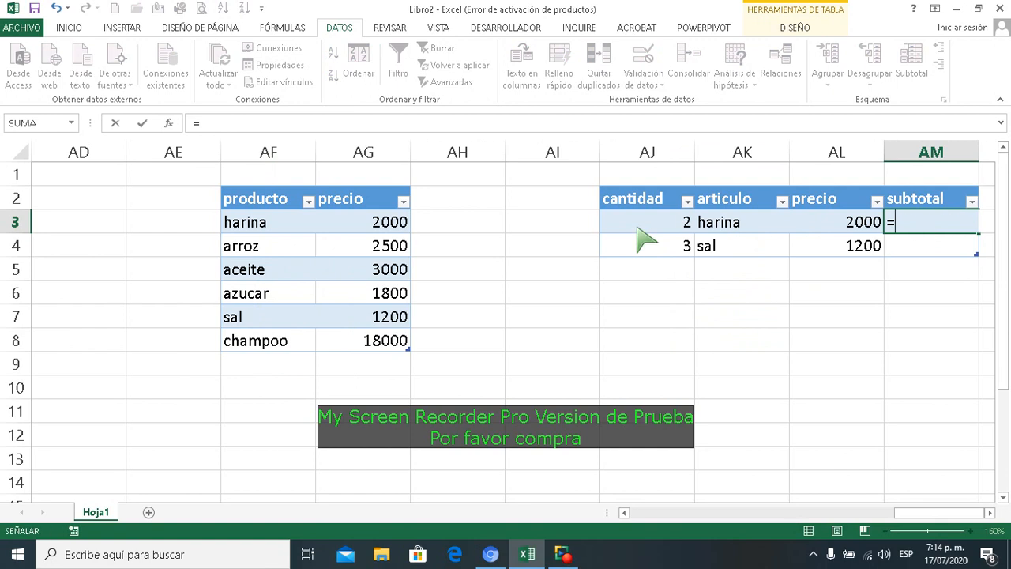
pyautogui.click(637, 230)
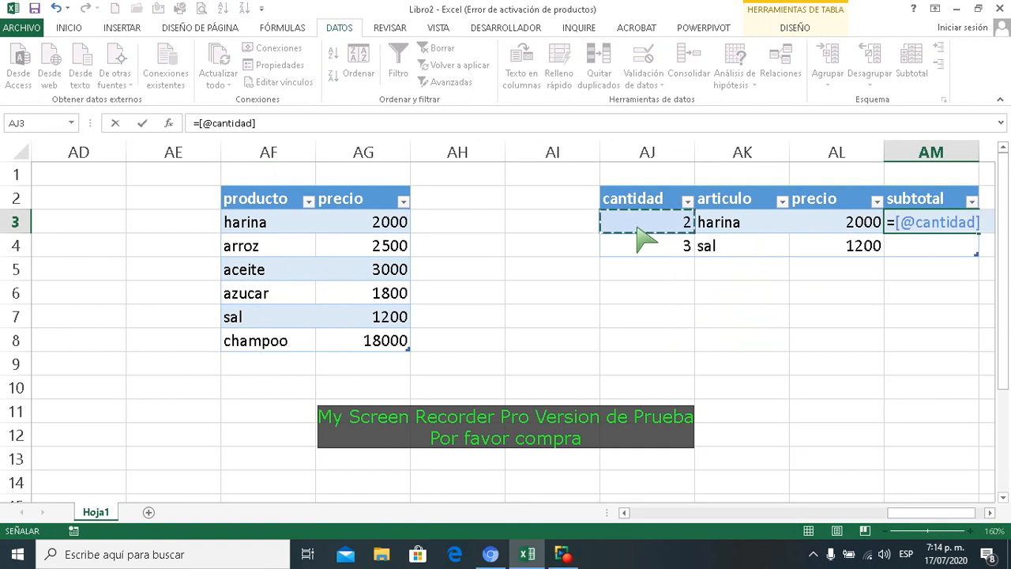
pyautogui.write('*')
pyautogui.click(821, 225)
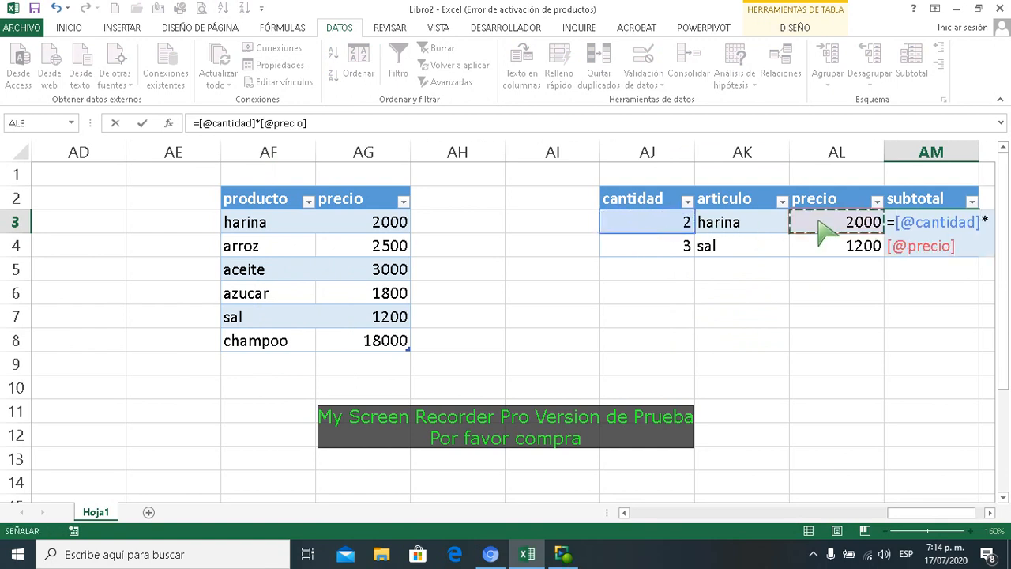
pyautogui.press('Return')
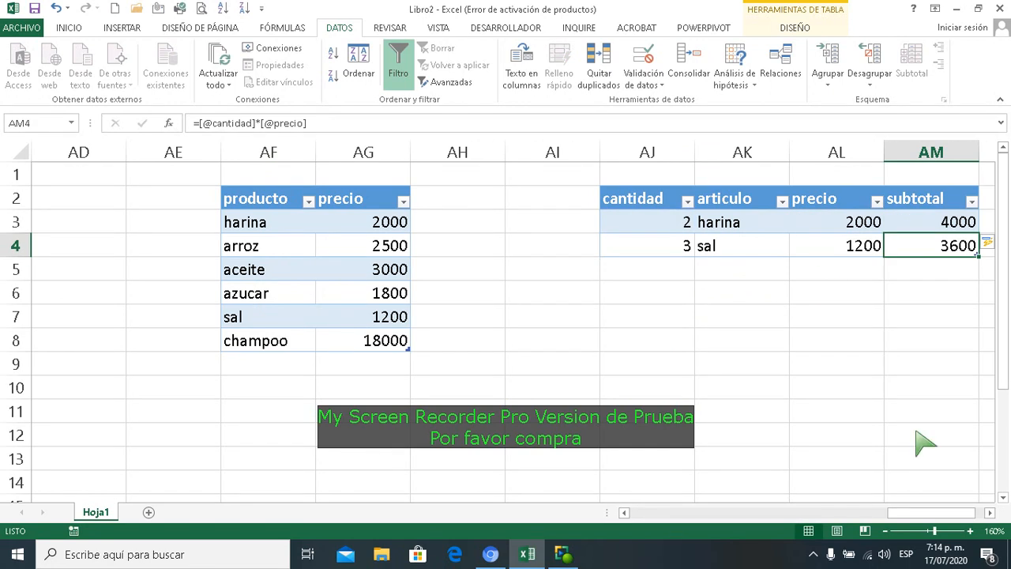
# - Review the manuales and automatizadas list types in column C alongside the manually entered nombre, edad and tipo documento records
pyautogui.click(624, 512)
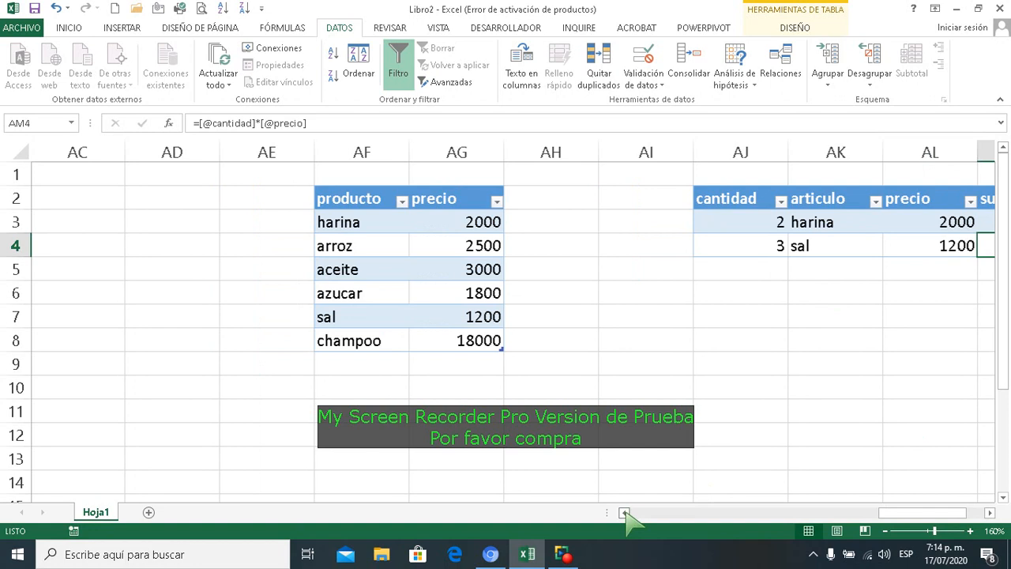
pyautogui.click(623, 513)
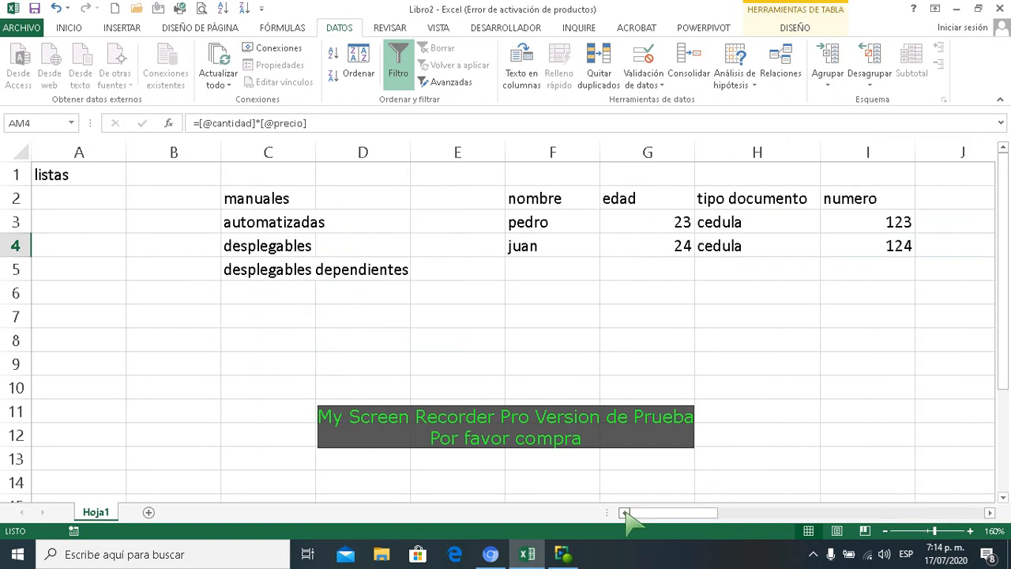
pyautogui.click(300, 207)
pyautogui.moveTo(553, 224); pyautogui.dragTo(726, 251)
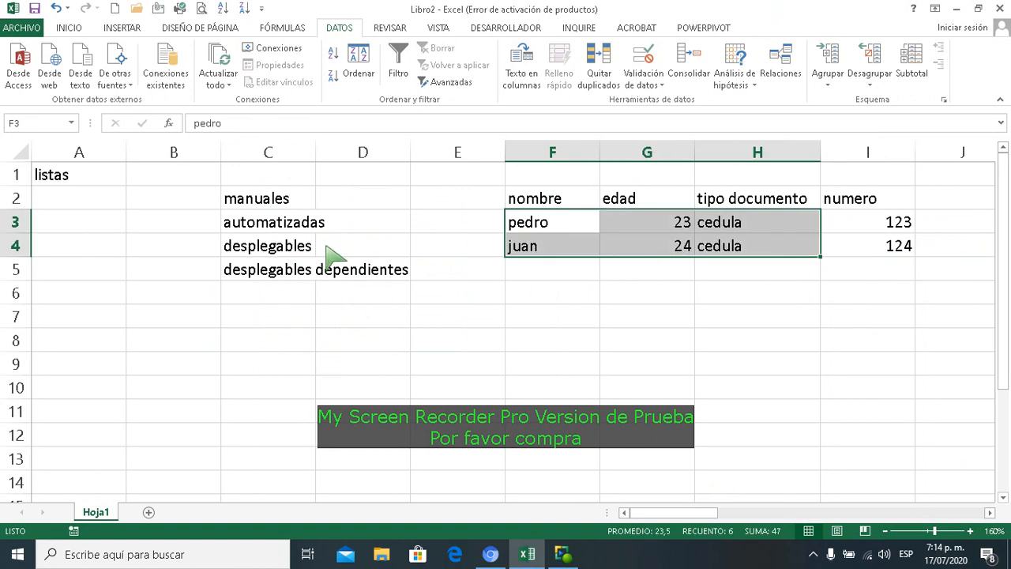
pyautogui.click(305, 231)
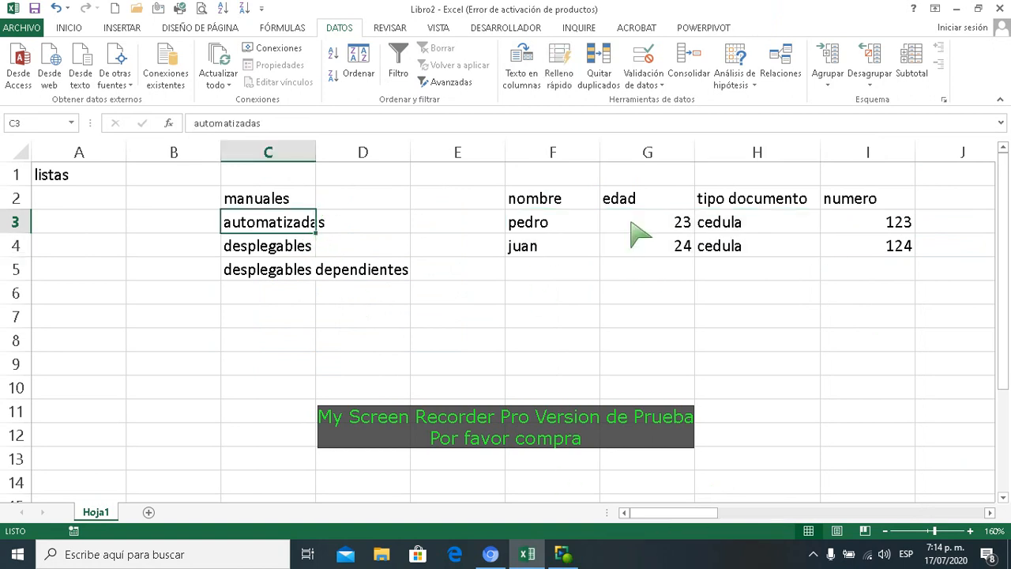
pyautogui.click(989, 512)
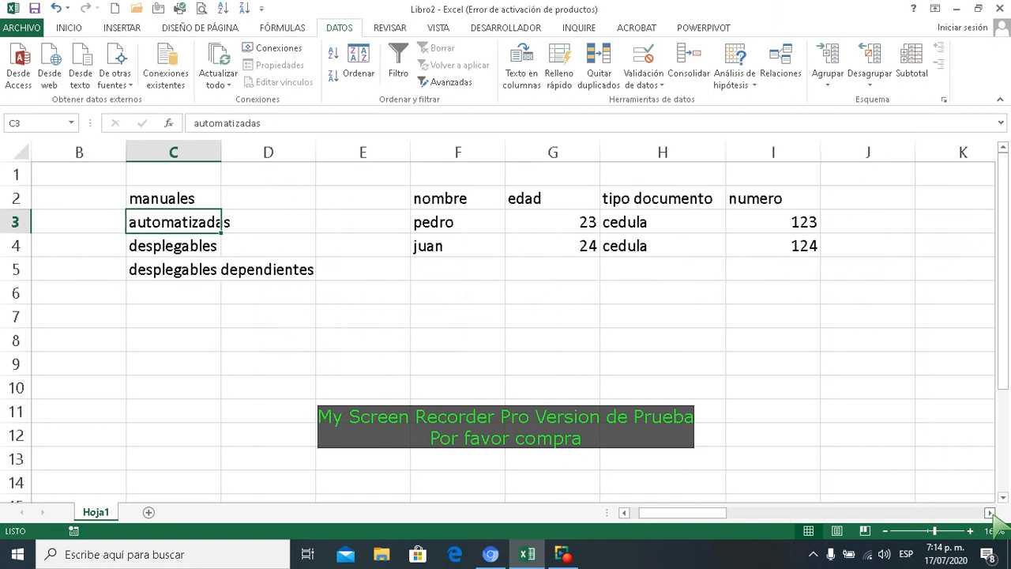
# - Review the desplegables examples in the tipo de documento, genero and rh factor columns, then return to the product and sales tables
pyautogui.click(204, 247)
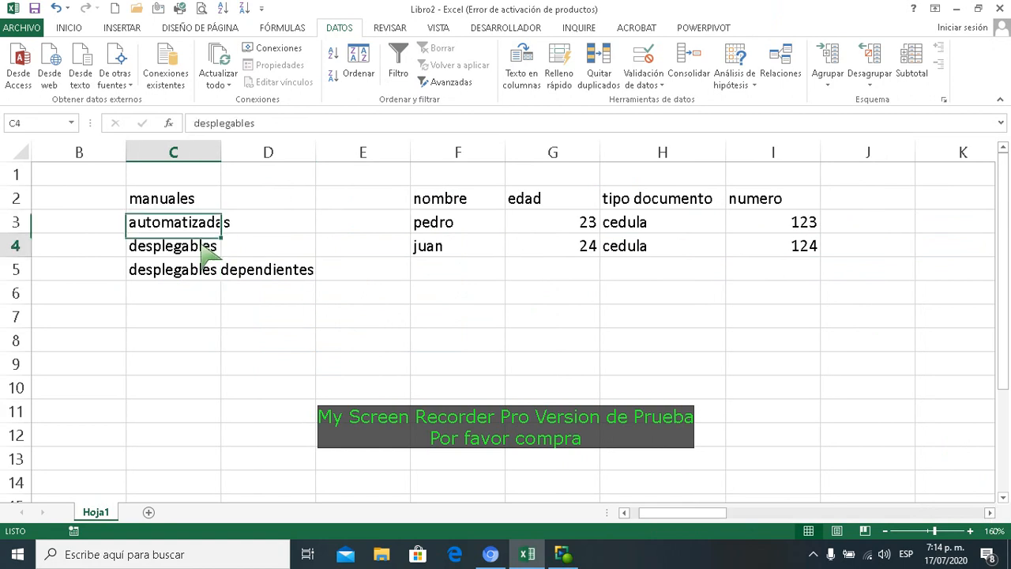
pyautogui.click(989, 515)
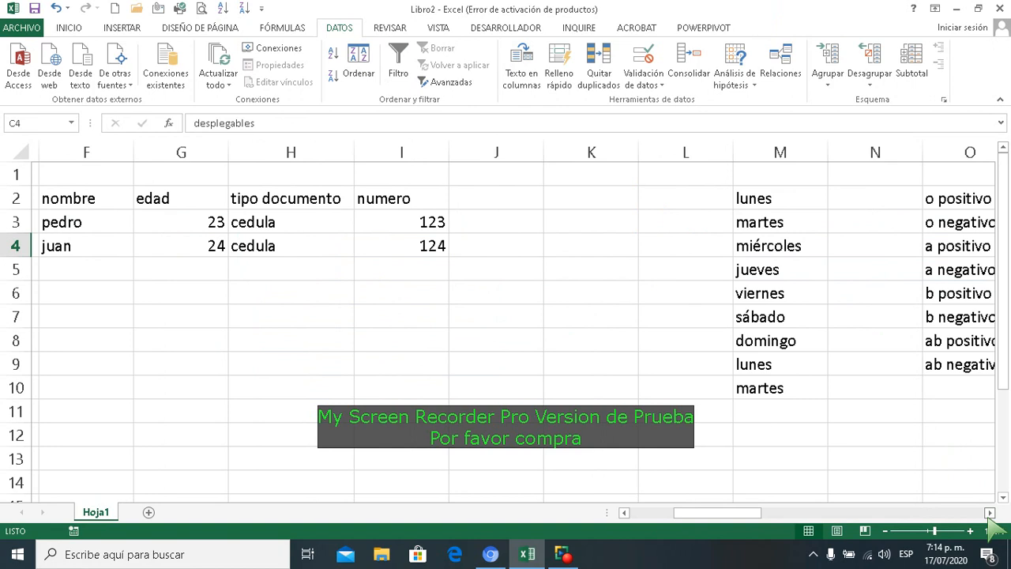
pyautogui.click(989, 513)
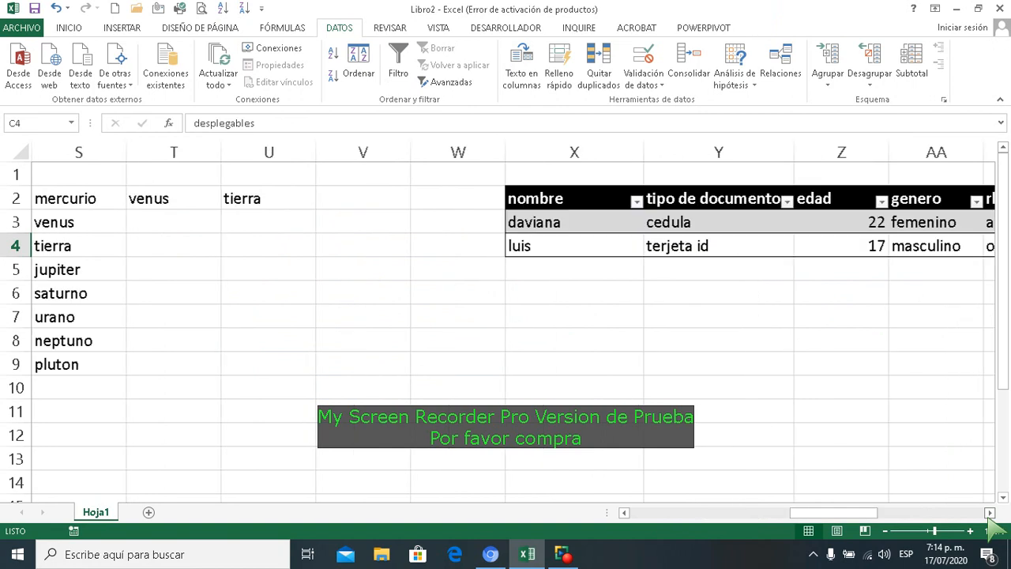
pyautogui.click(989, 512)
pyautogui.moveTo(340, 223); pyautogui.dragTo(411, 265)
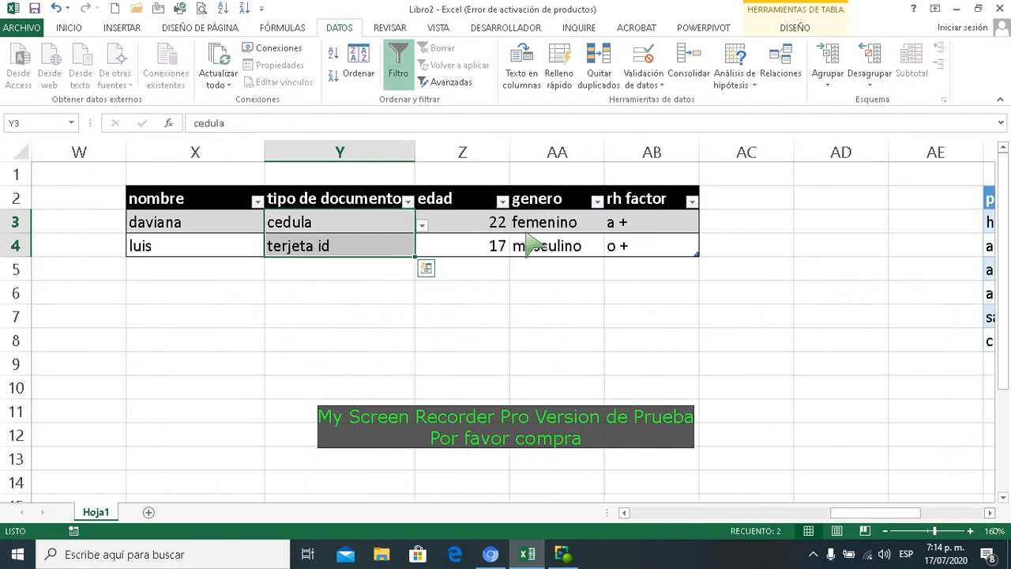
pyautogui.moveTo(574, 226); pyautogui.dragTo(564, 261)
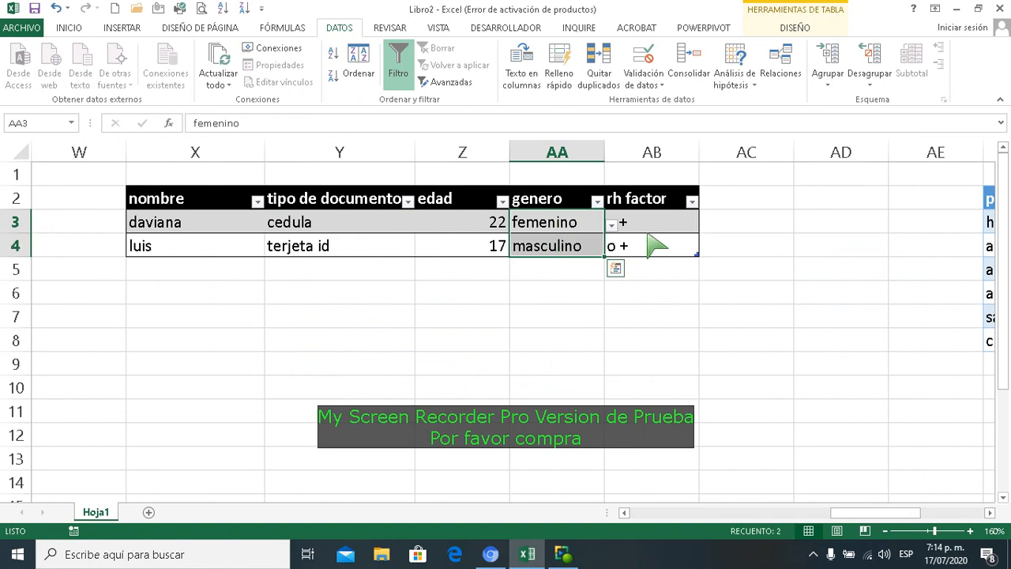
pyautogui.moveTo(656, 220); pyautogui.dragTo(665, 253)
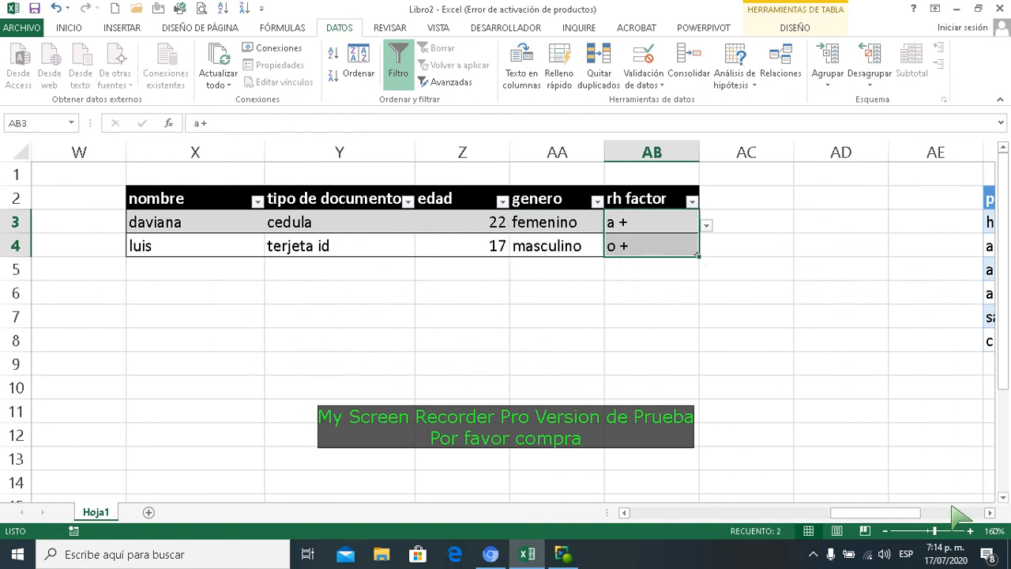
pyautogui.click(988, 512)
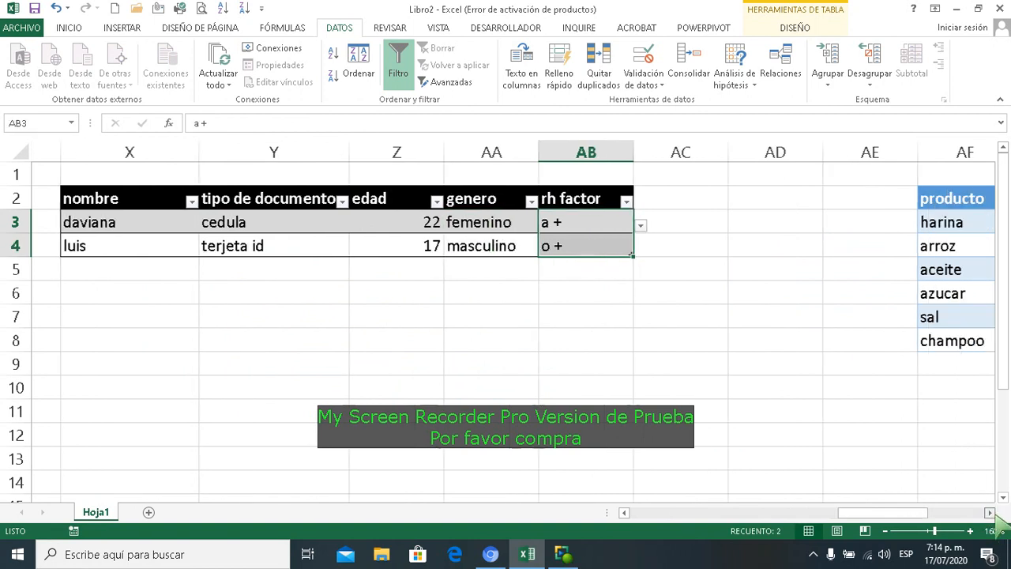
pyautogui.click(990, 512)
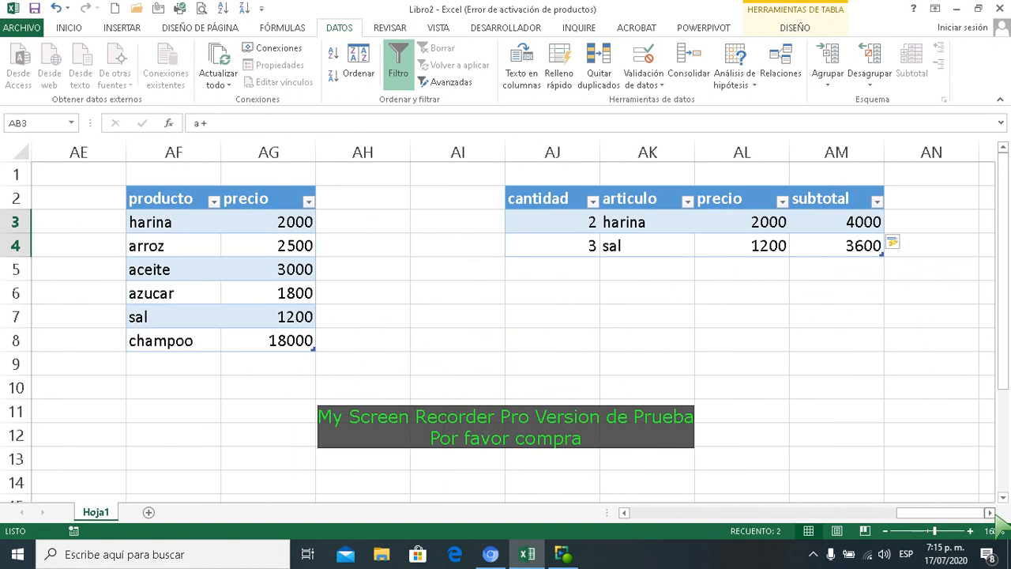